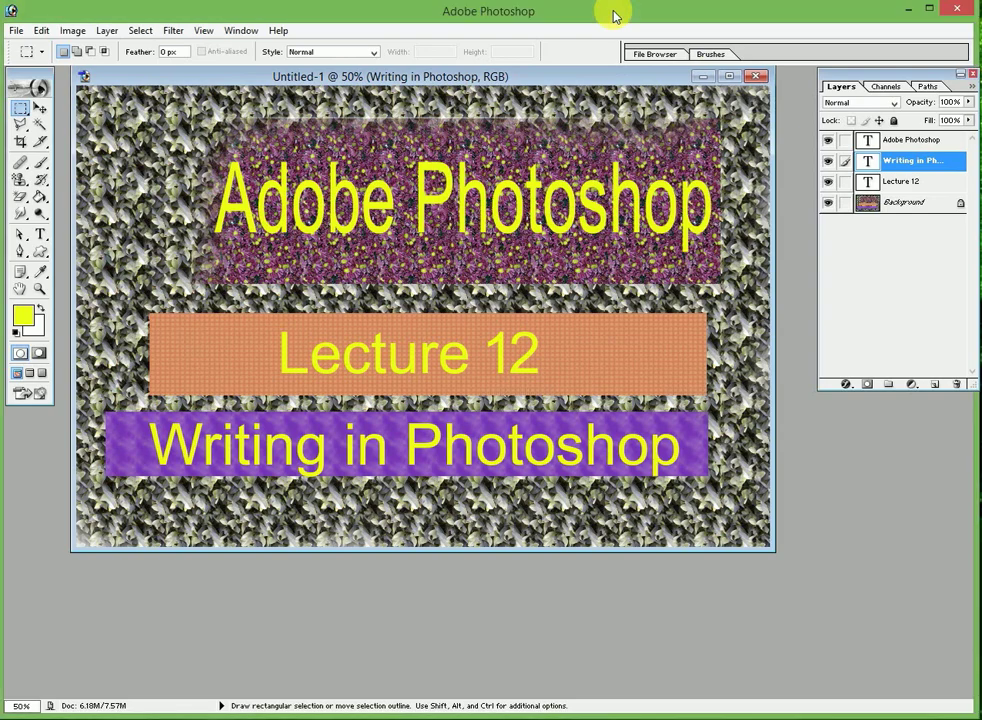
Create a new 6 × 4 inch document, Untitled-2, and reposition its window.
key(ctrl+n)
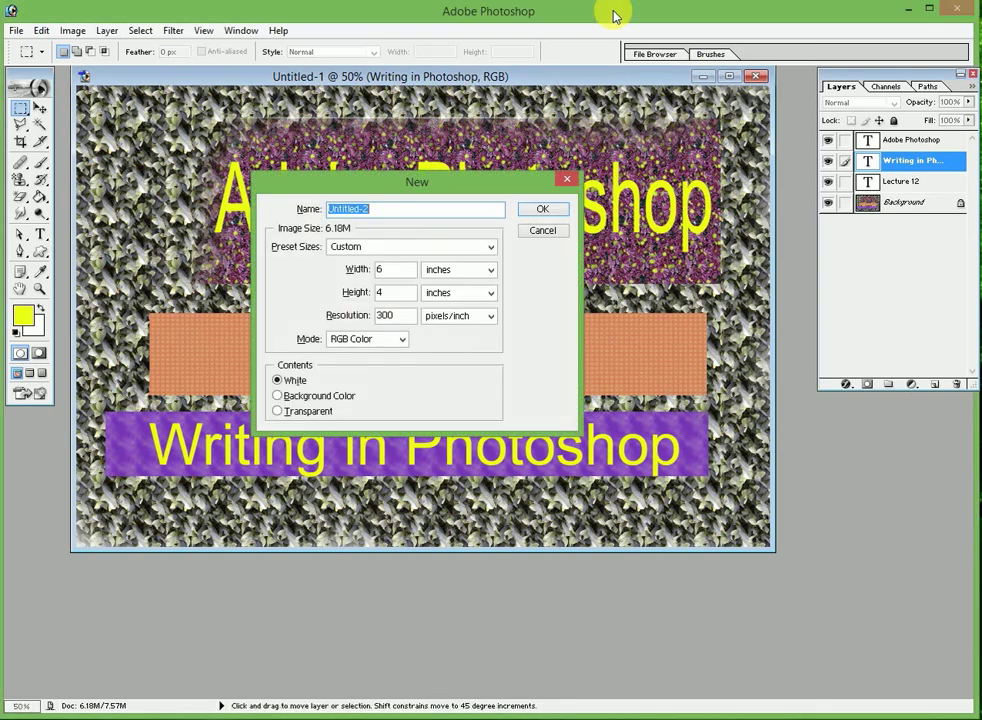
click(547, 211)
mouse_move(480, 87)
mouse_down()
mouse_move(490, 307)
mouse_move(516, 141)
mouse_up()
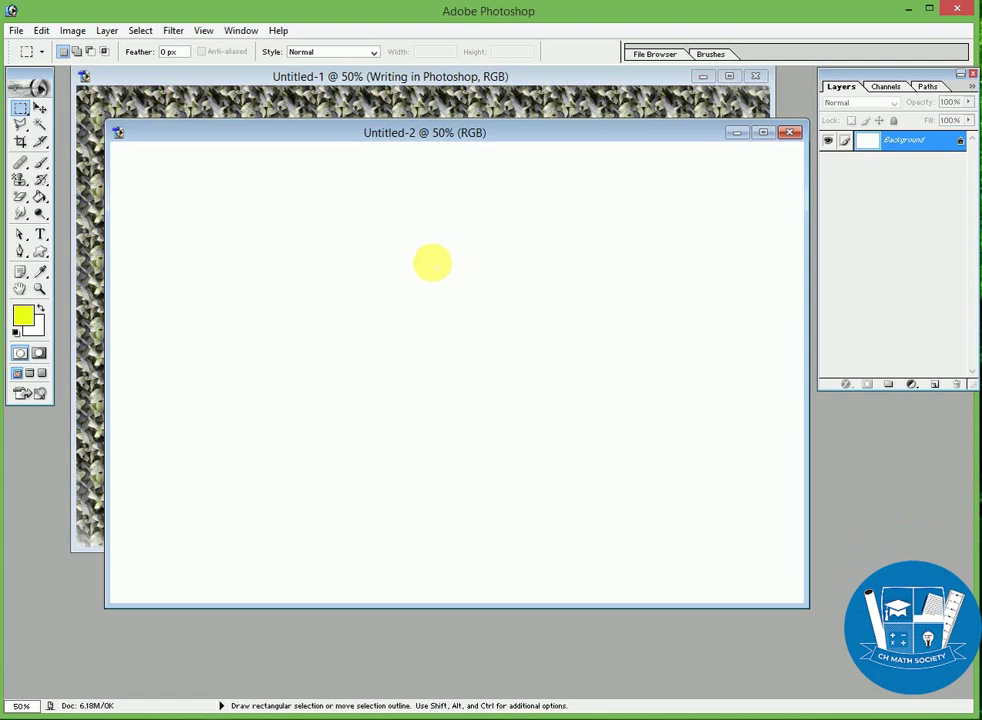
Paint the orange grid pattern across the canvas with the Pattern Stamp and a larger brush.
click(20, 180)
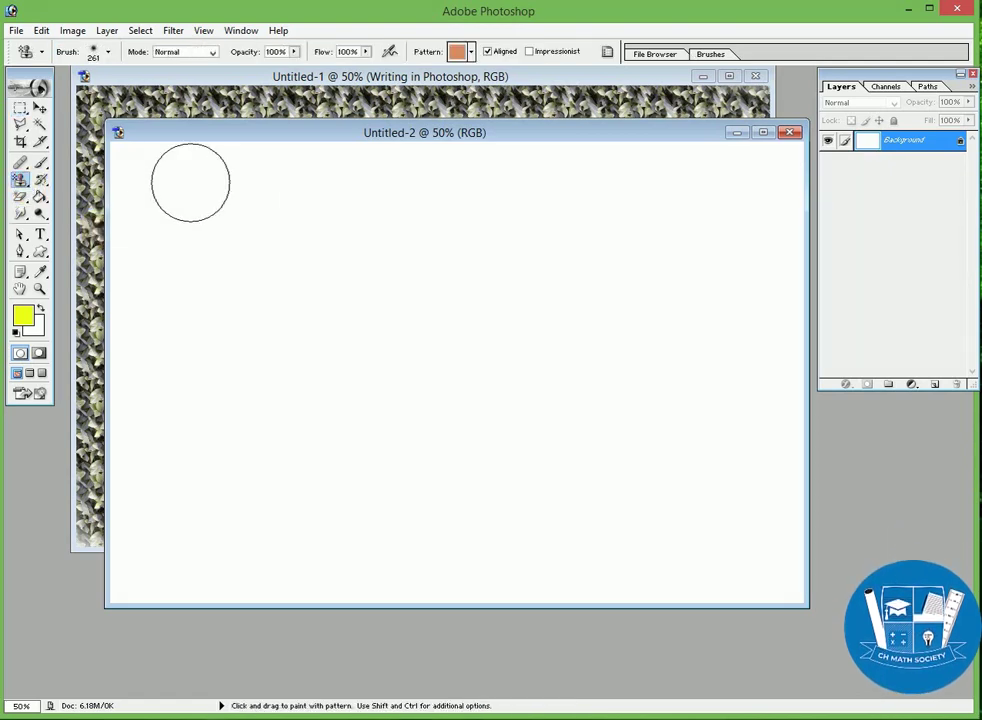
drag(136, 170, 790, 176)
mouse_move(600, 150)
mouse_down()
mouse_move(259, 180)
mouse_move(607, 210)
mouse_move(200, 240)
mouse_up()
drag(131, 318, 790, 340)
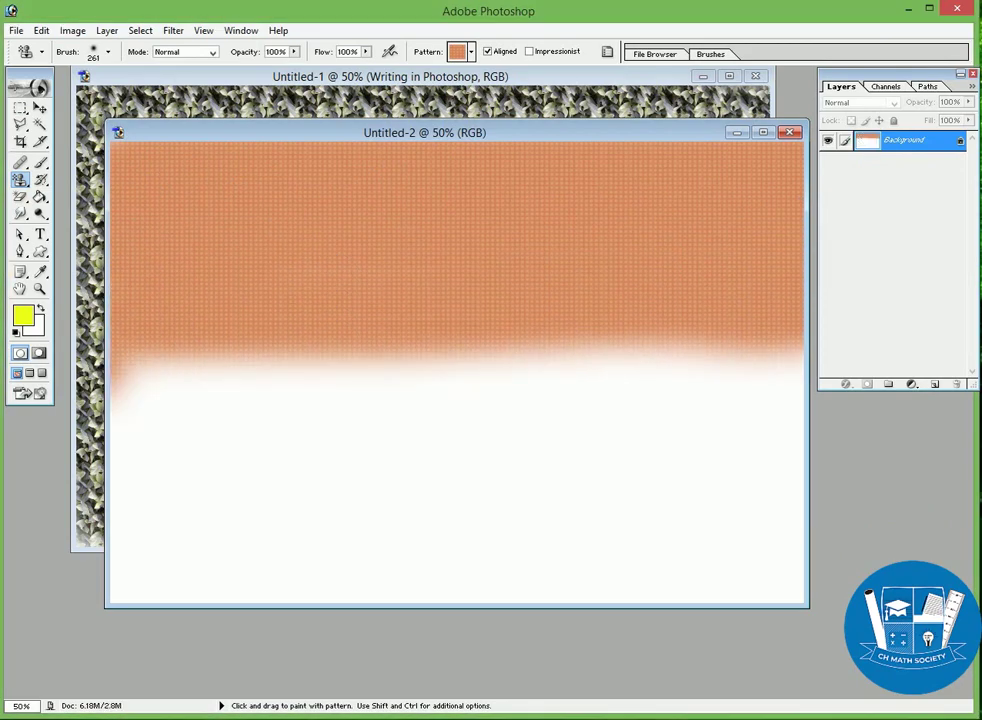
right_click(240, 360)
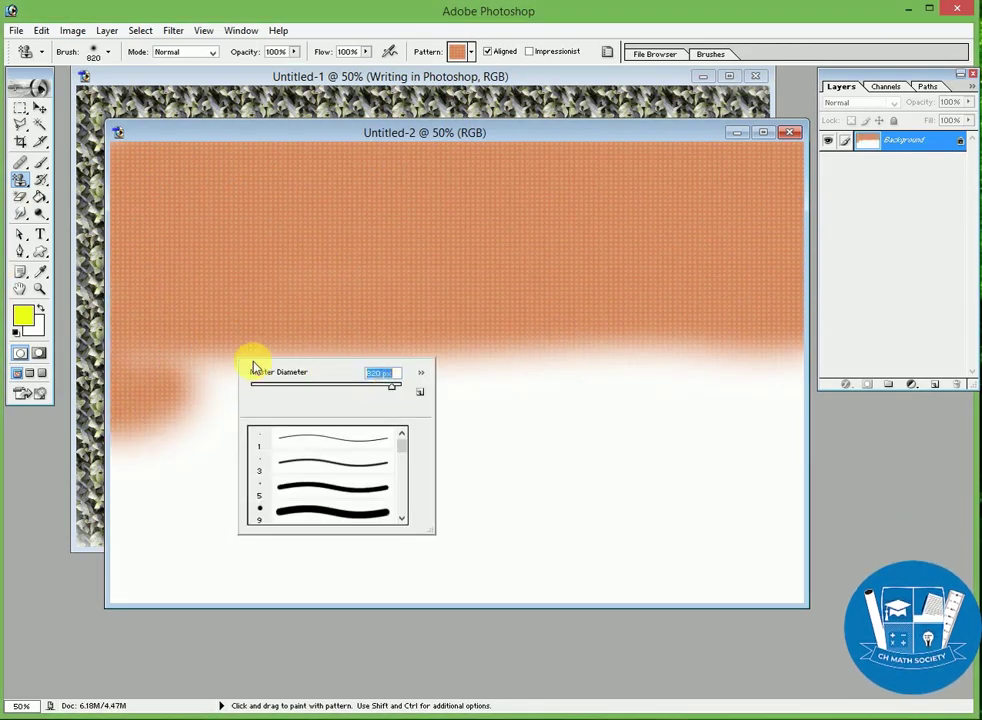
key(Return)
drag(219, 351, 625, 600)
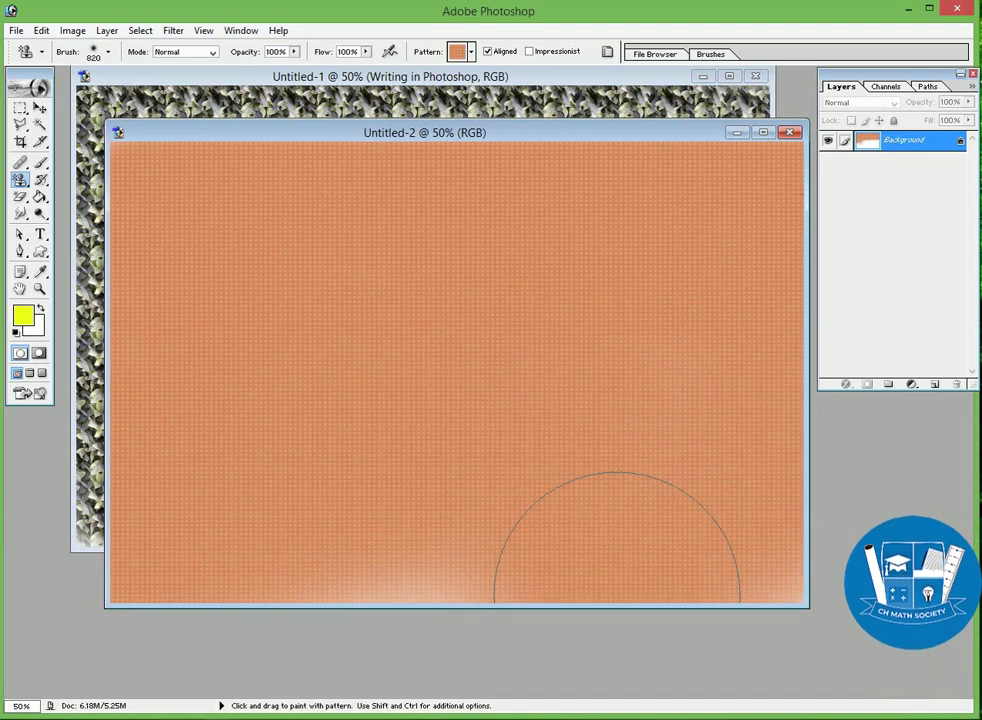
Shrink the pattern brush to 58 px, glance at Untitled-1, and return to Untitled-2.
mouse_move(818, 601)
mouse_down()
mouse_move(800, 578)
mouse_move(845, 638)
mouse_up()
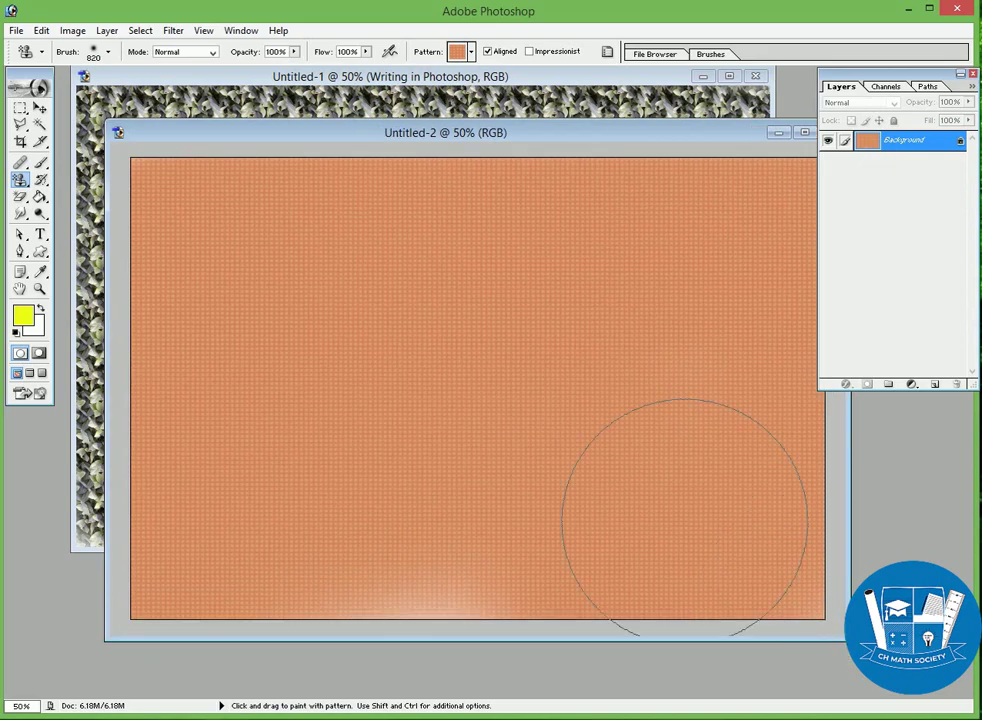
right_click(473, 300)
drag(530, 333, 460, 333)
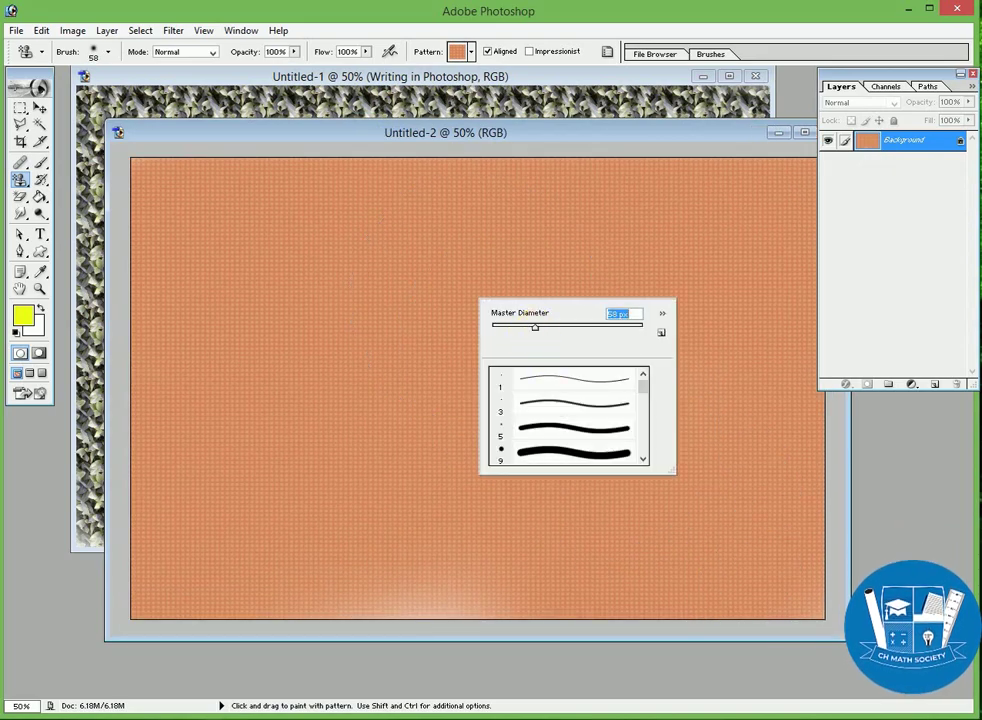
key(Return)
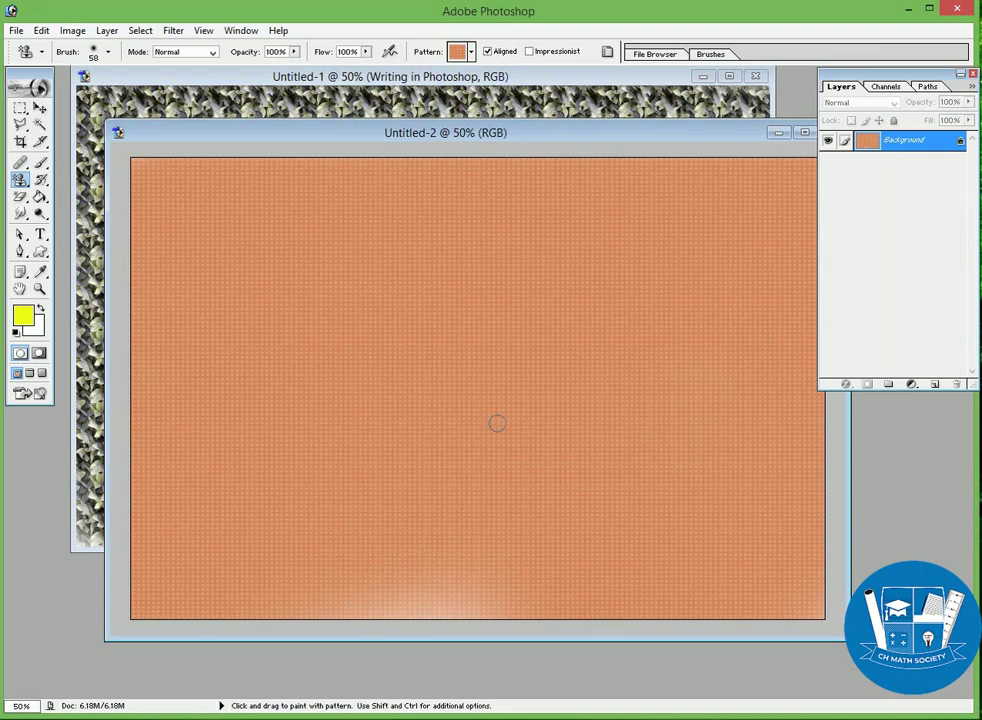
click(288, 76)
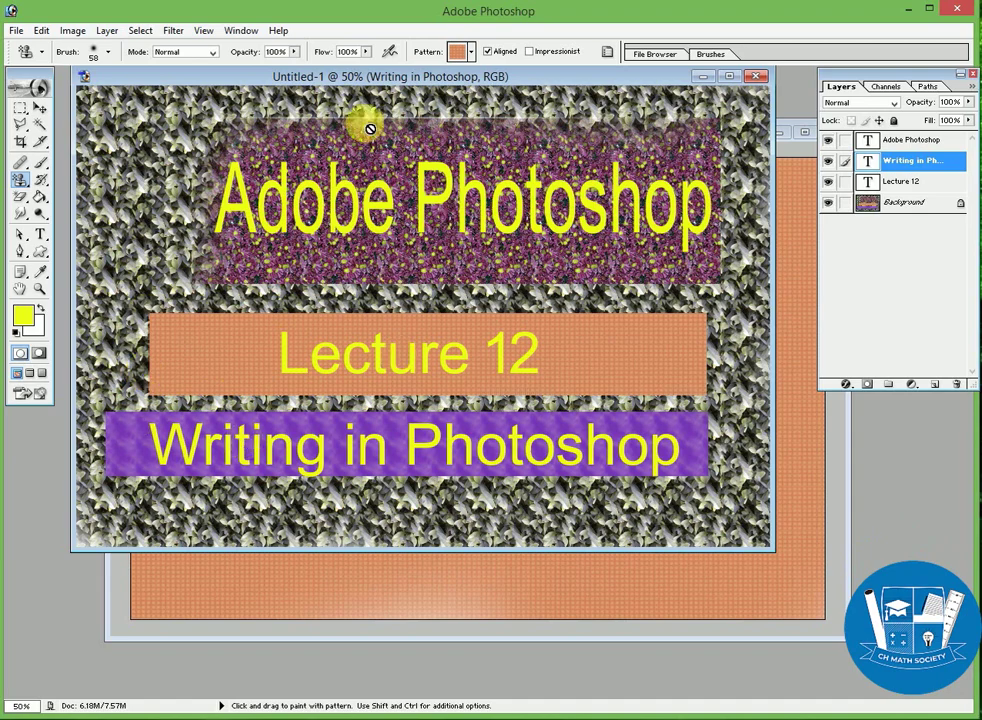
click(463, 598)
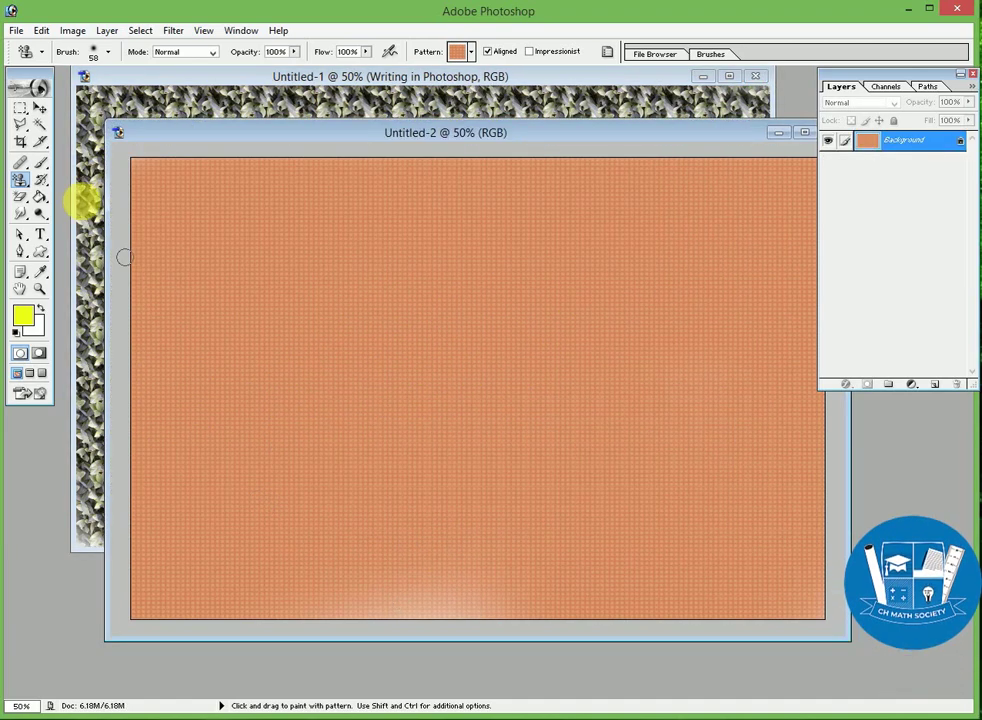
Select a tall narrow rectangular strip near the left edge of the canvas.
click(20, 110)
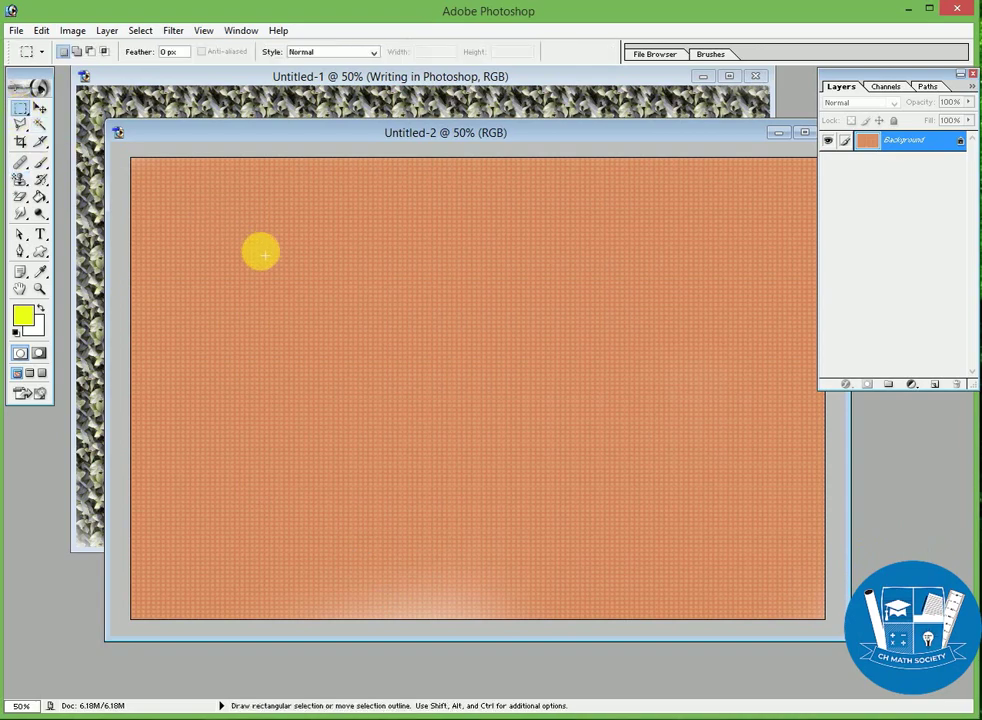
drag(164, 168, 193, 228)
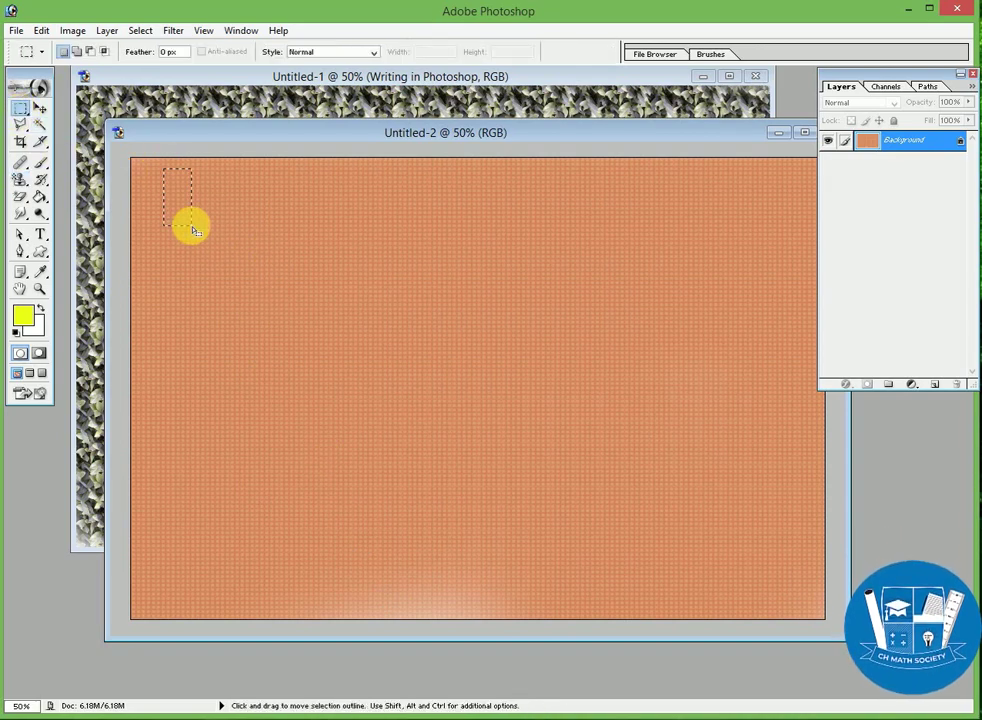
click(191, 226)
mouse_move(180, 178)
mouse_down()
mouse_move(286, 592)
mouse_move(267, 599)
mouse_up()
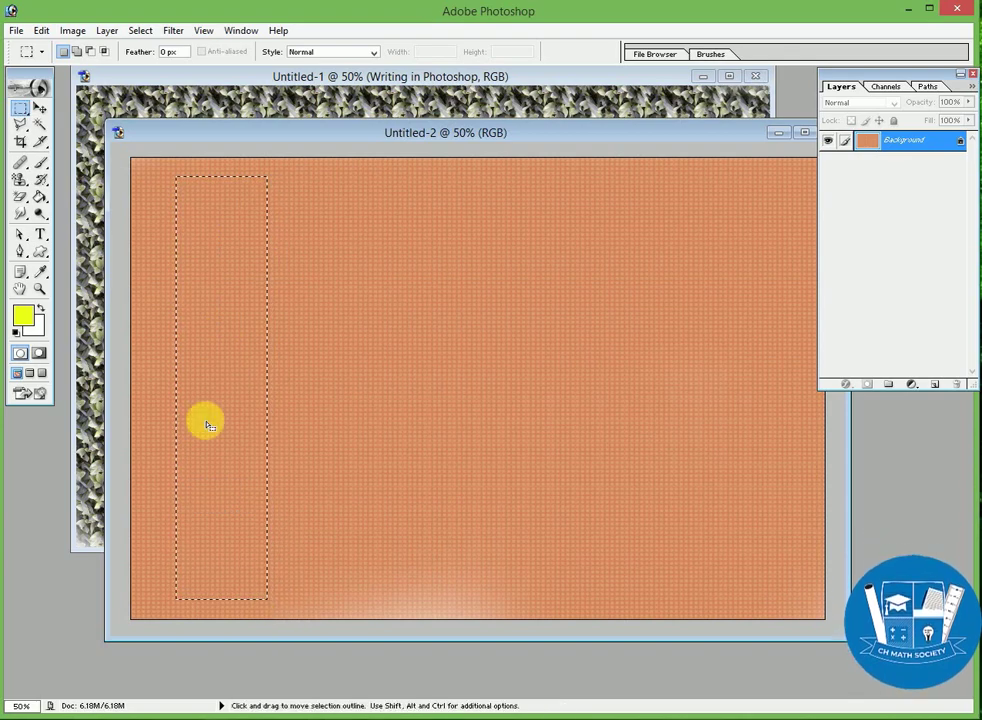
Fill the selected strip with the multicoloured blue-purple pattern using an enlarged Pattern Stamp brush.
click(20, 180)
click(472, 54)
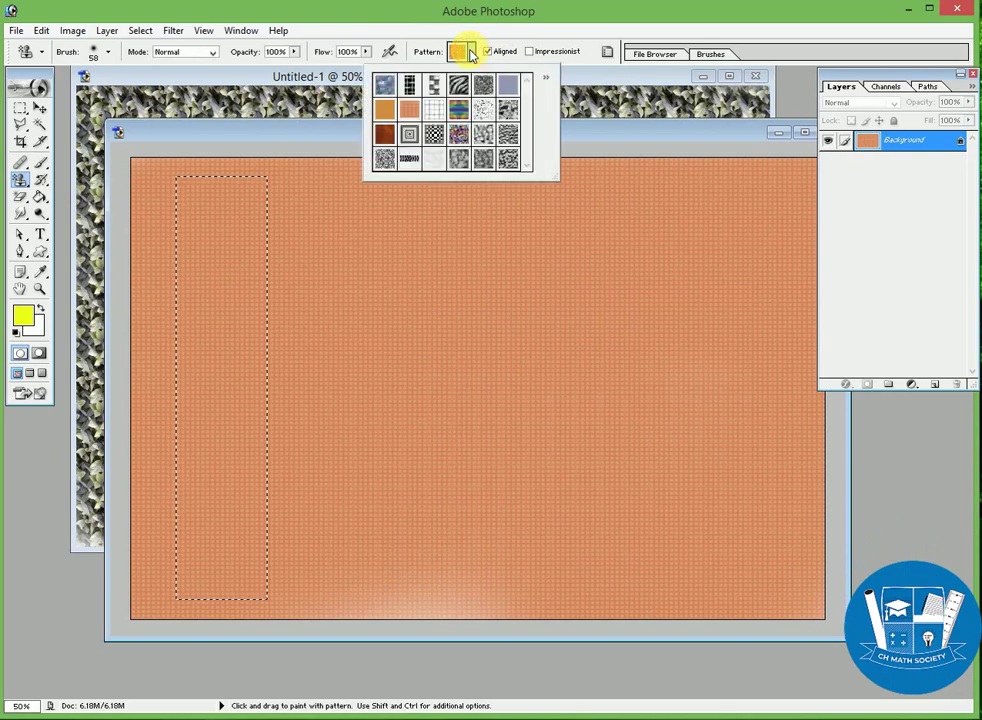
click(459, 109)
click(457, 133)
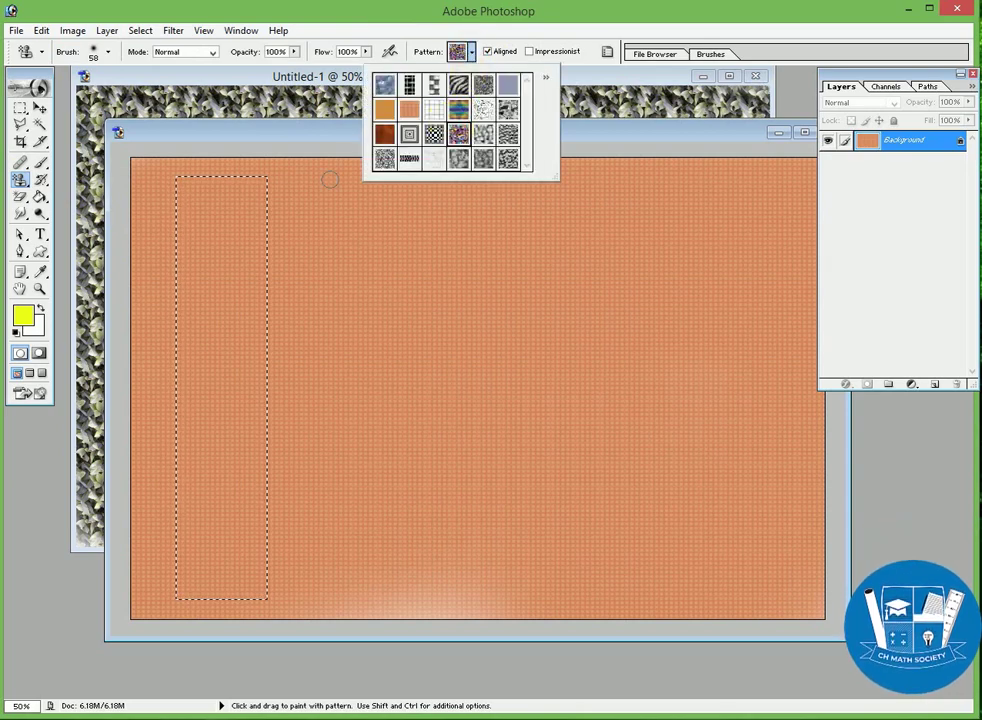
right_click(206, 214)
click(309, 243)
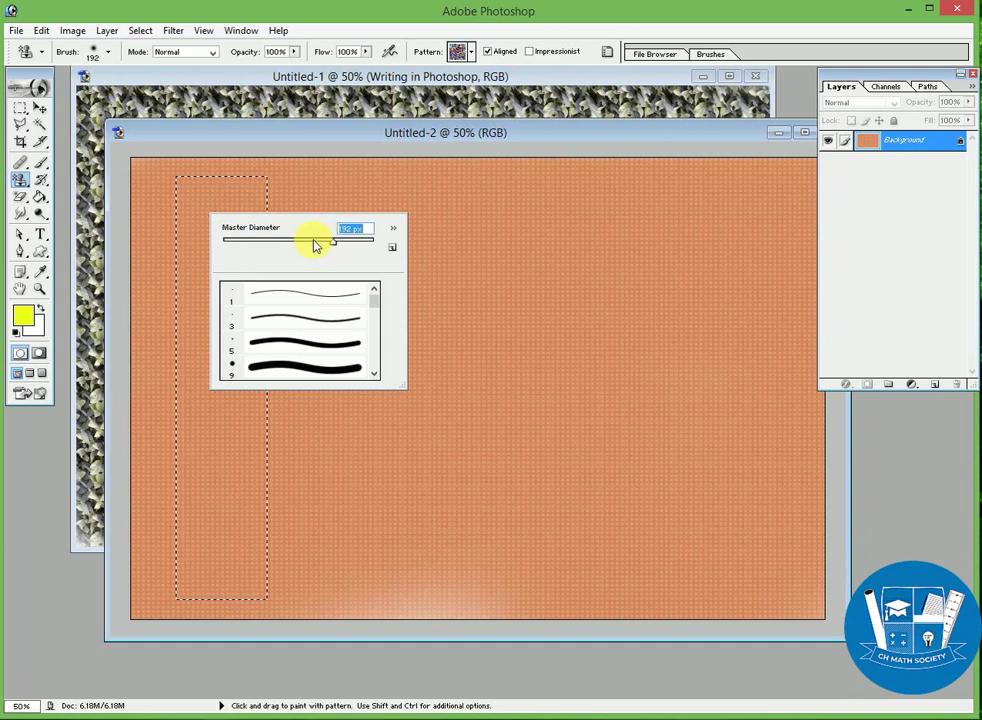
mouse_move(186, 190)
mouse_down()
mouse_move(170, 179)
mouse_move(170, 229)
mouse_up()
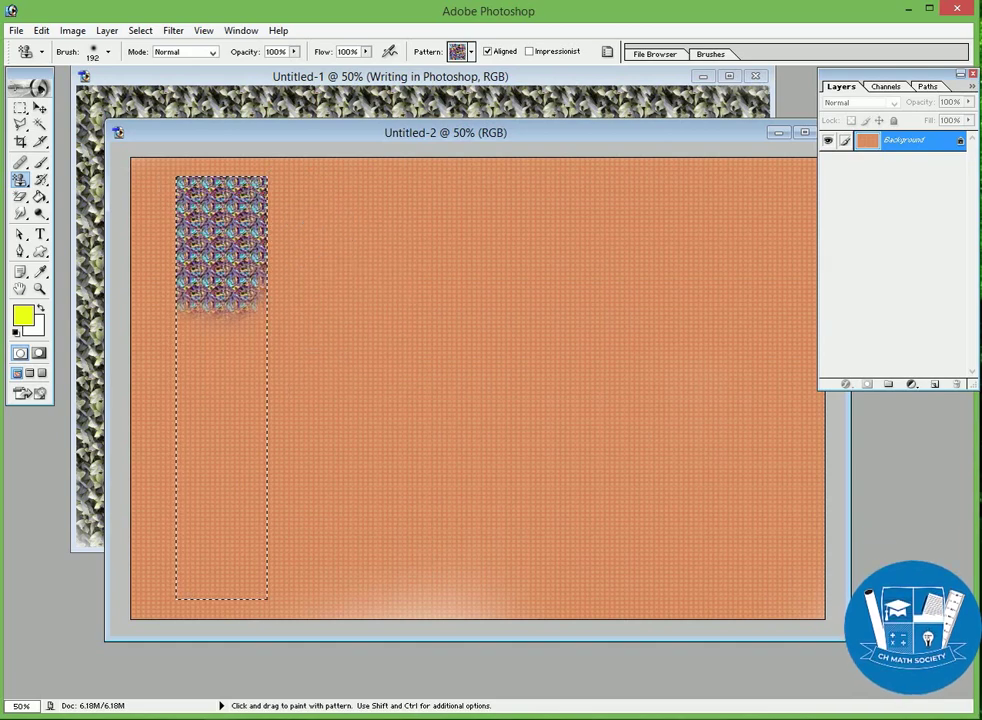
mouse_move(200, 280)
mouse_down()
mouse_move(136, 329)
mouse_move(197, 412)
mouse_move(158, 456)
mouse_move(190, 480)
mouse_up()
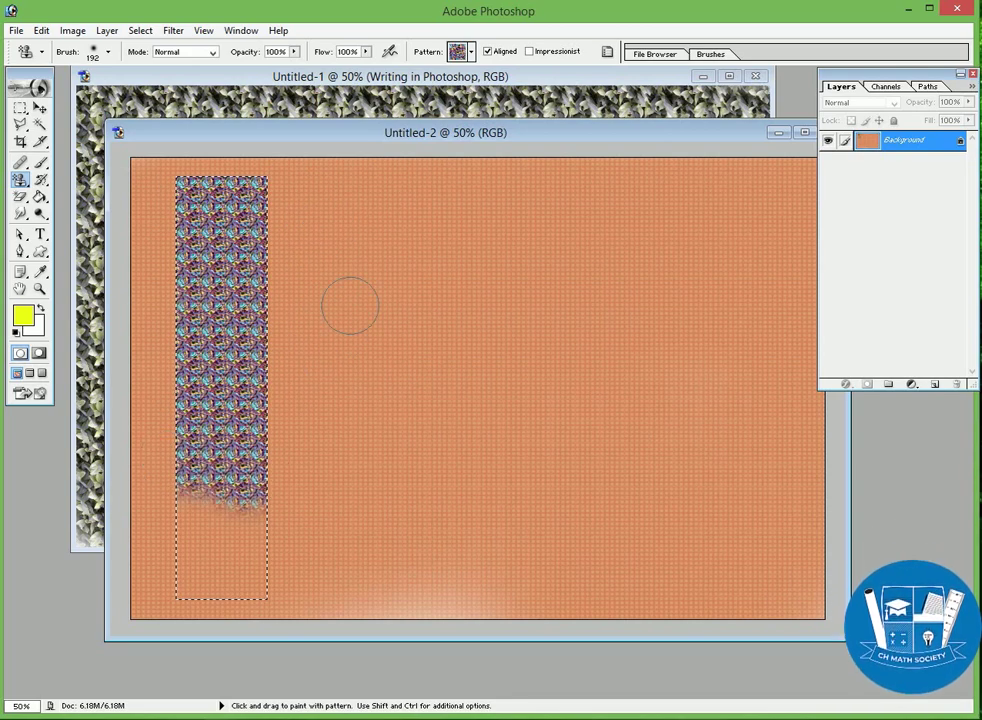
mouse_move(242, 530)
mouse_down()
mouse_move(153, 526)
mouse_move(186, 537)
mouse_move(200, 580)
mouse_up()
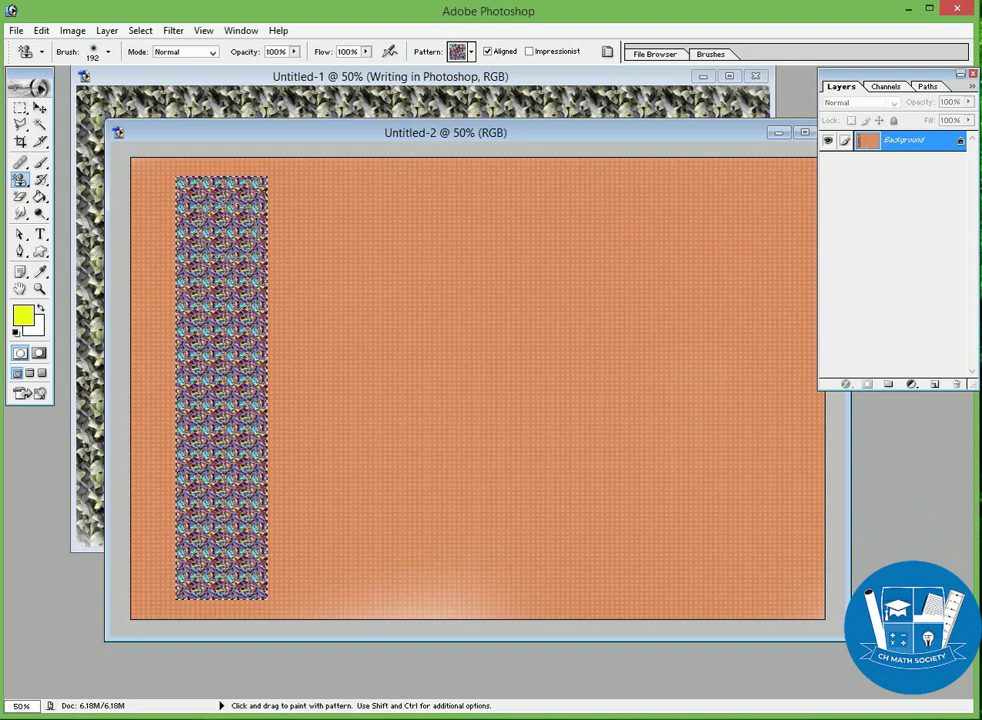
Add yellow Arial 36 pt text 'Adobe Photoshop' near the top of the canvas, keeping the layer name.
click(474, 135)
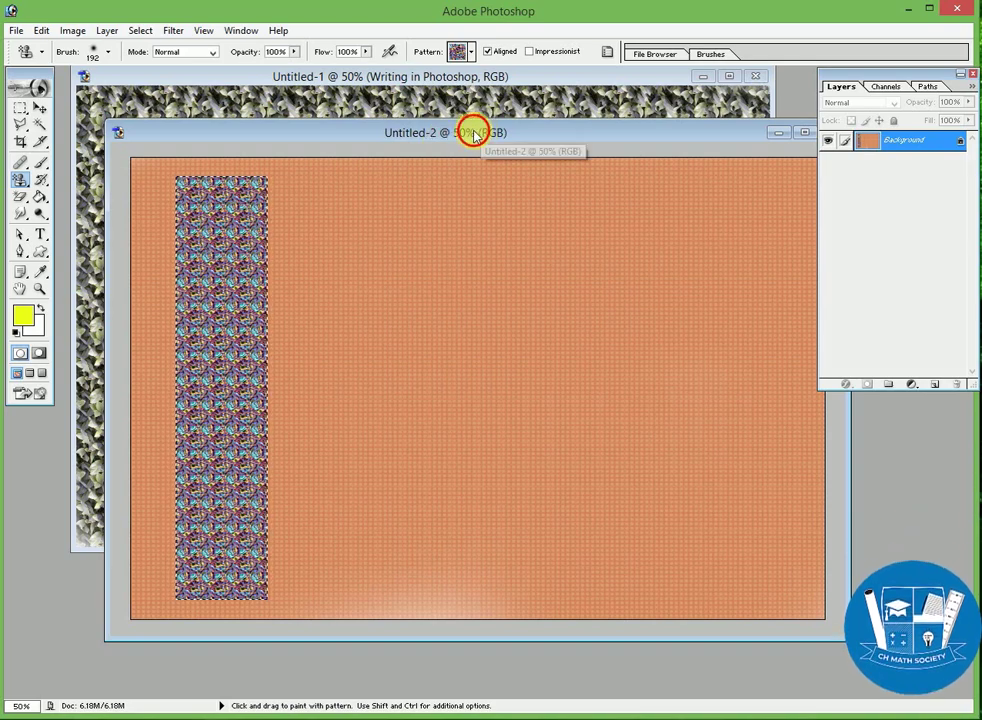
drag(474, 135, 449, 131)
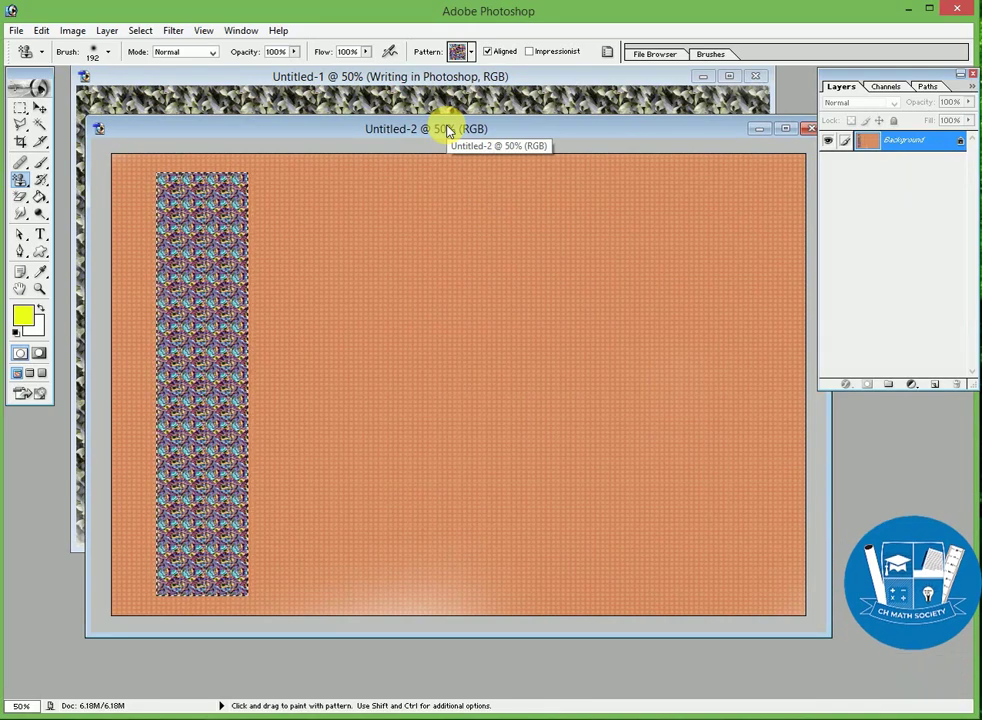
click(40, 234)
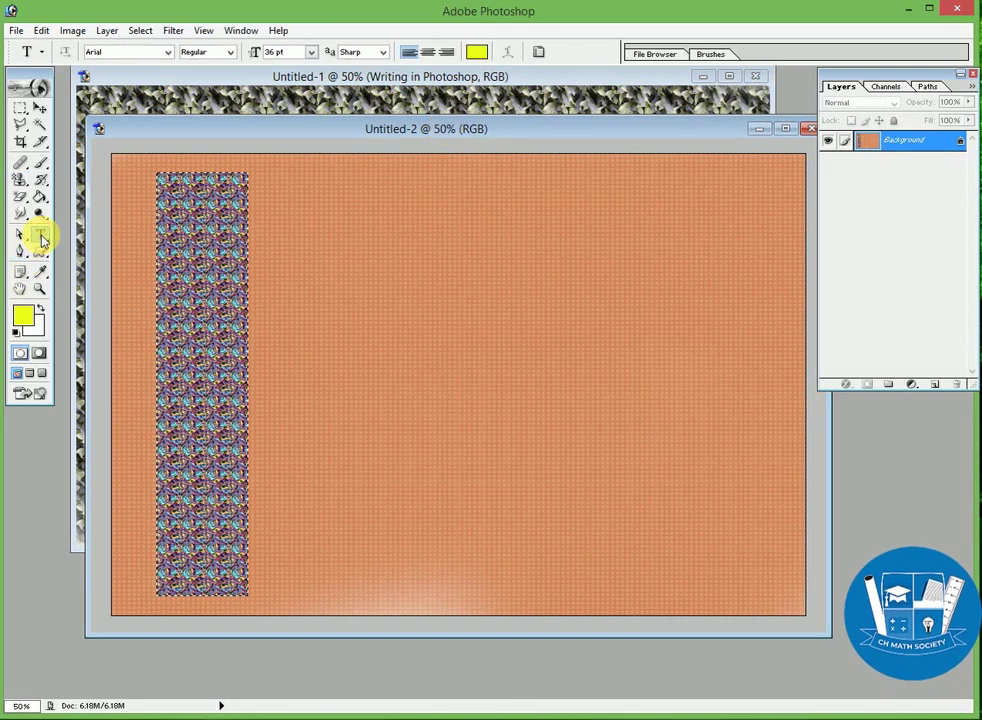
click(301, 211)
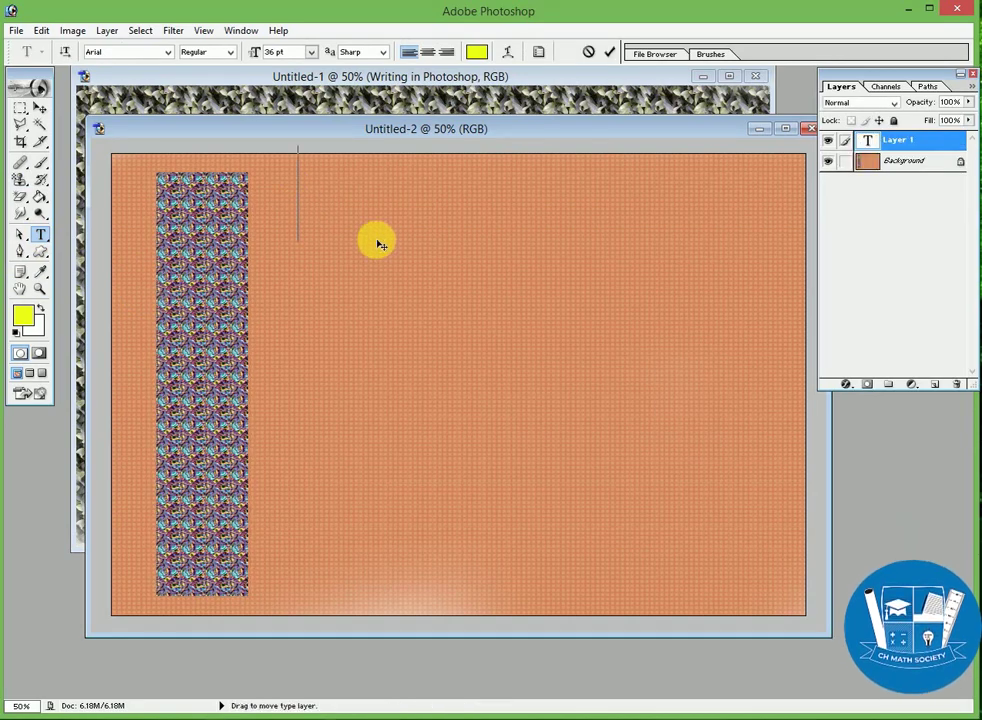
text(Ado)
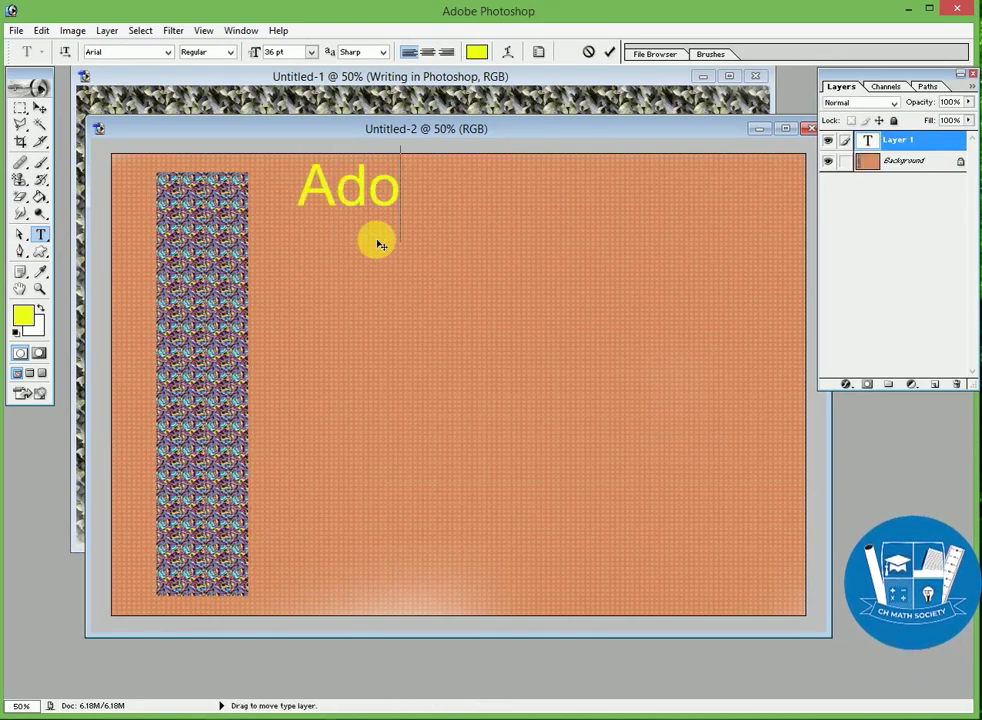
text(be)
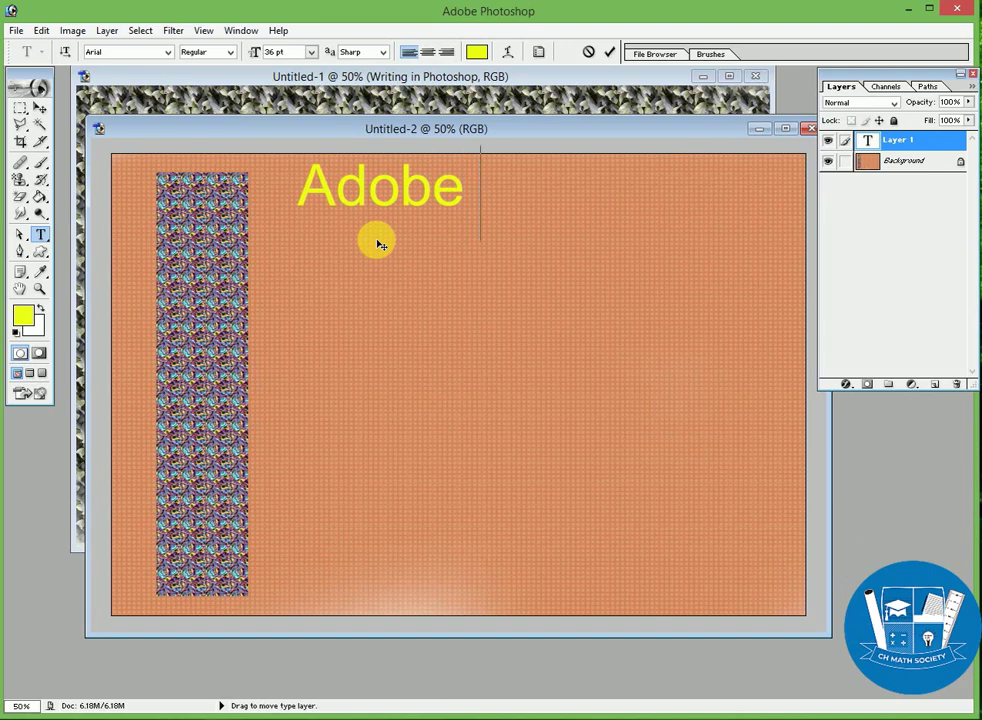
text( Photosh)
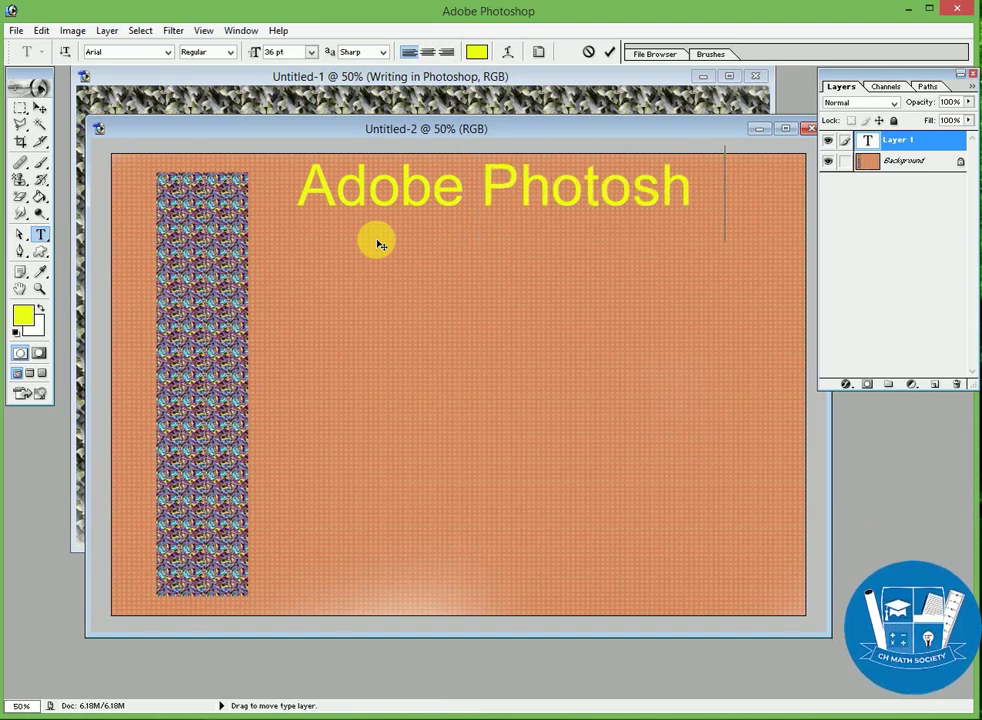
text(op)
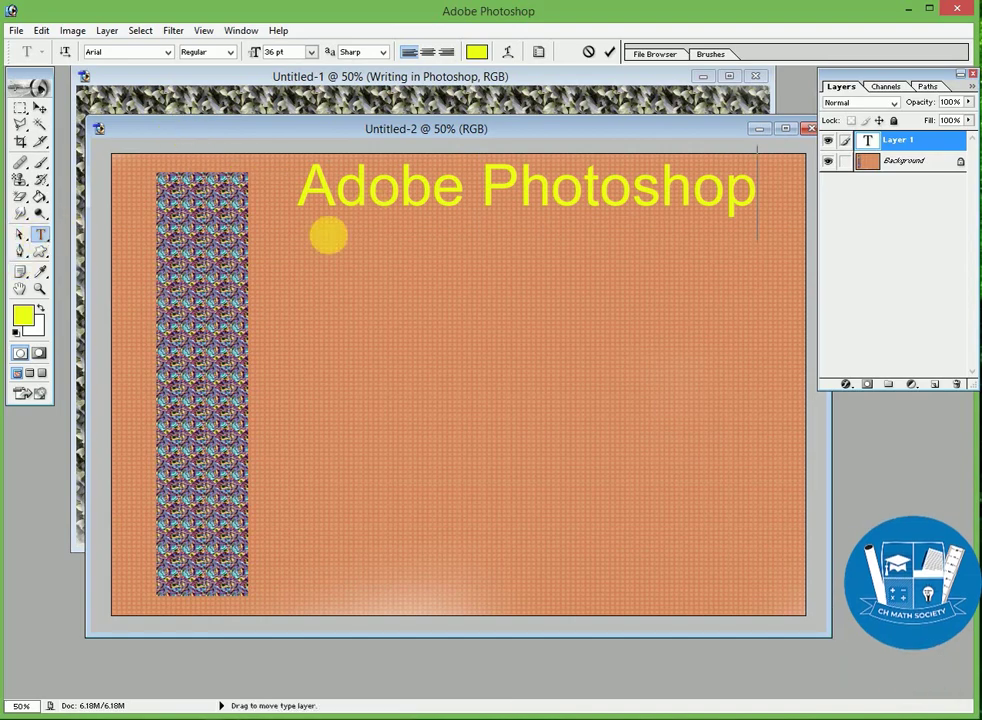
double_click(925, 143)
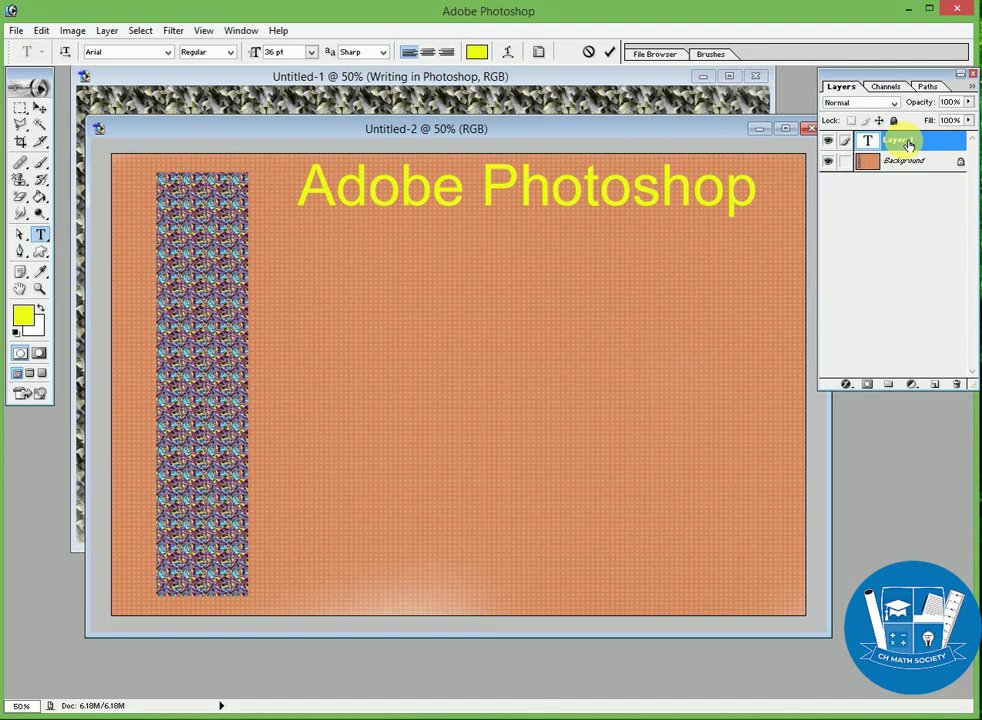
key(Return)
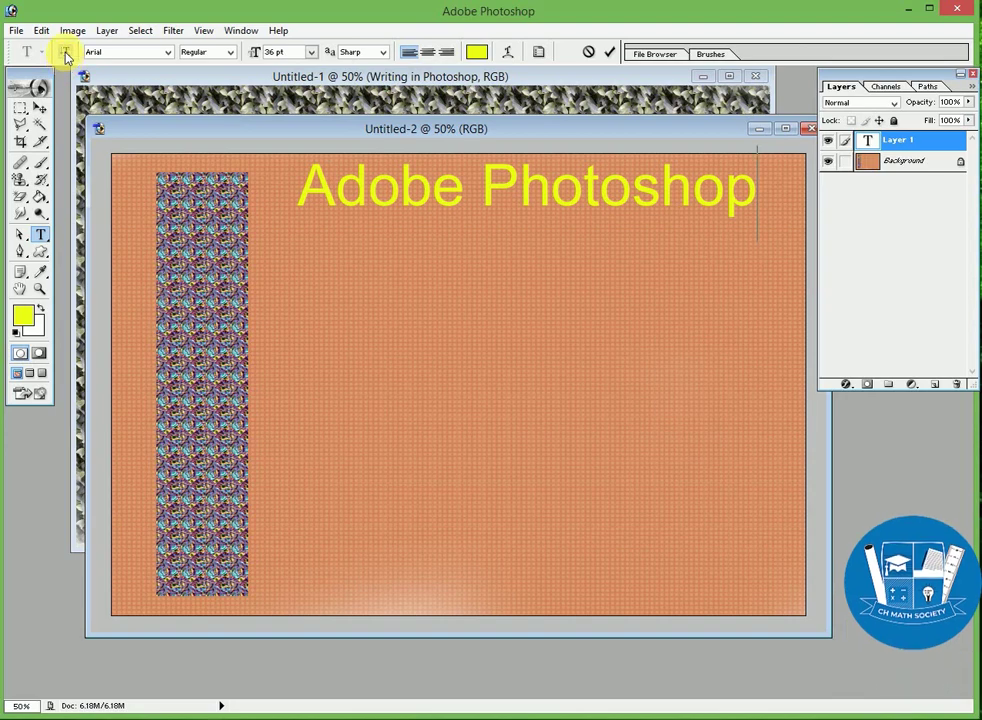
Preview the heading as vertical text, restore it to horizontal, and select it for restyling.
click(65, 54)
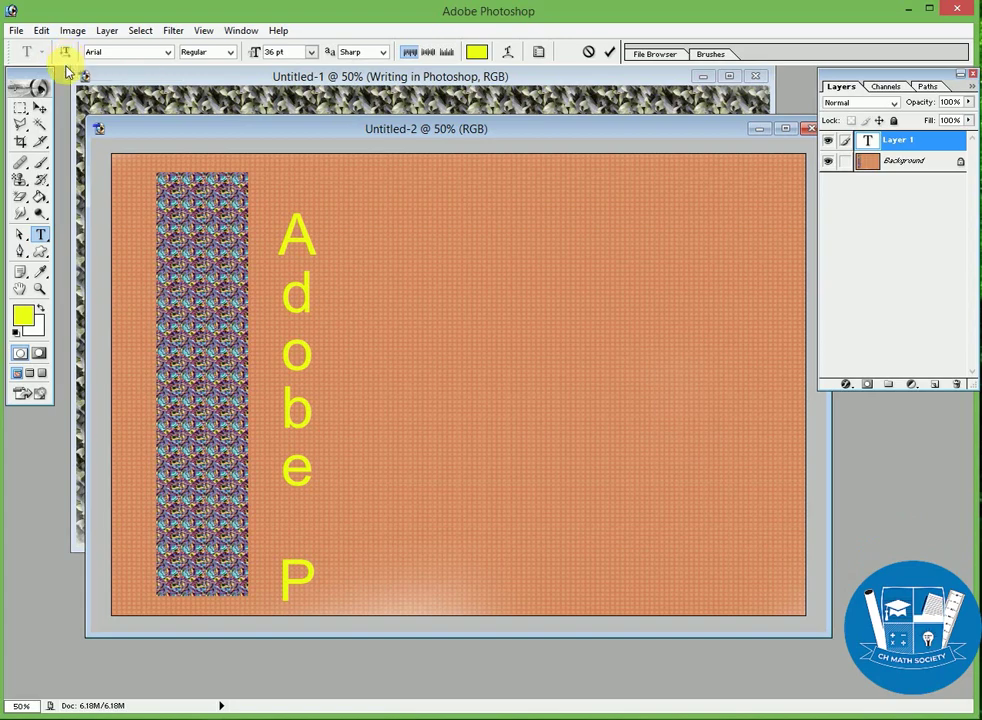
click(66, 58)
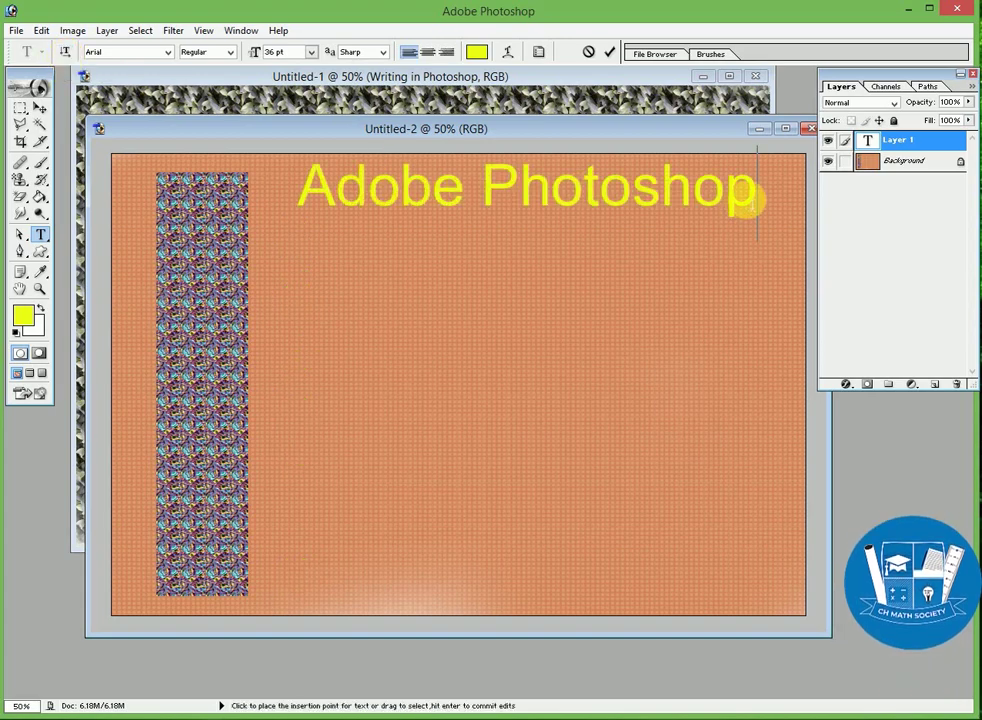
drag(752, 190, 300, 187)
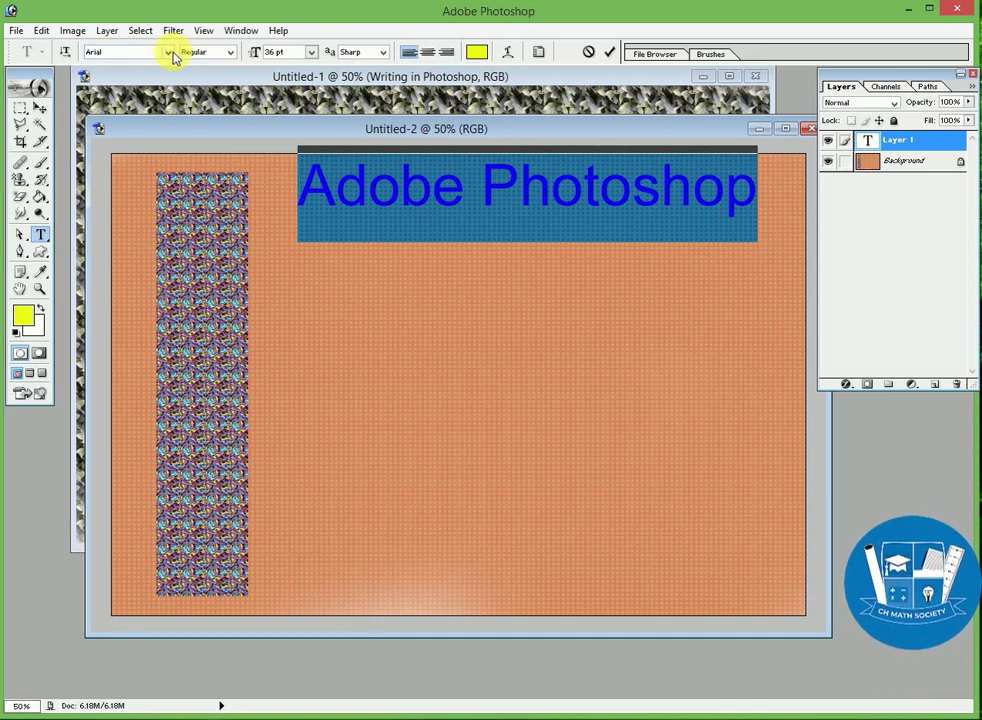
Try Cambria Math, Eras Light ITC, Marlett, Nirmala UI, Poor Richard, Shruti and Times New Roman PS MT on the heading.
click(169, 52)
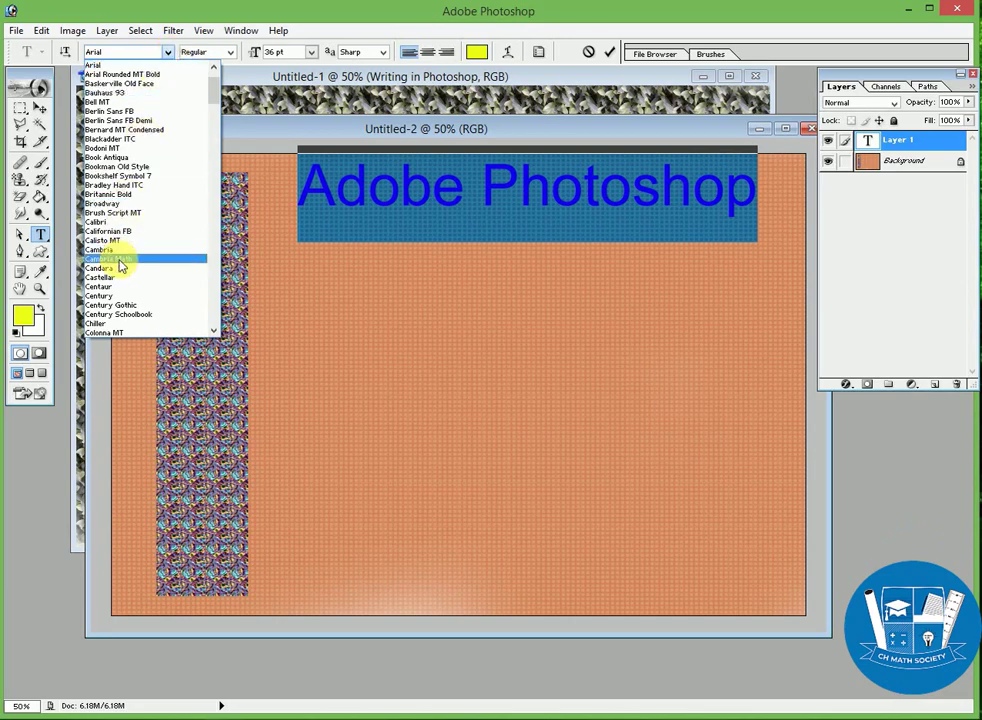
click(115, 258)
click(168, 54)
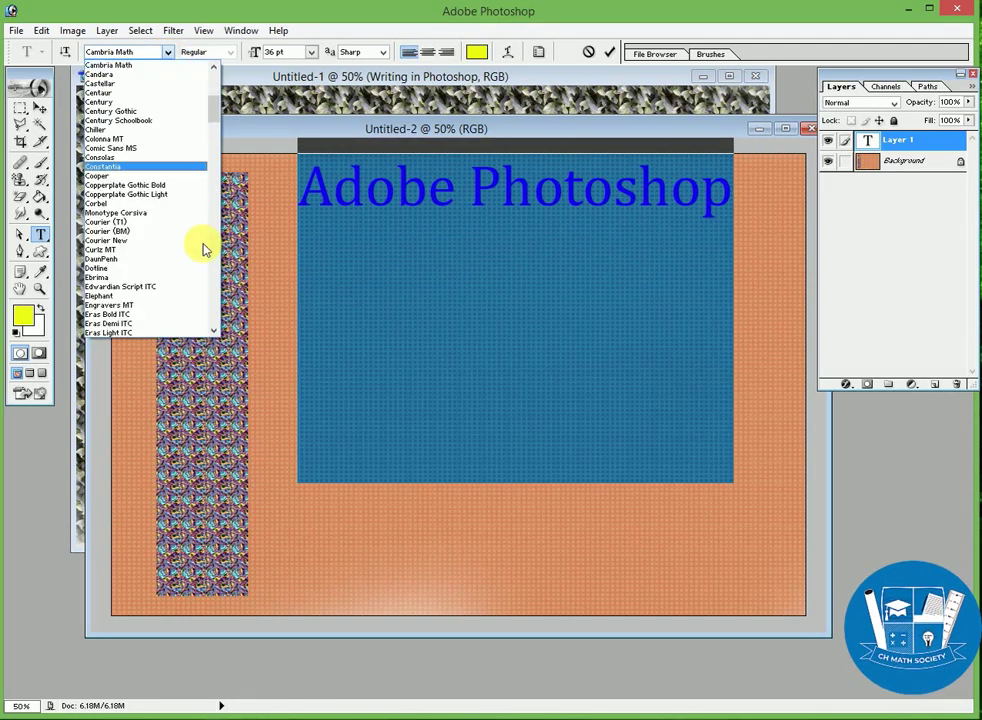
click(190, 333)
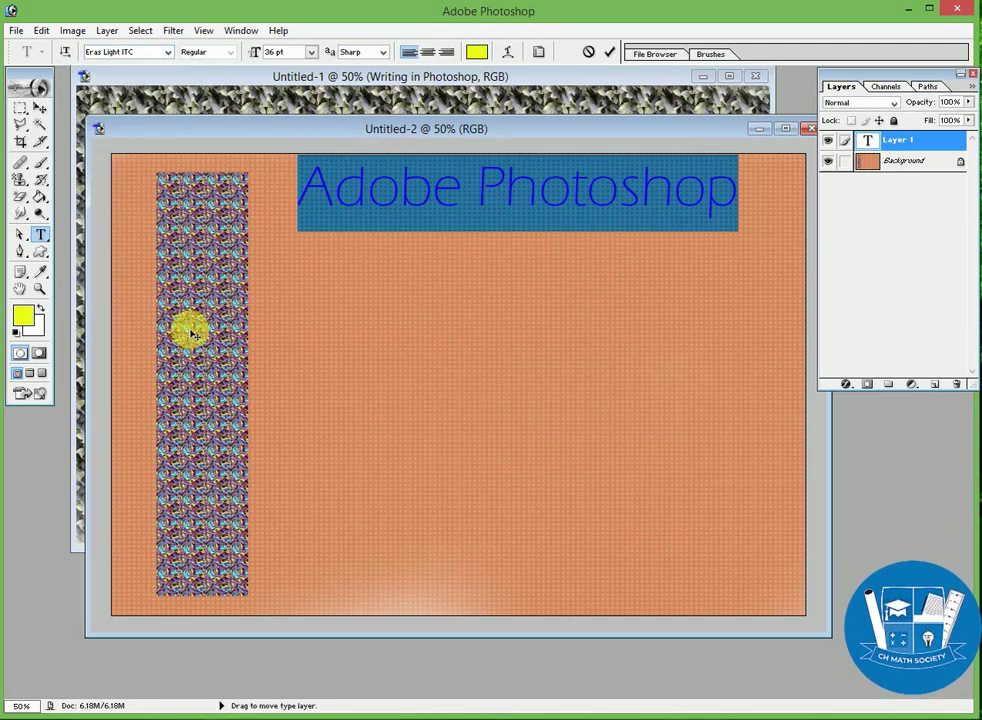
click(170, 54)
drag(213, 110, 215, 190)
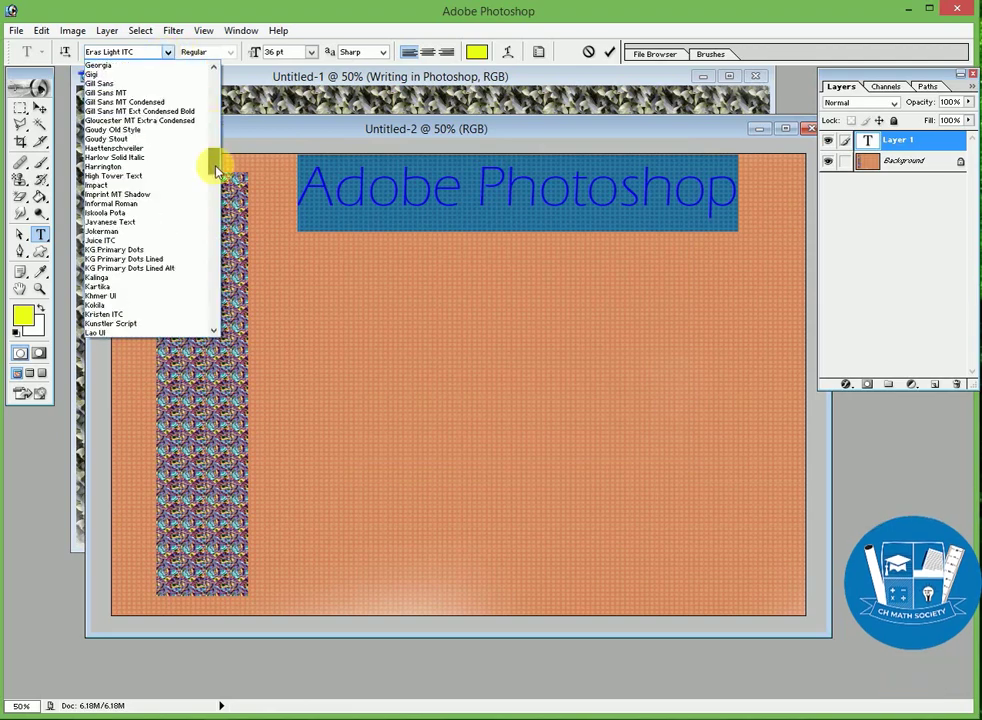
click(134, 194)
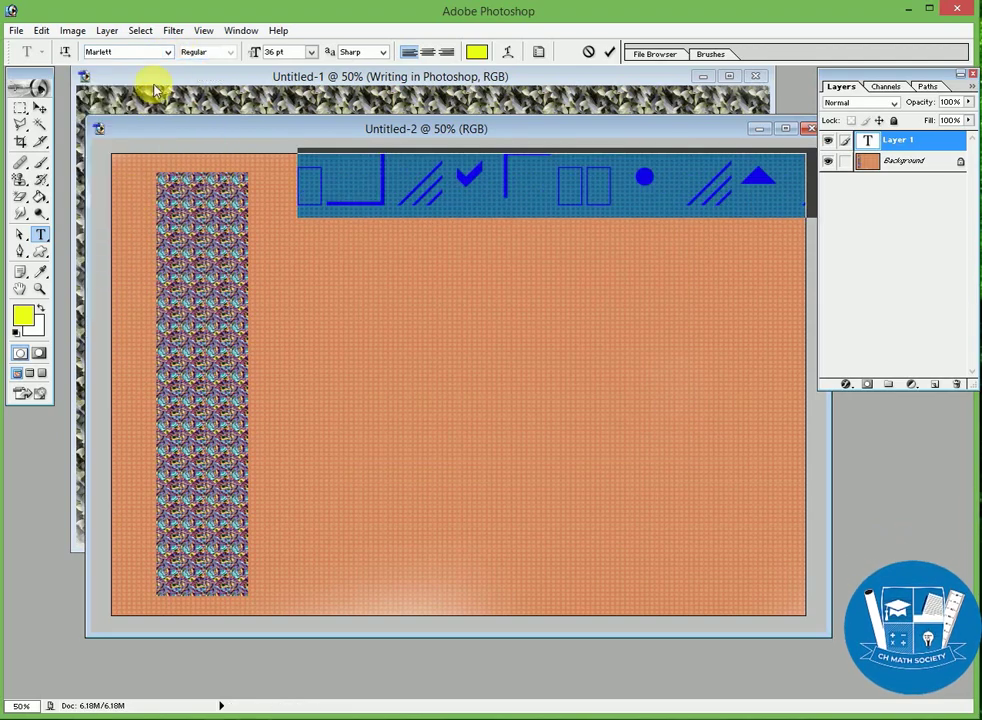
click(165, 54)
click(136, 219)
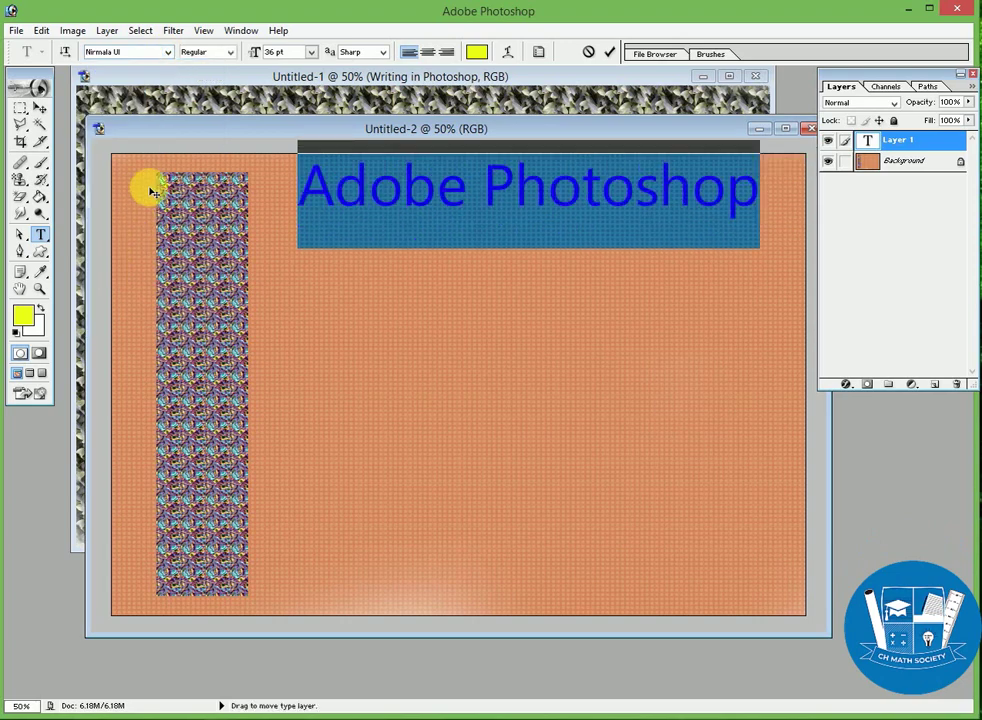
click(168, 52)
click(139, 221)
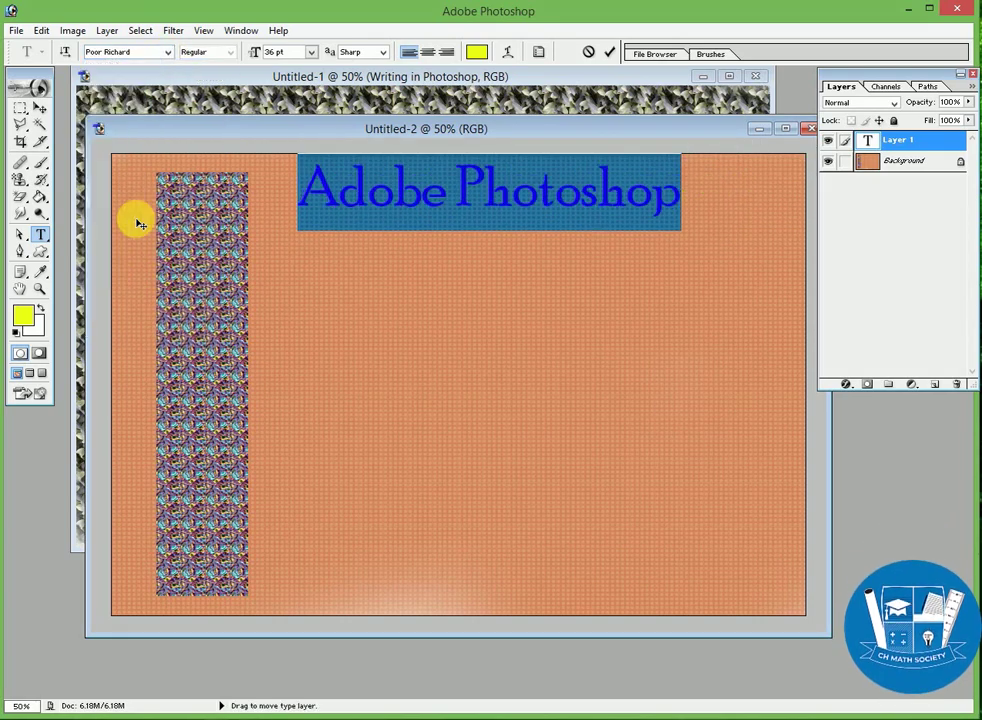
click(167, 51)
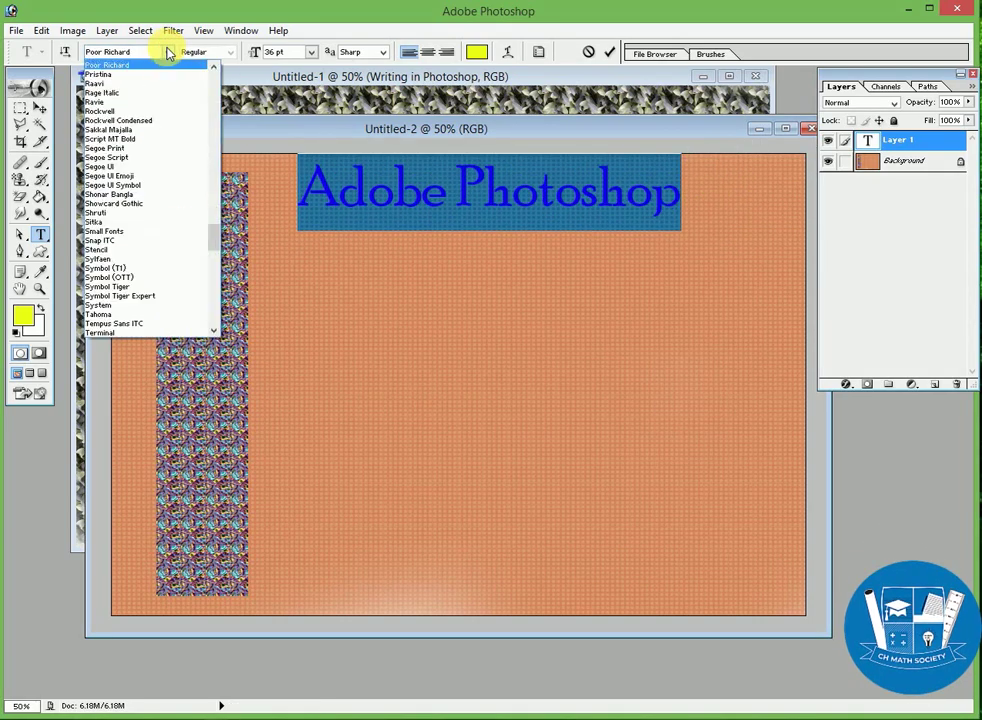
click(136, 217)
click(168, 53)
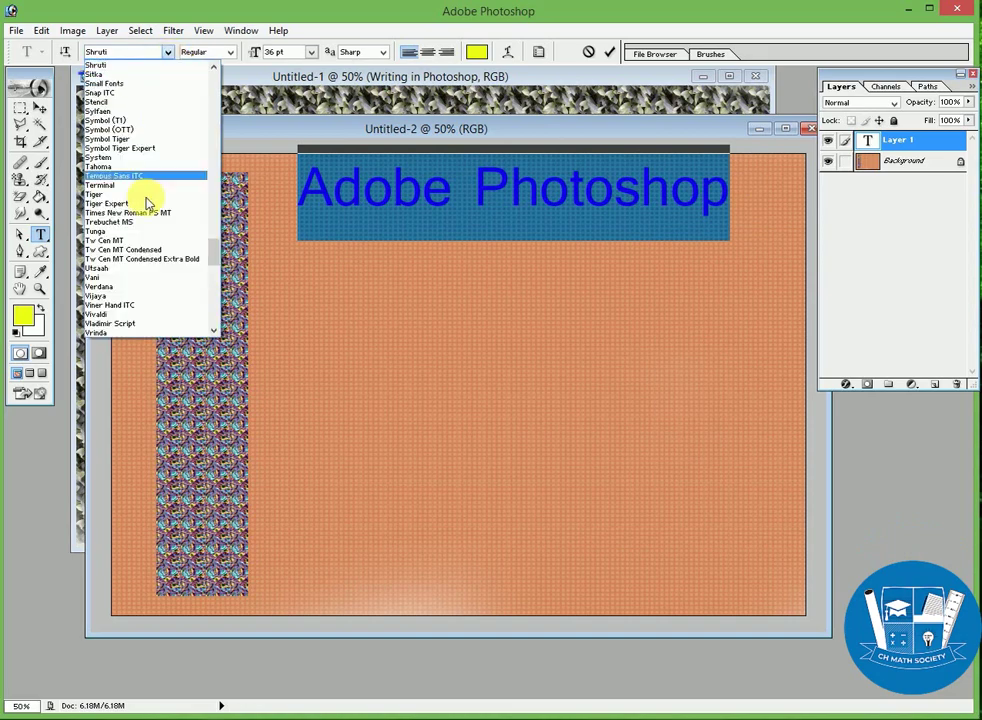
click(143, 211)
Try KaiTi, NSimSun and SimSun-ExtB, then settle on Gill Sans Ultra Bold for the heading.
click(169, 54)
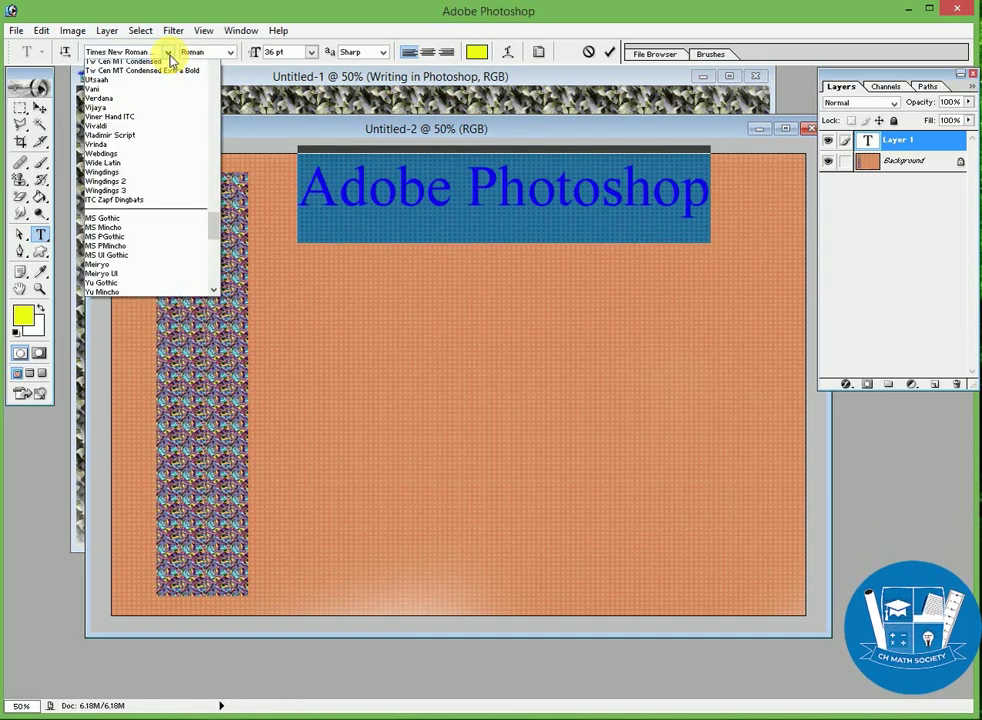
click(210, 268)
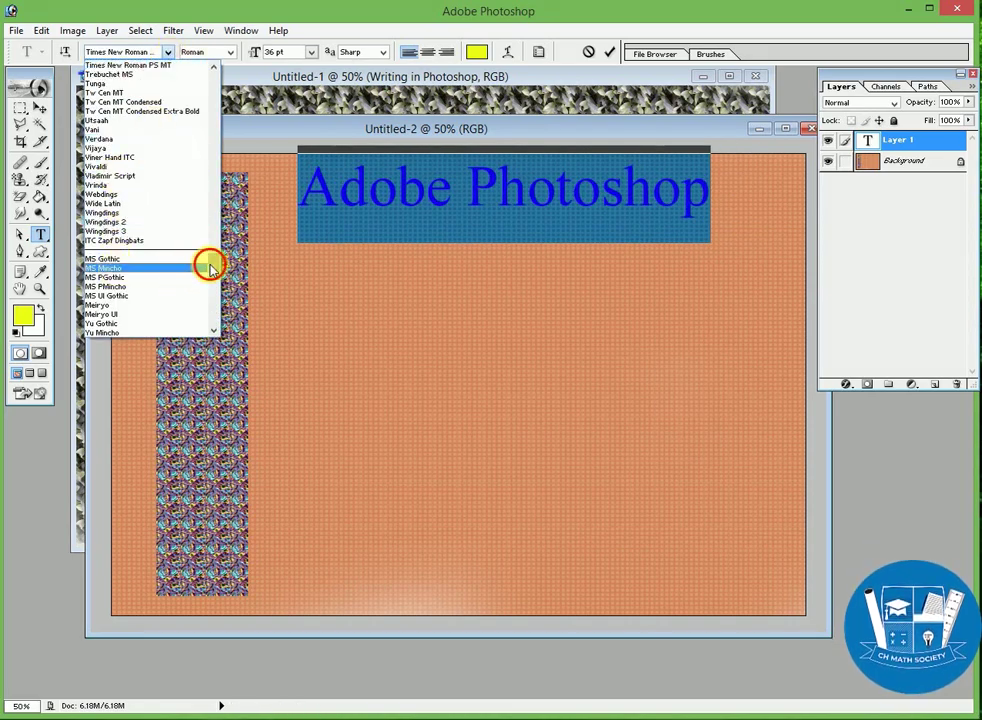
drag(210, 268, 214, 296)
scroll(200, 300, down, 5)
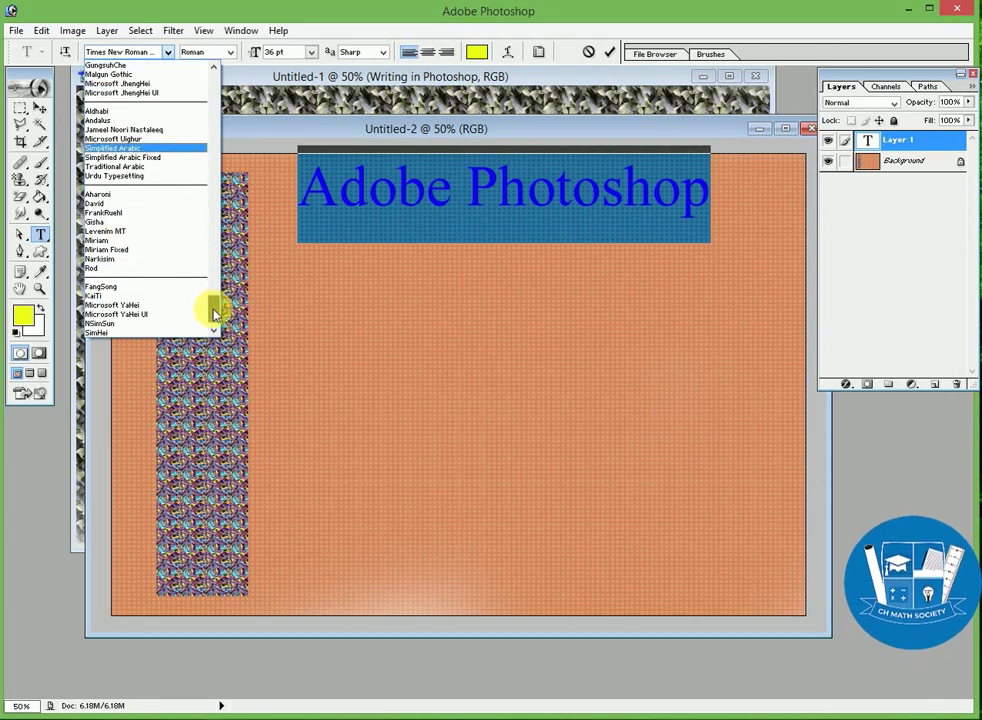
click(132, 288)
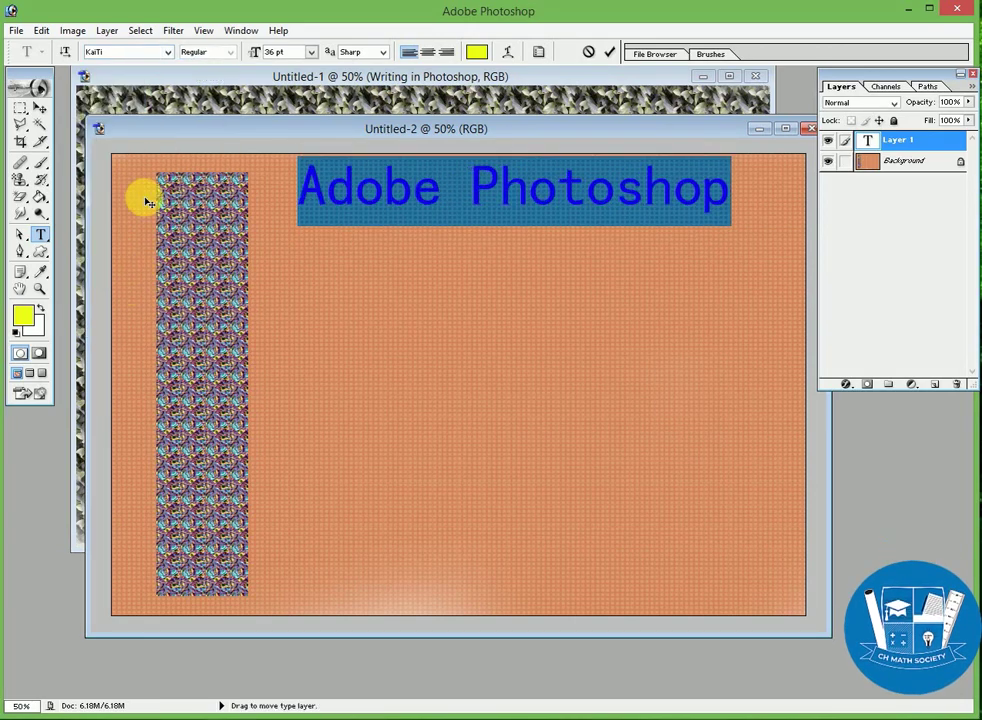
click(168, 52)
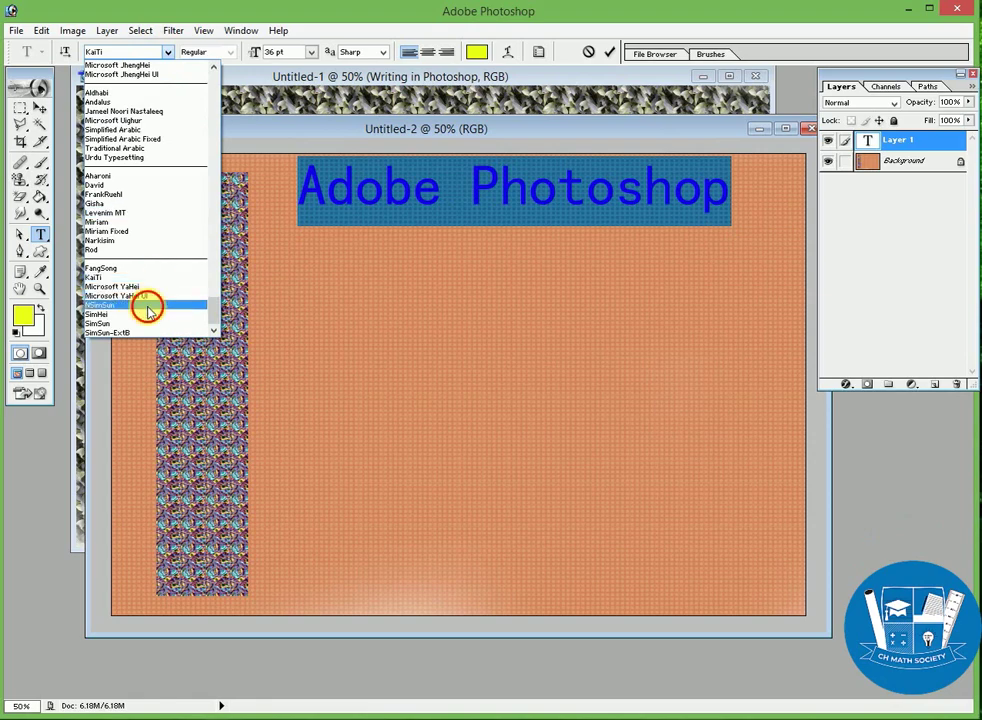
click(148, 306)
click(169, 52)
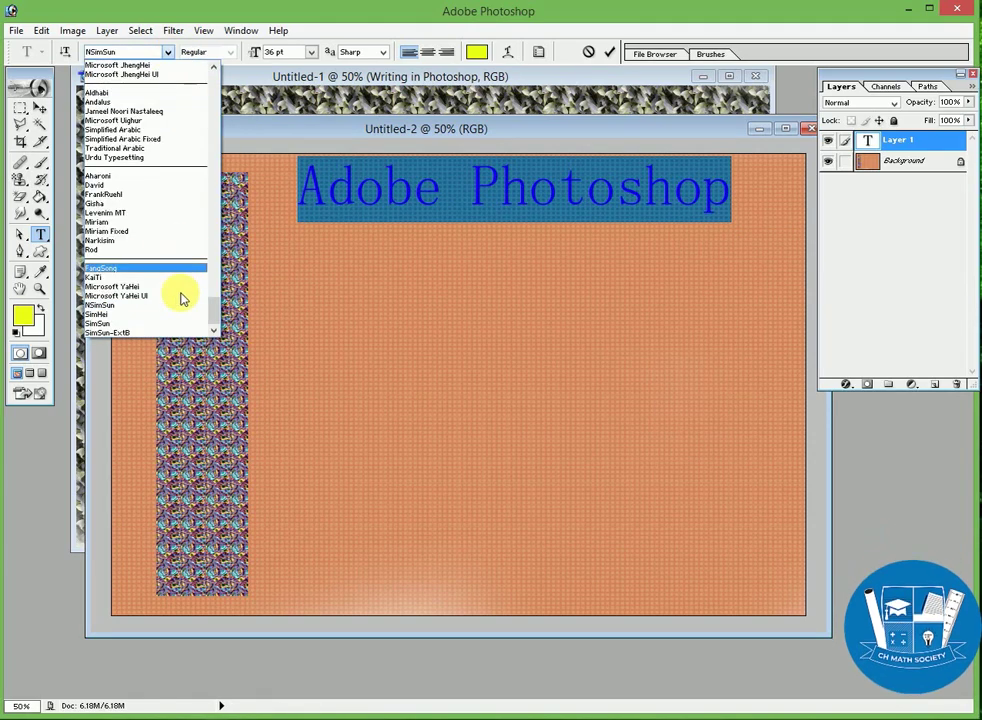
click(170, 332)
click(168, 52)
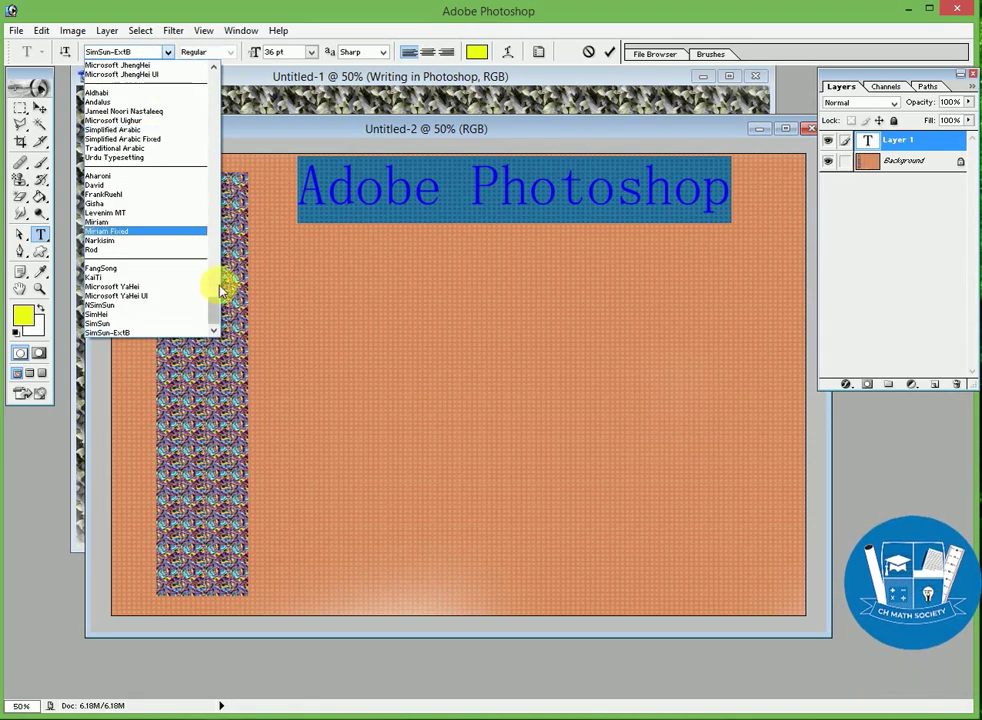
drag(216, 281, 213, 160)
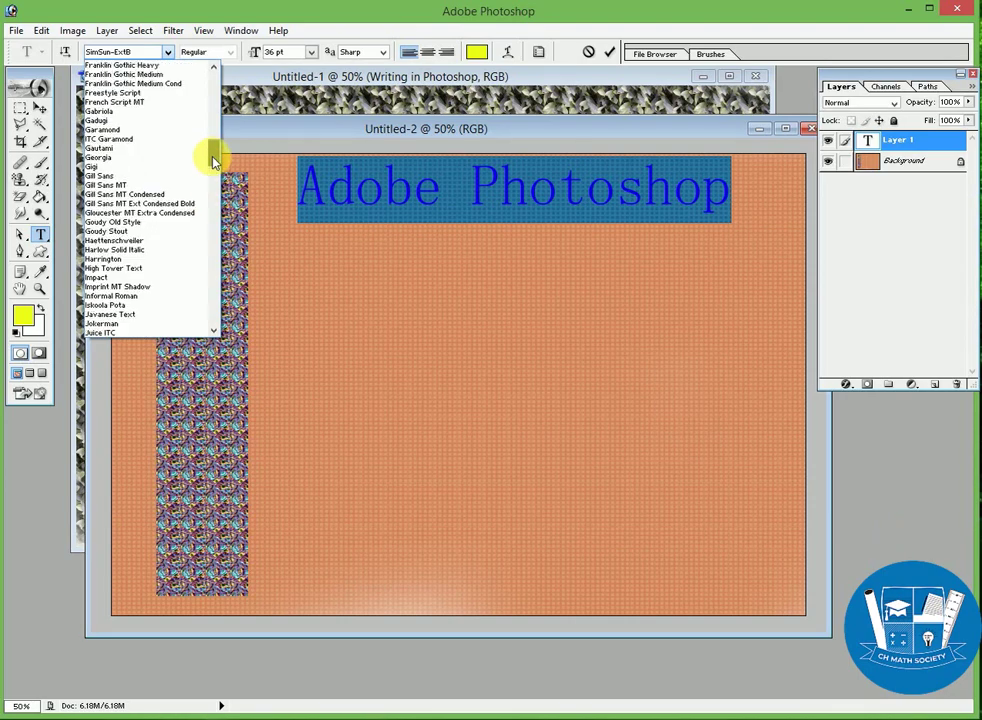
click(138, 176)
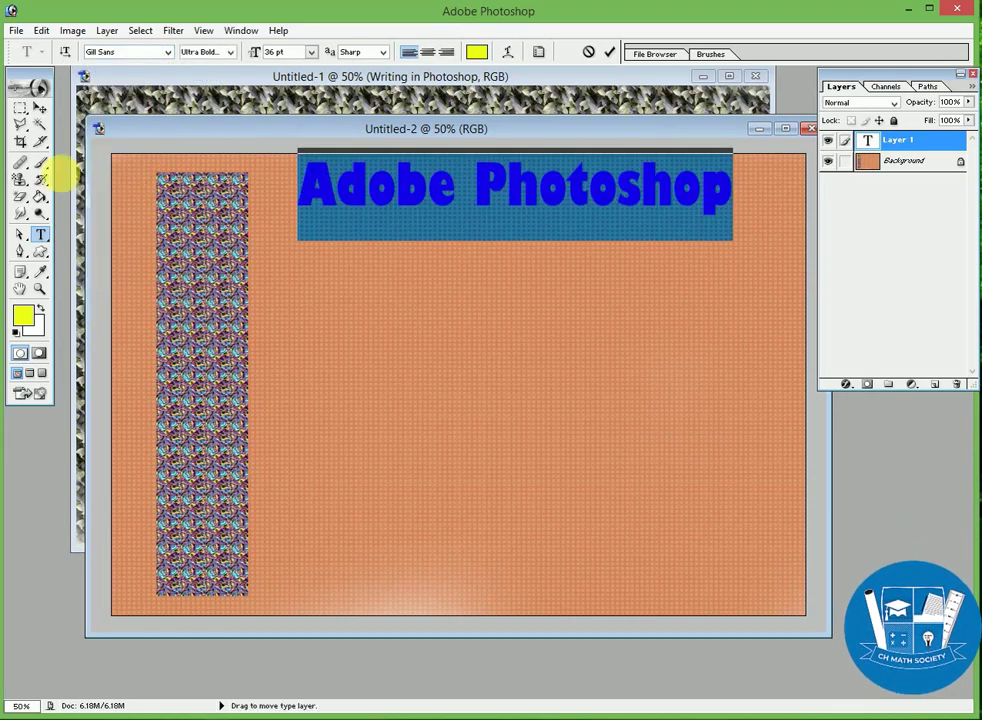
Commit the 'Adobe Photoshop' text and nudge it slightly lower on the canvas.
click(39, 108)
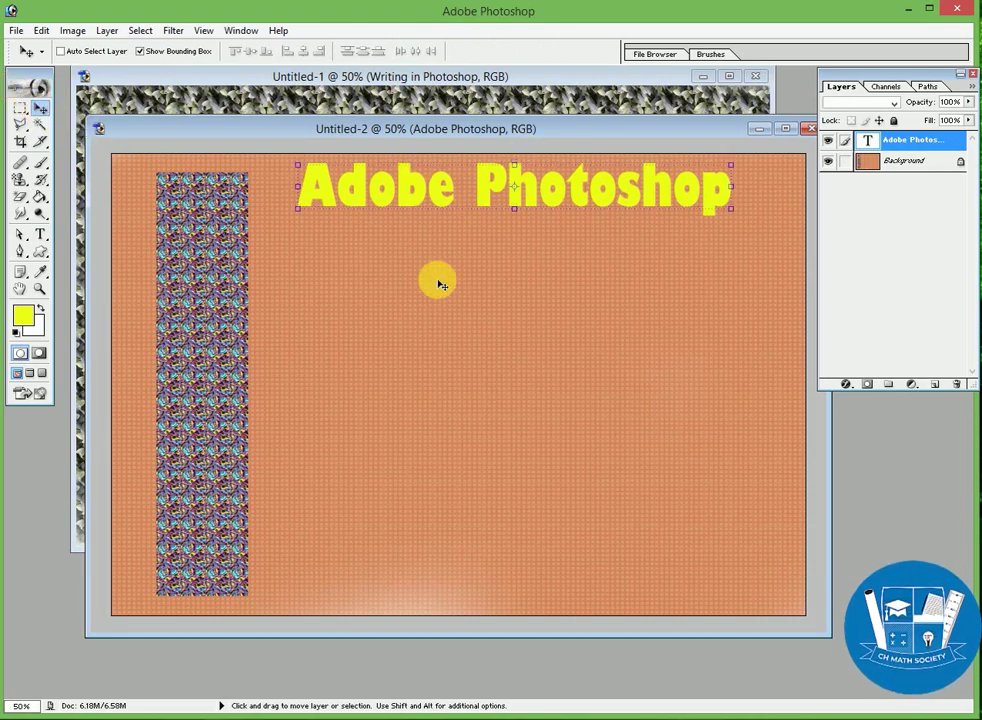
key(shift+Down)
key(shift+Down)
key(shift+Down)
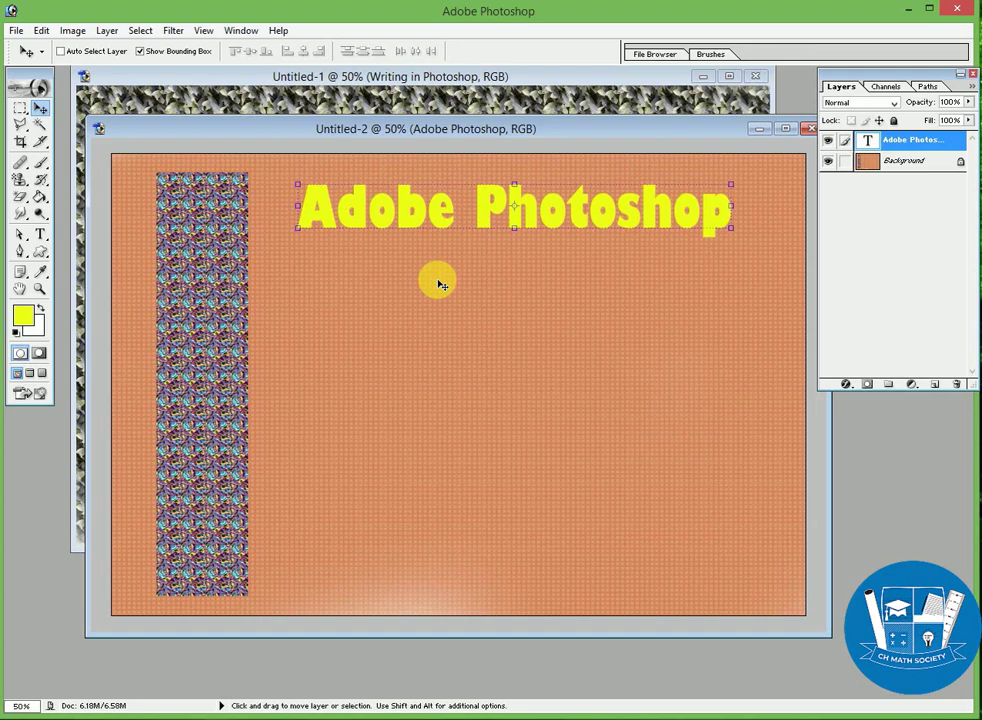
key(shift+Down)
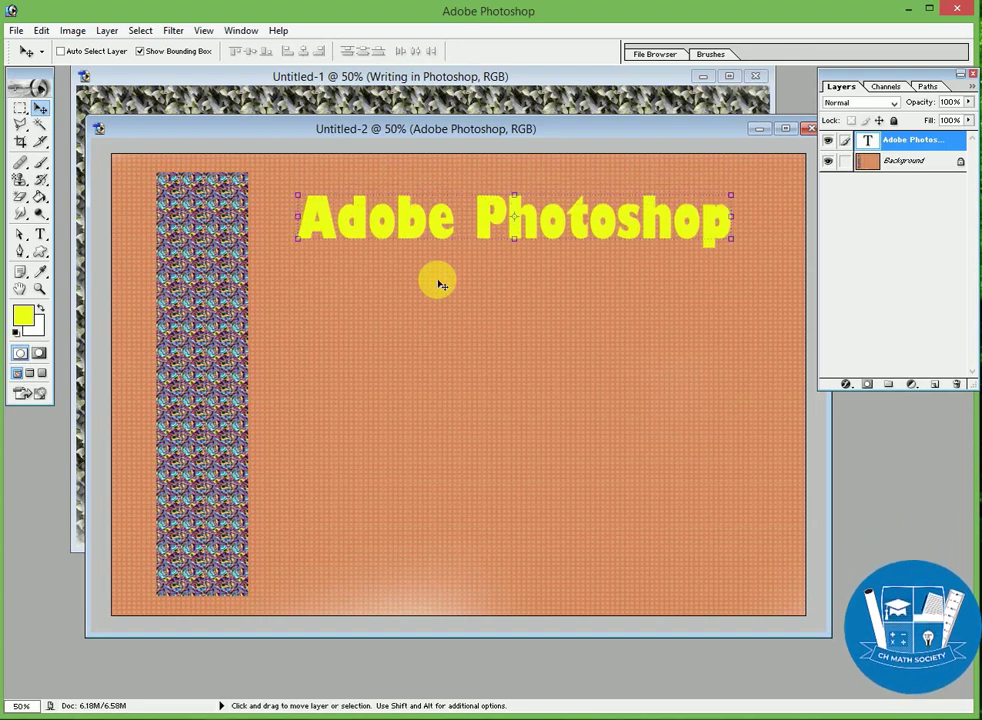
click(40, 234)
triple_click(422, 230)
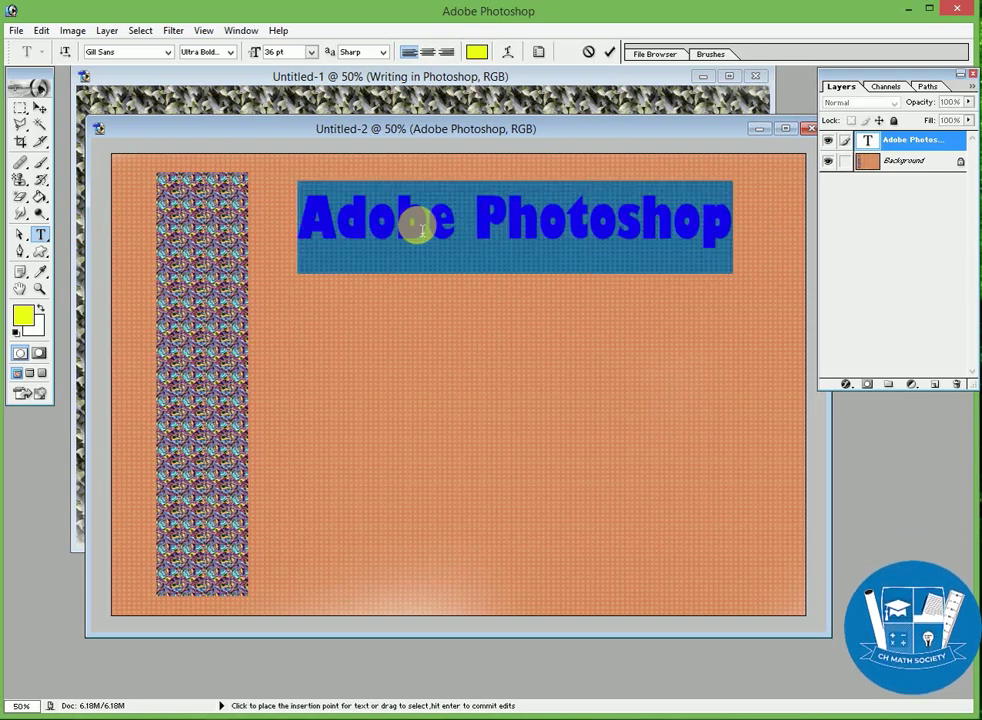
click(228, 57)
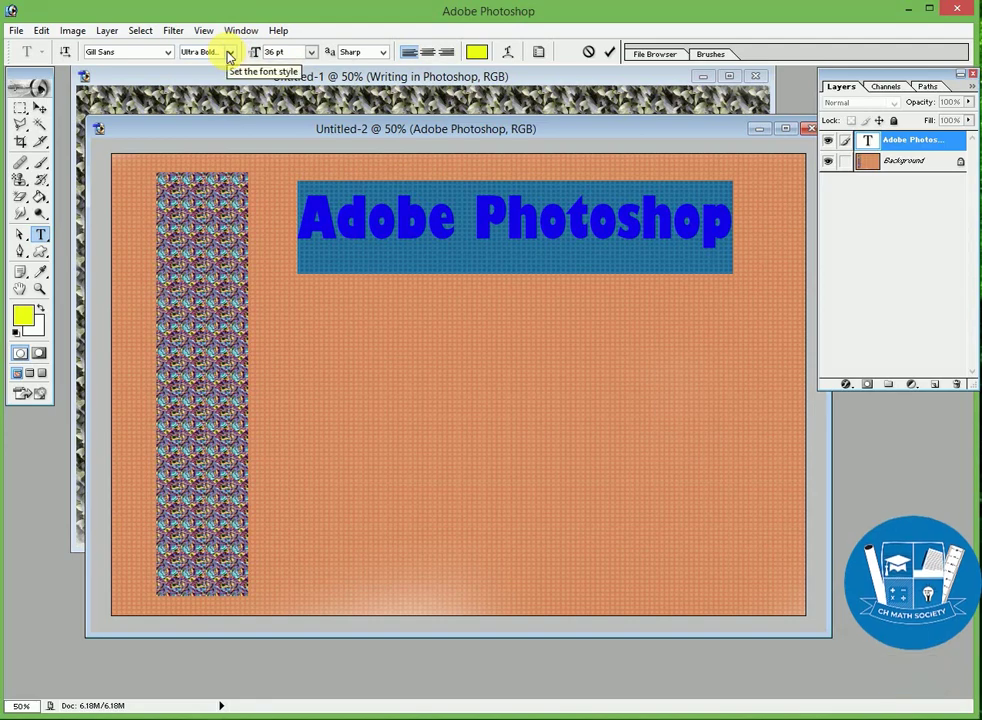
click(228, 55)
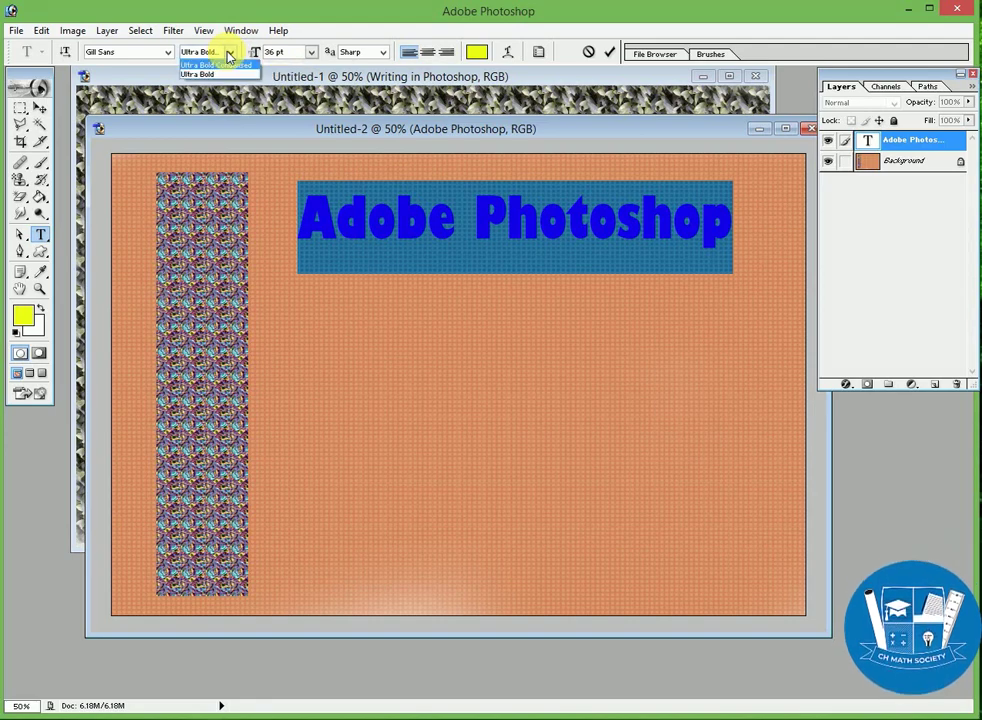
click(222, 74)
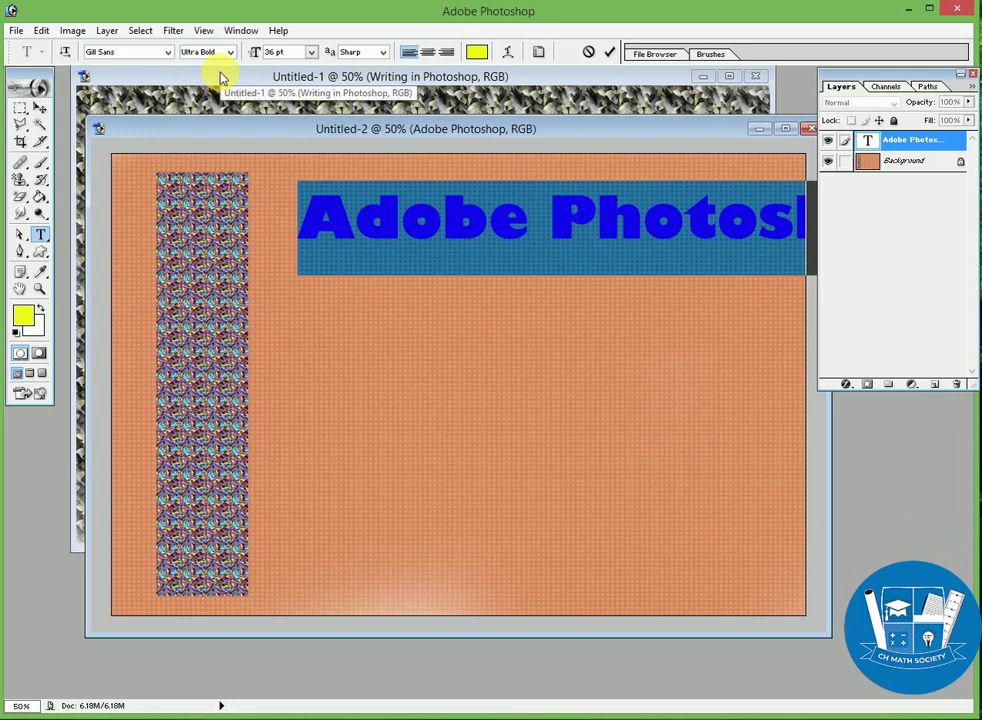
click(229, 55)
click(226, 65)
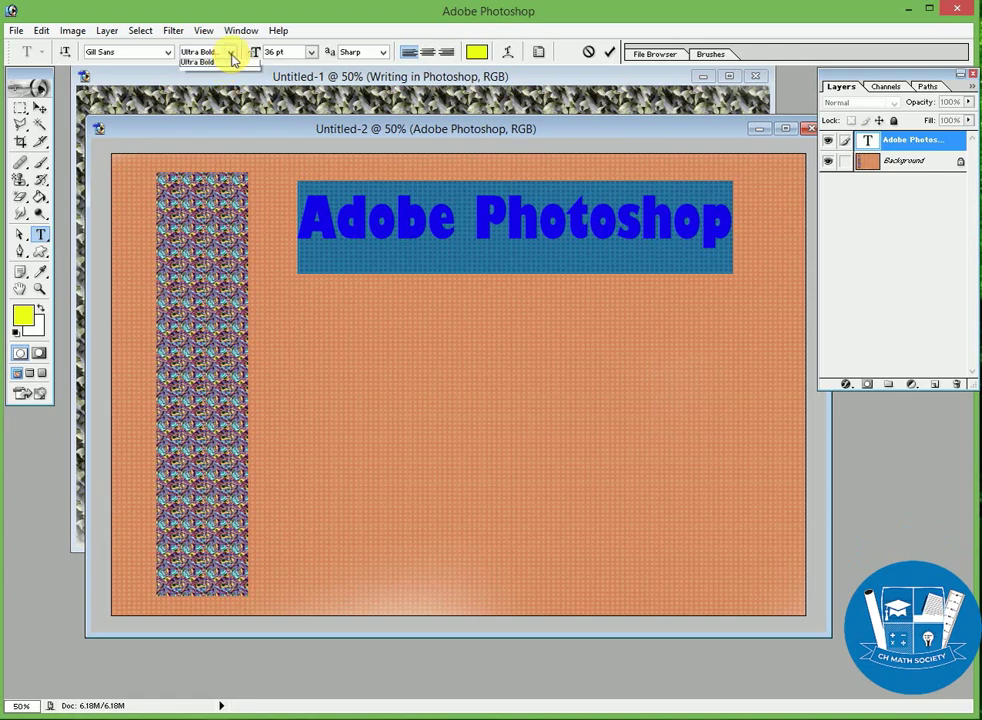
click(231, 53)
click(205, 62)
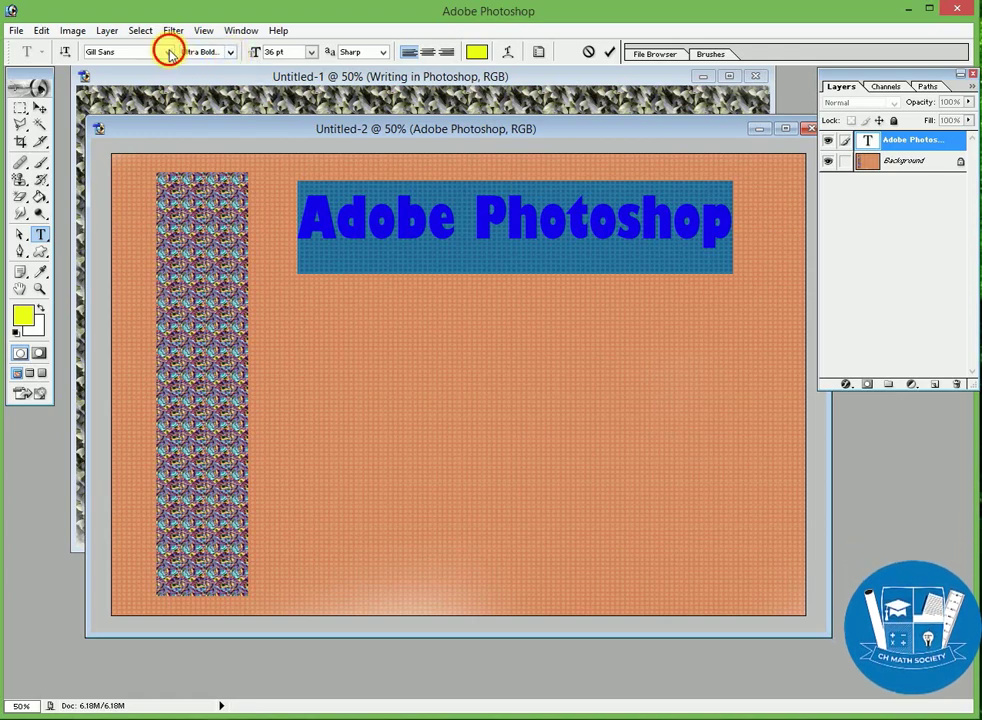
Change the heading font to High Tower Text with the Italic style.
click(169, 52)
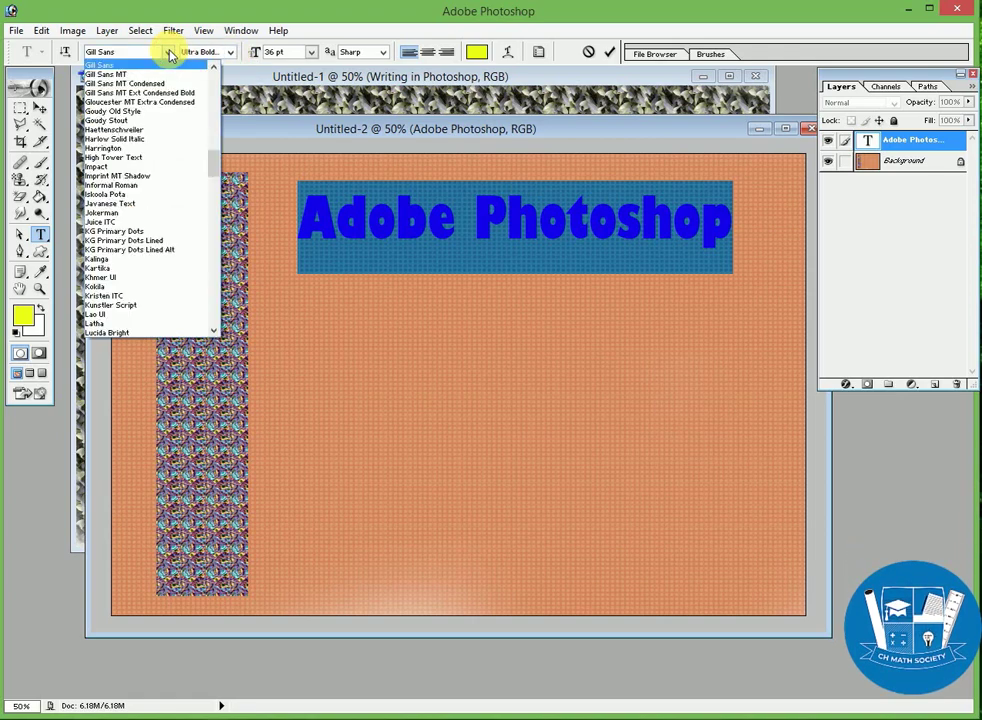
click(132, 158)
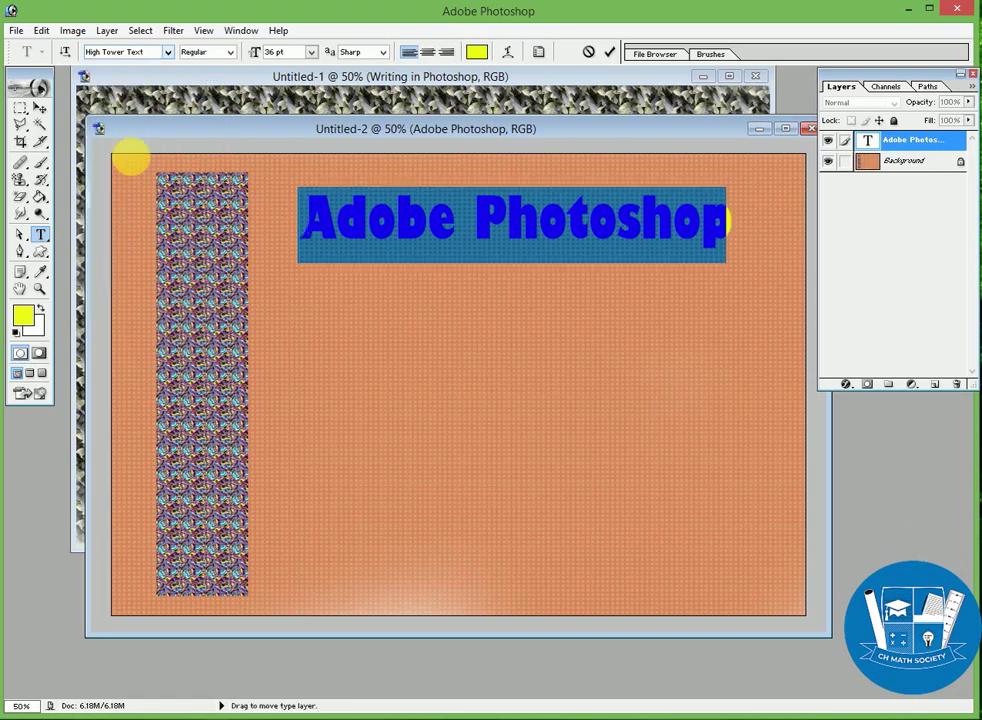
click(230, 54)
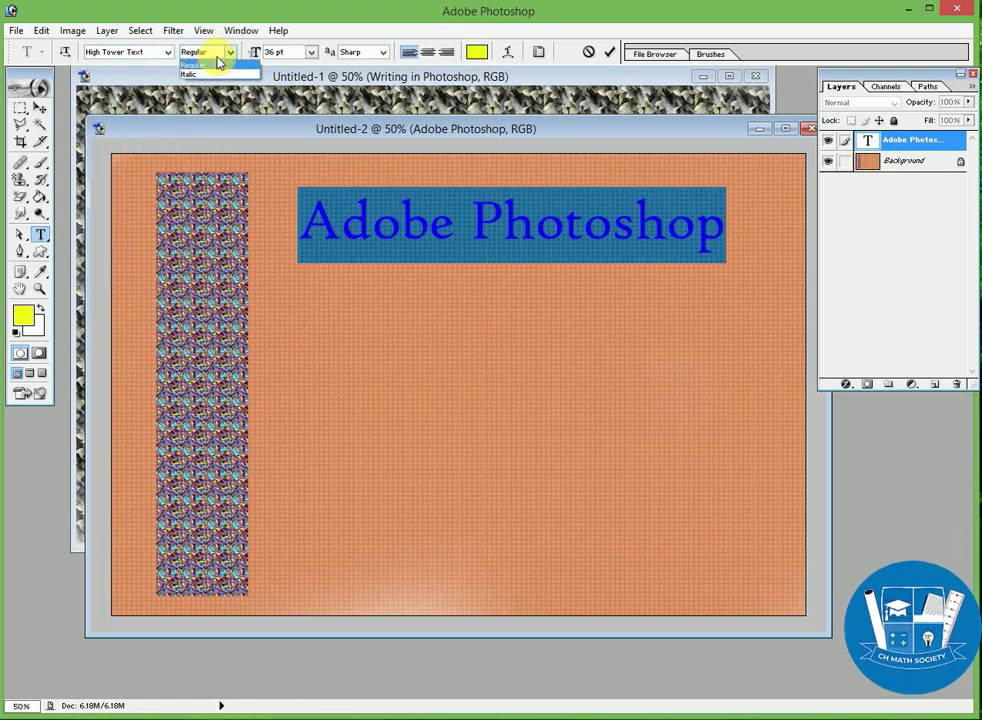
click(205, 75)
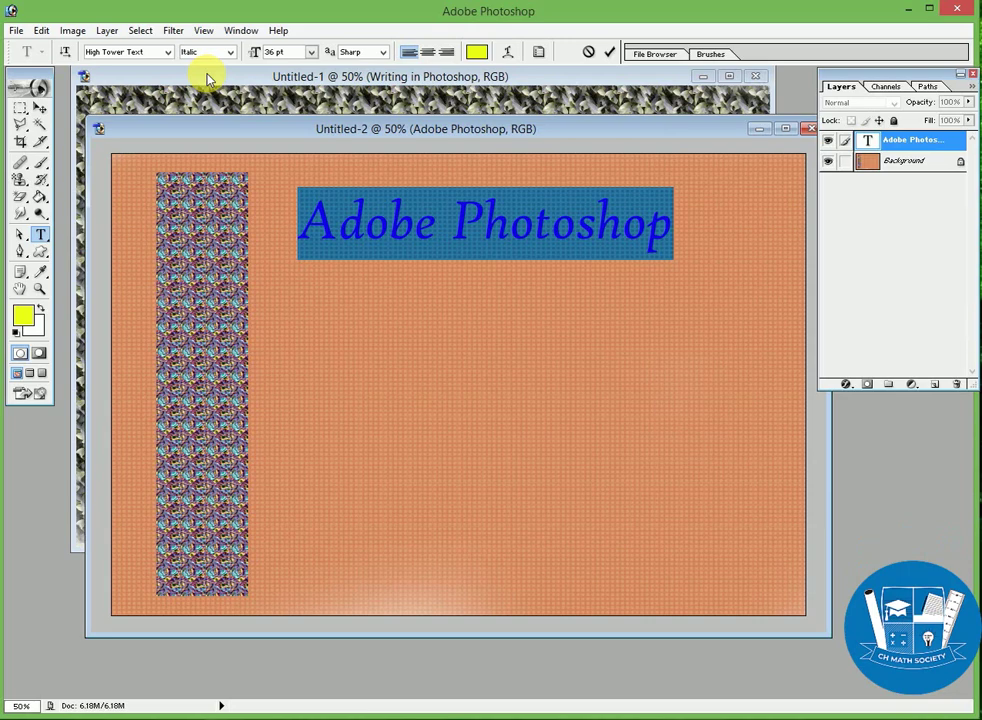
Resize the heading to 100 pt, then reduce it to 26 pt.
click(312, 52)
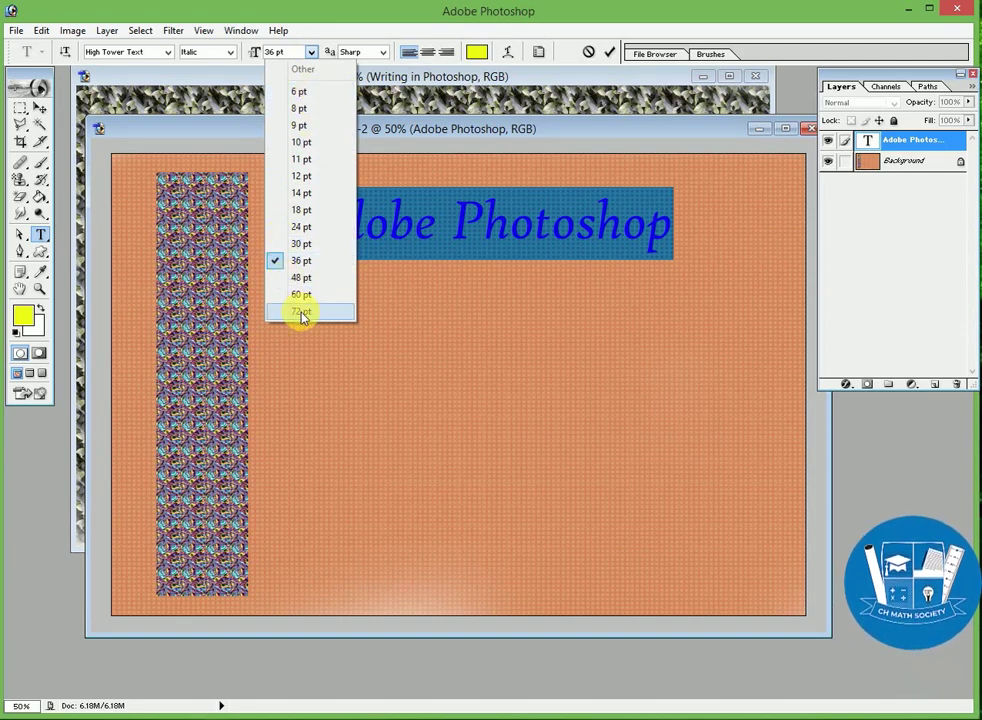
click(346, 14)
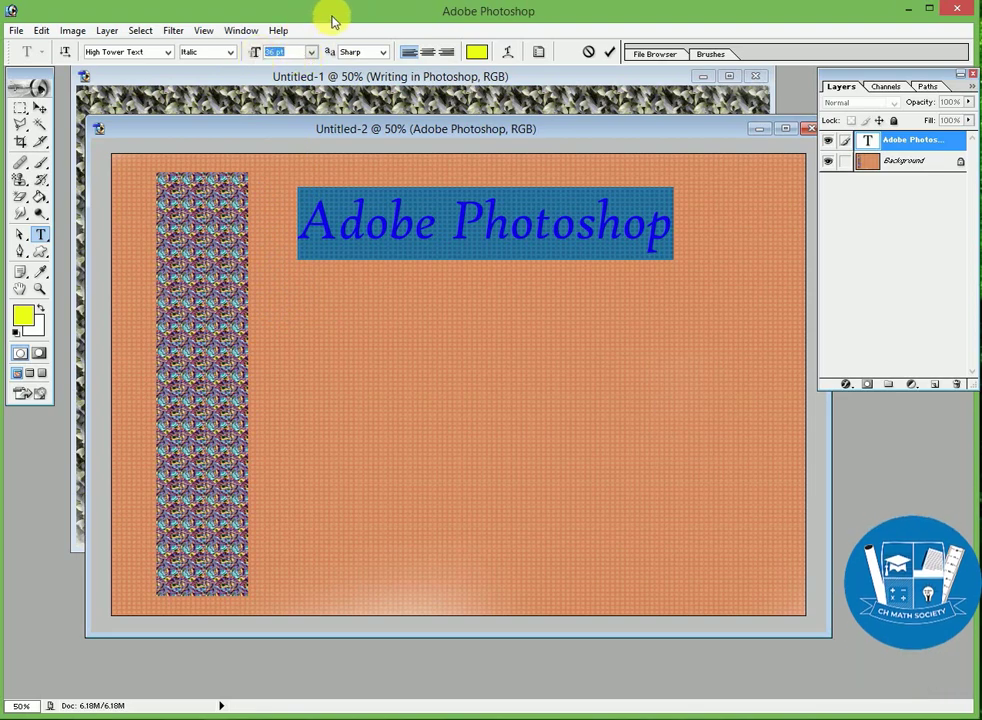
text(100)
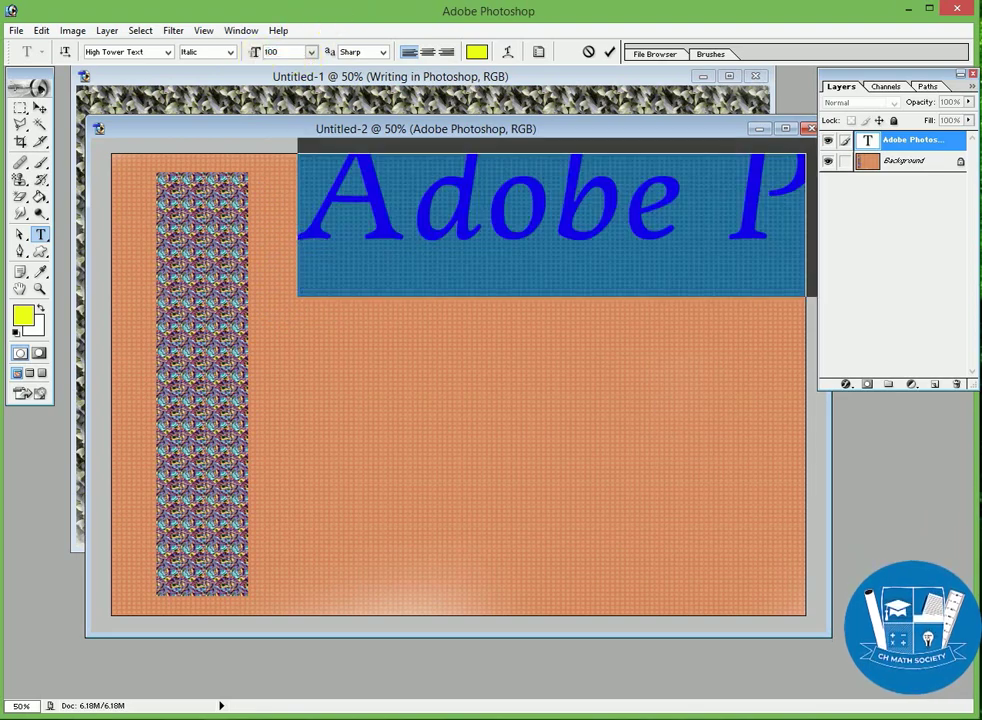
click(312, 54)
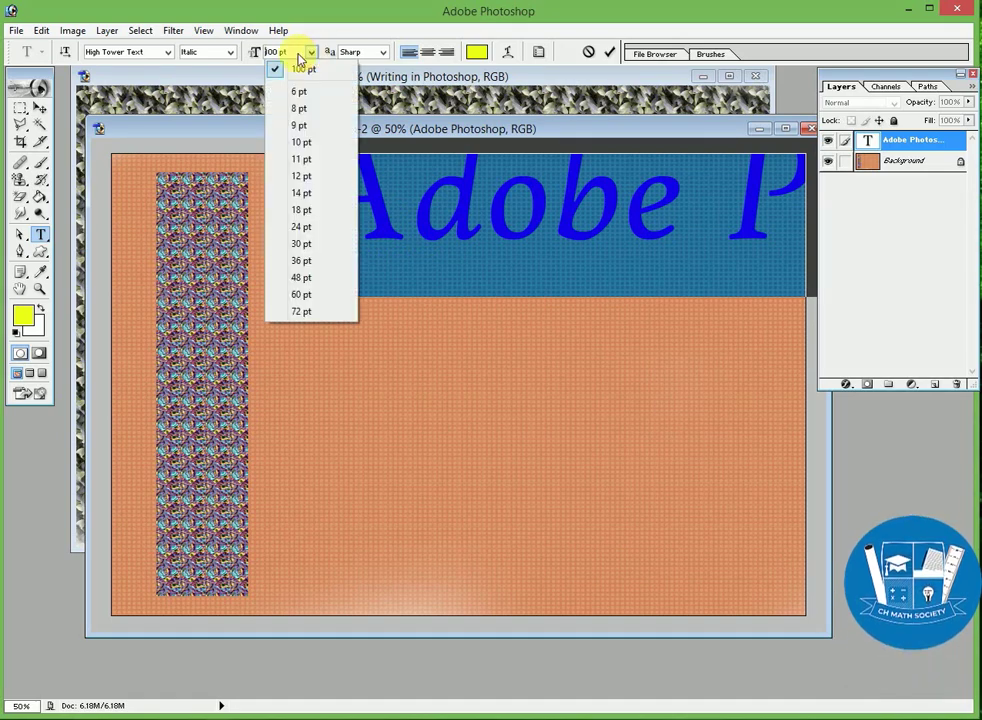
click(296, 55)
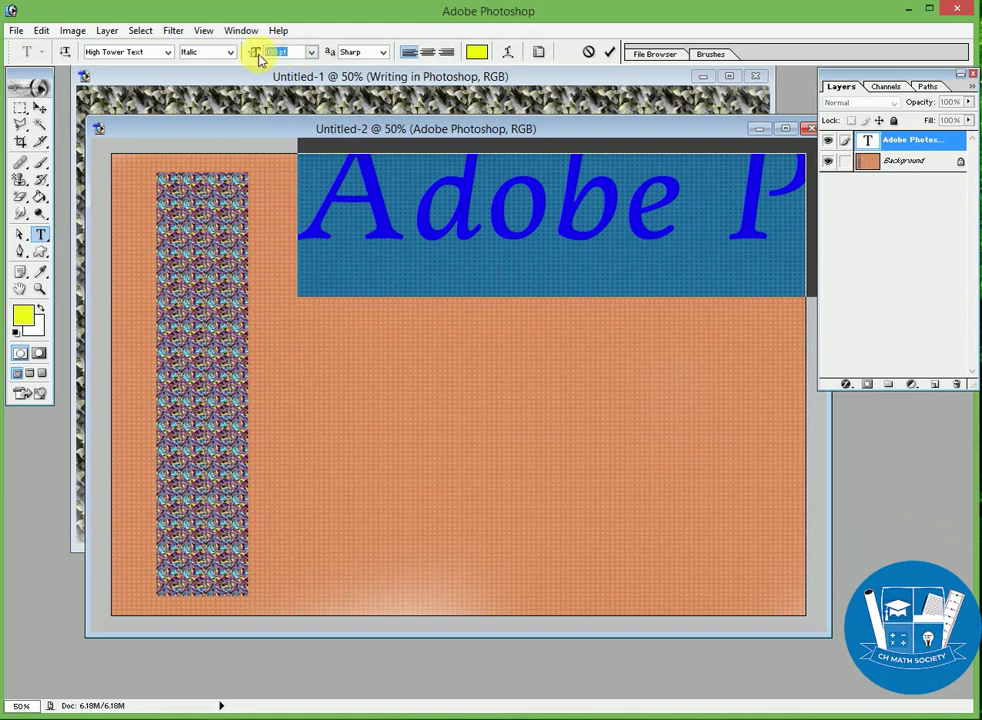
click(296, 54)
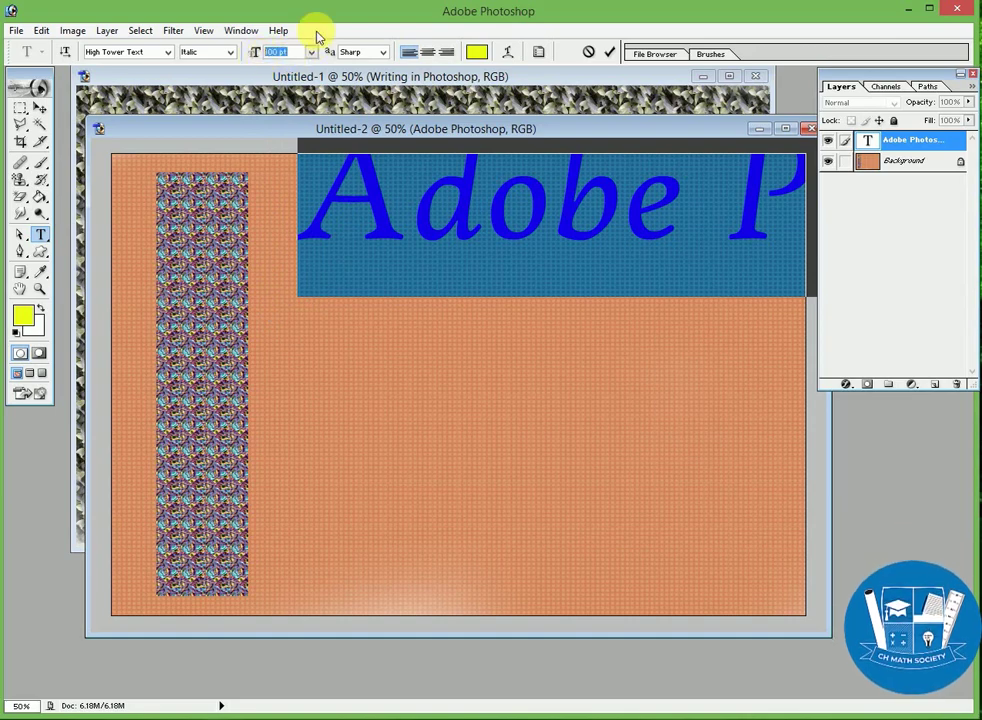
text(26)
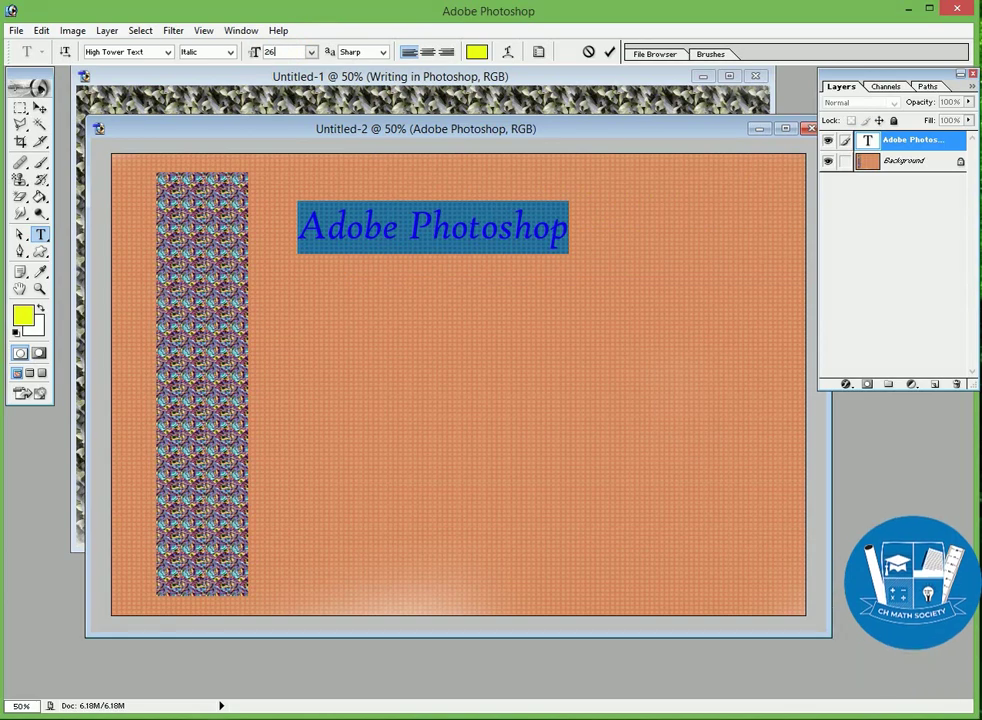
click(378, 55)
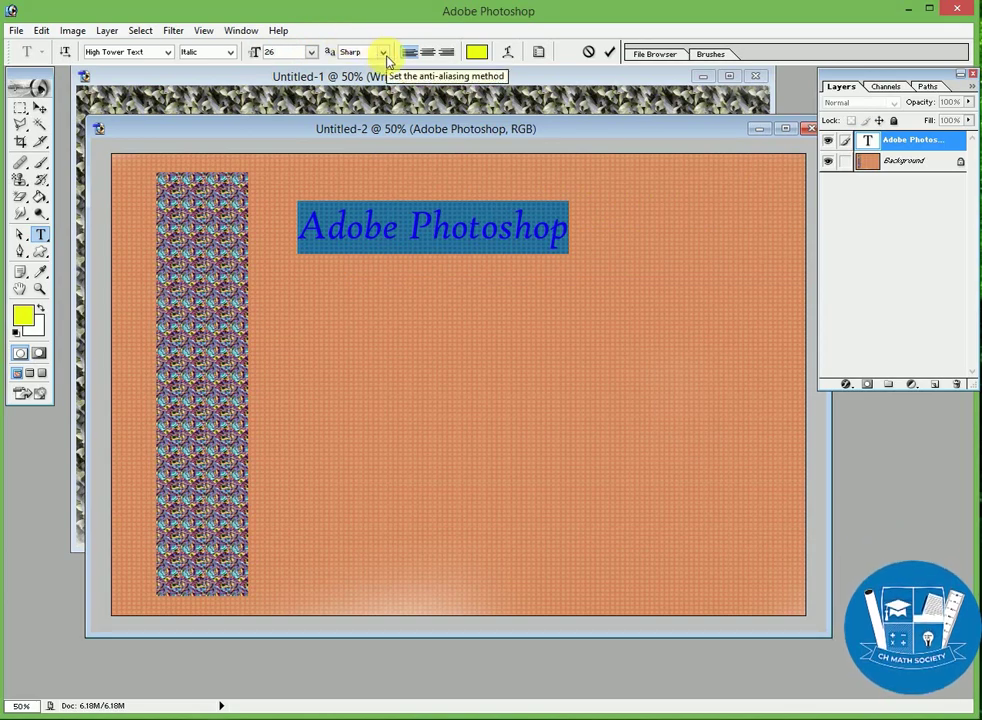
Try Strong, Smooth and Sharp anti-aliasing on the heading, then set it to None.
click(385, 55)
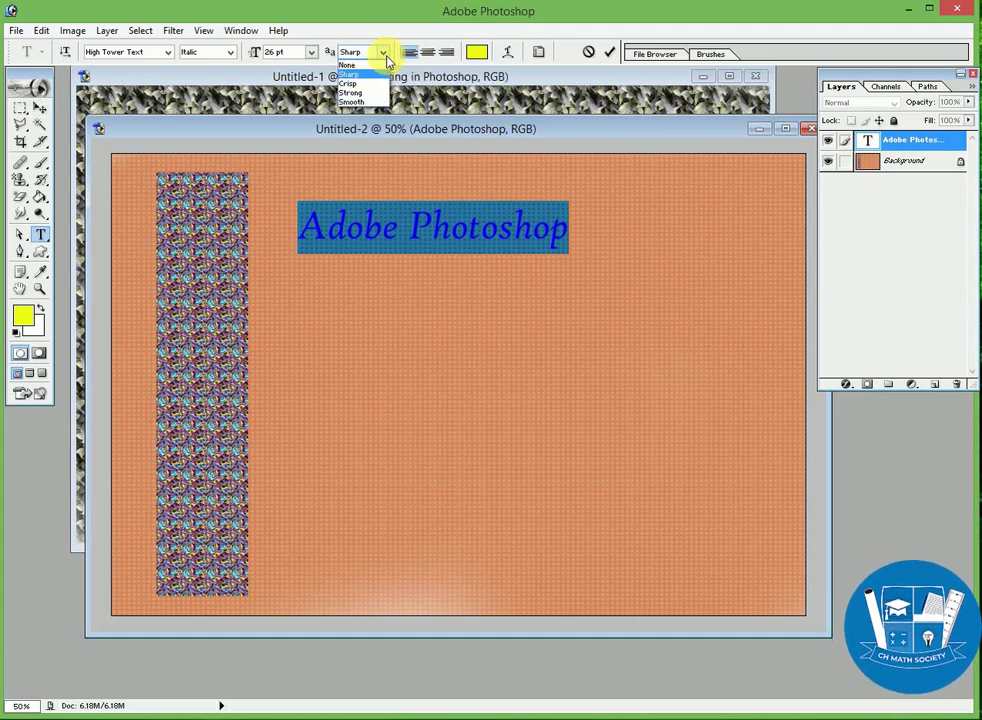
click(383, 53)
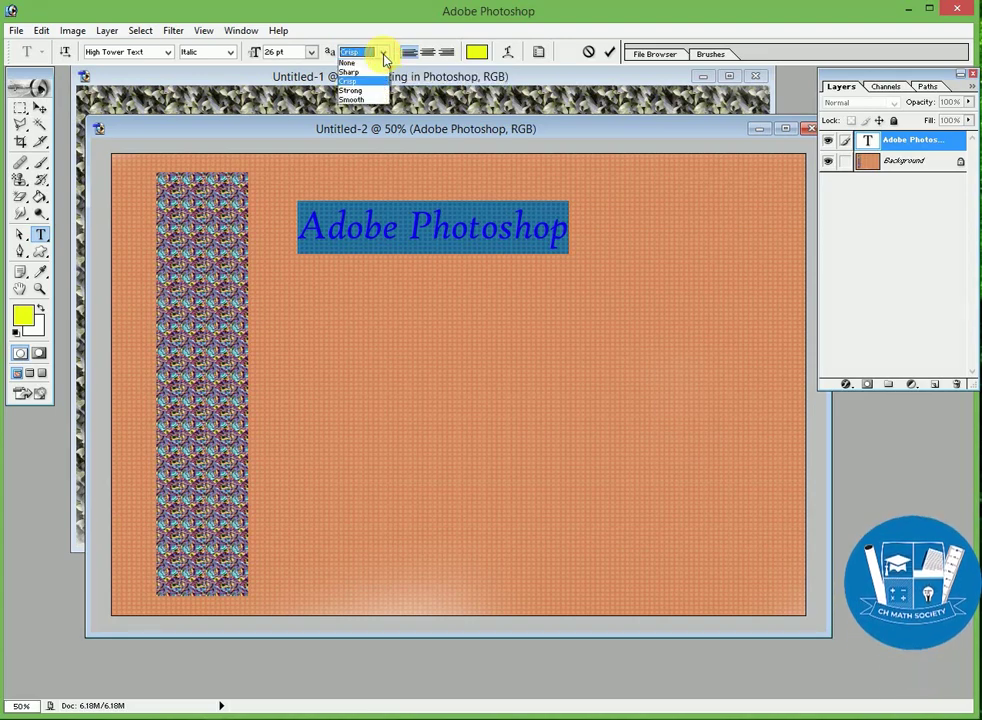
click(362, 88)
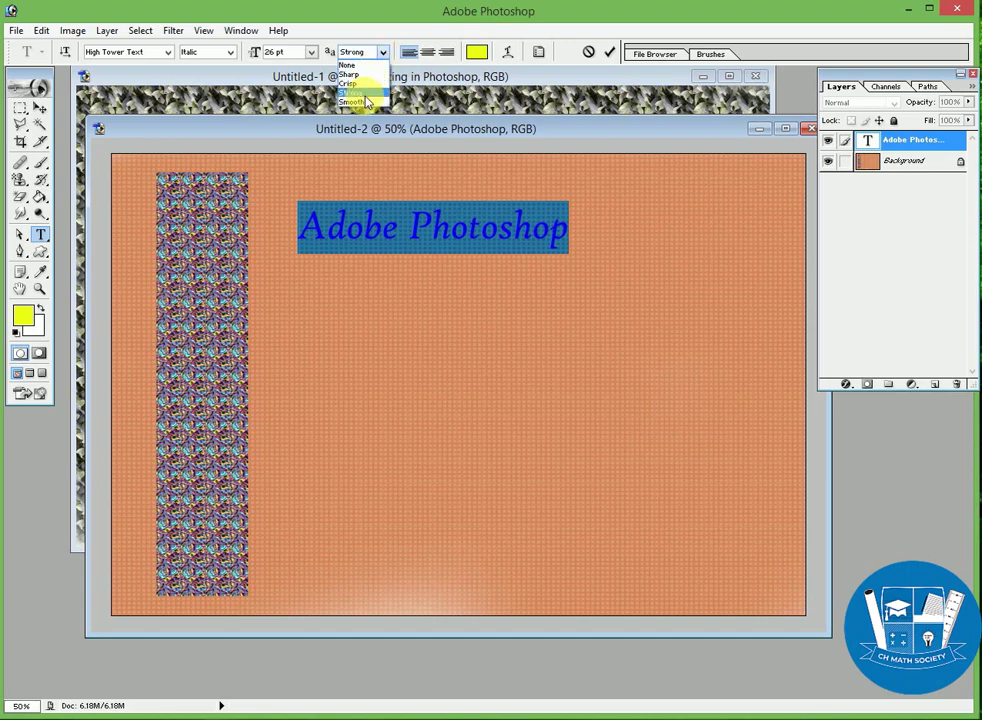
click(358, 96)
click(381, 53)
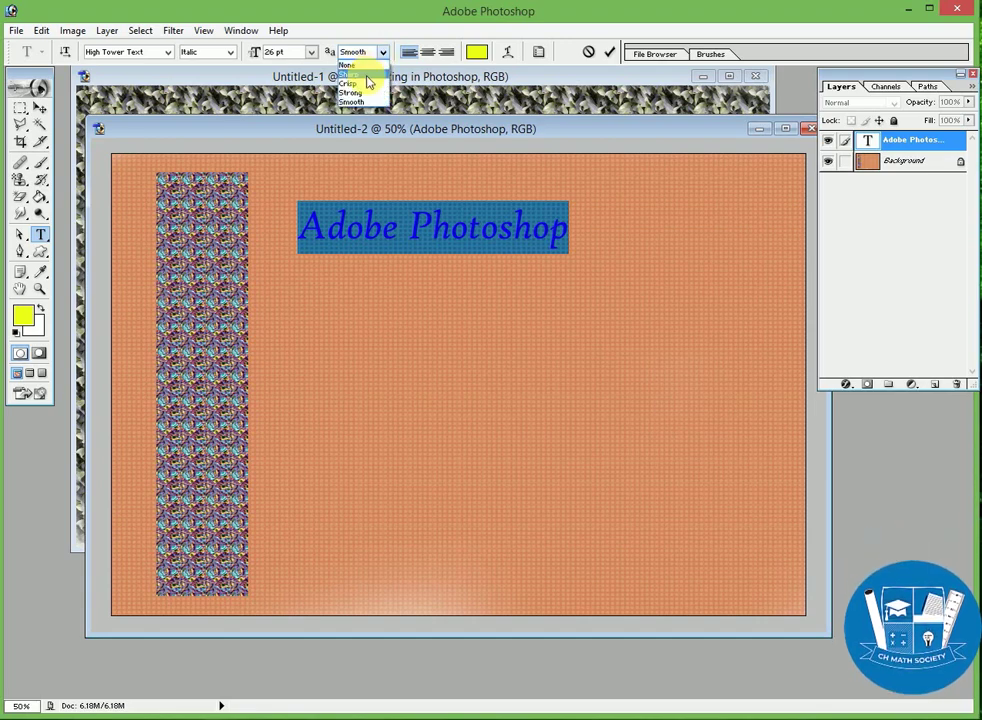
click(366, 74)
click(377, 55)
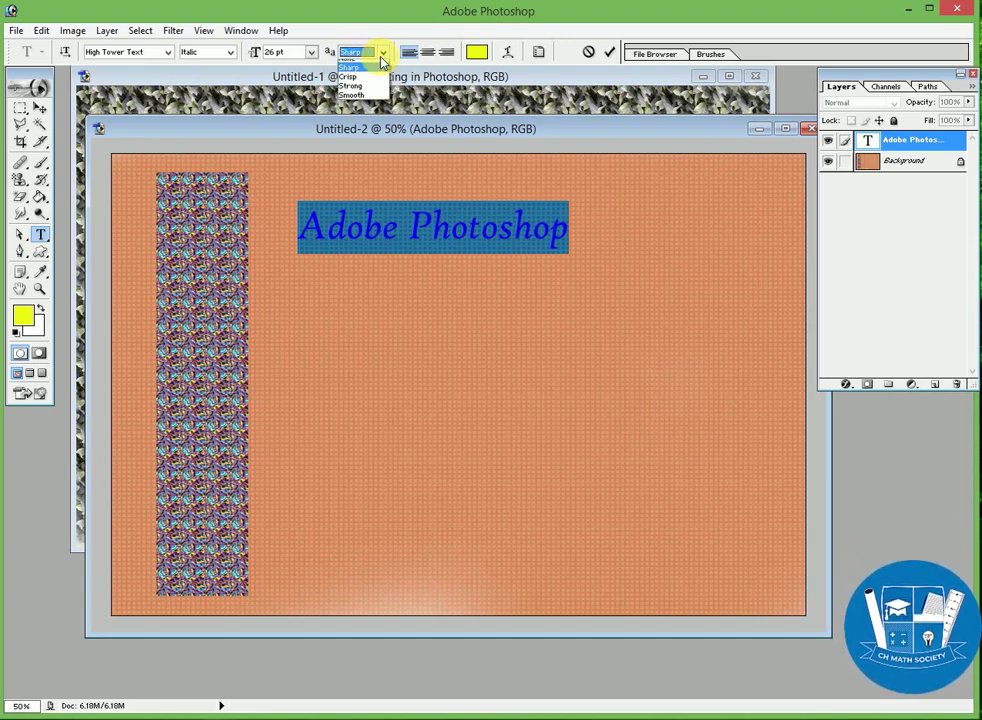
click(366, 67)
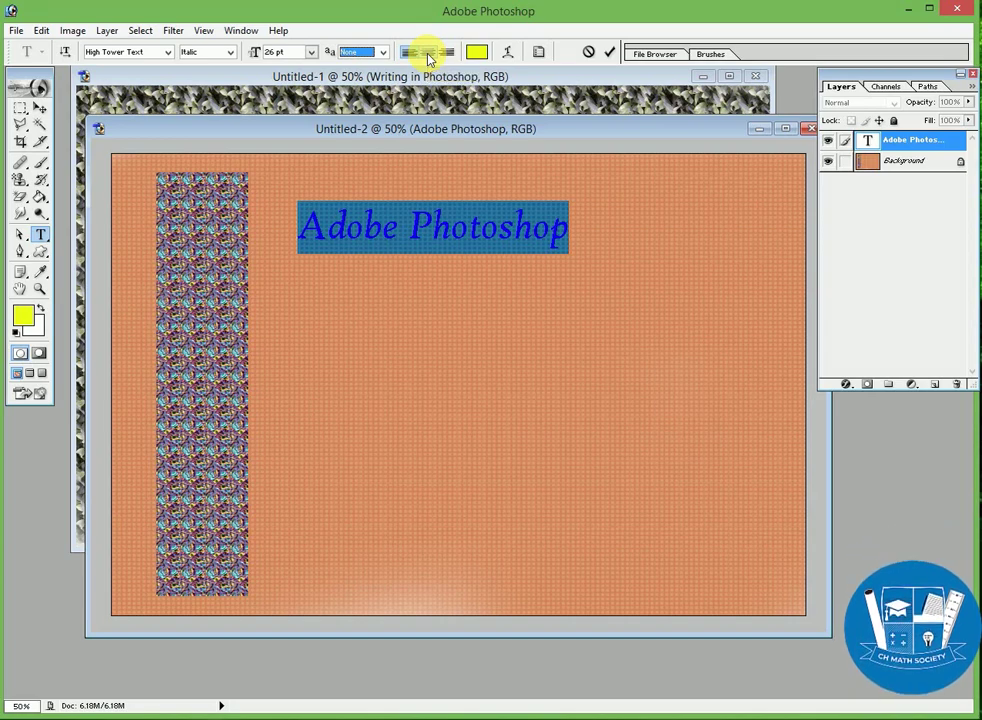
click(428, 55)
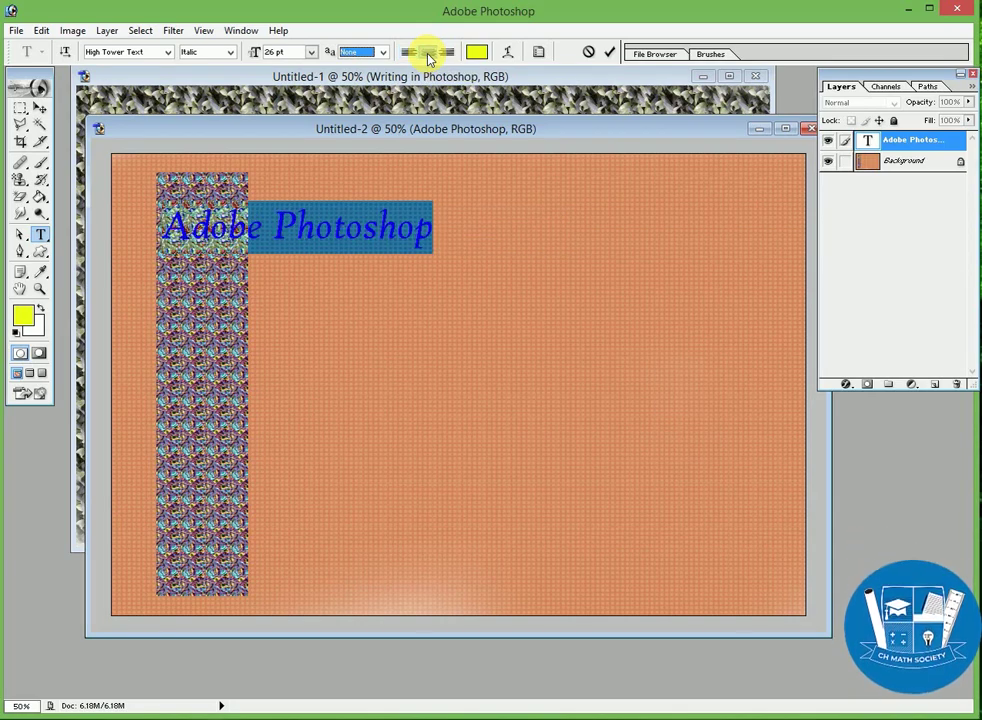
click(447, 55)
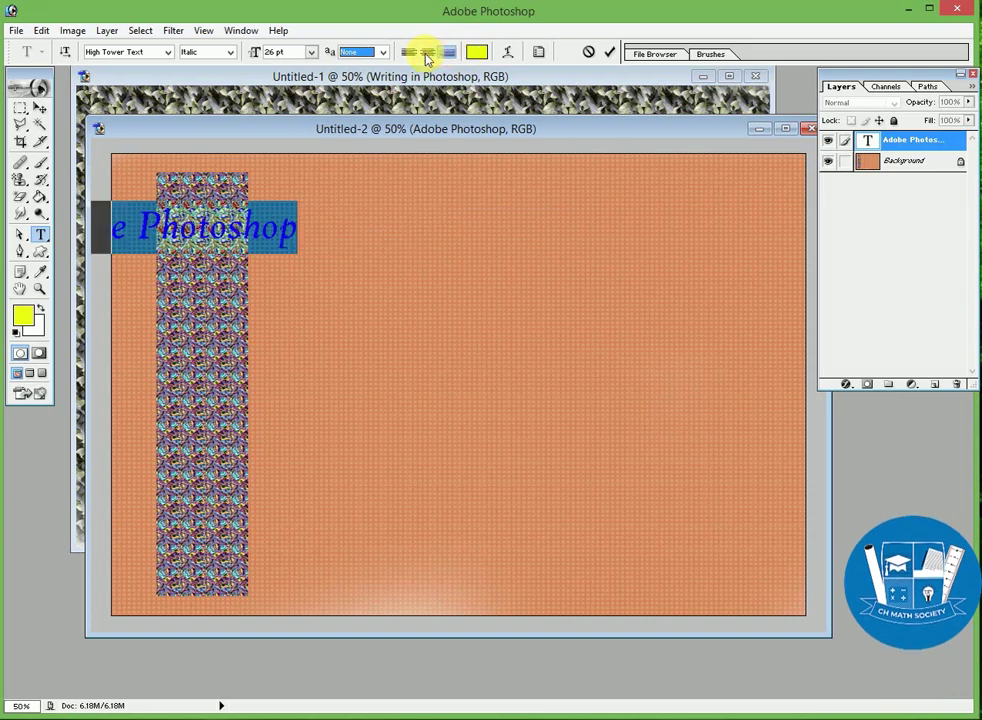
click(407, 55)
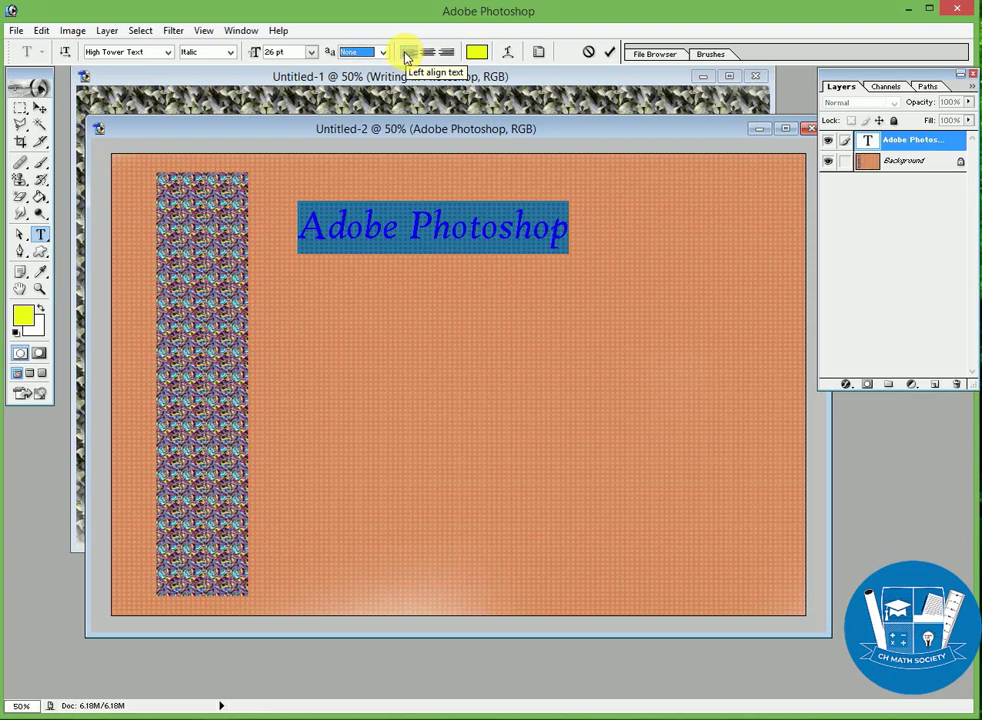
Colour the 'Adobe Photoshop' heading bright green via the Color Picker, then select all its text.
click(474, 53)
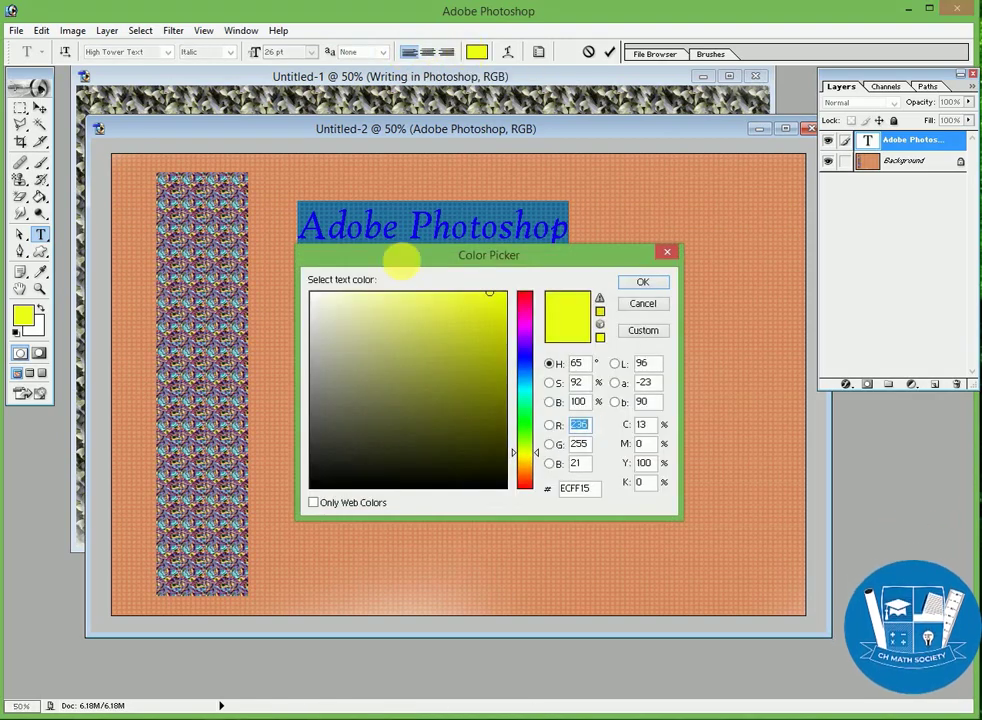
drag(471, 322, 364, 435)
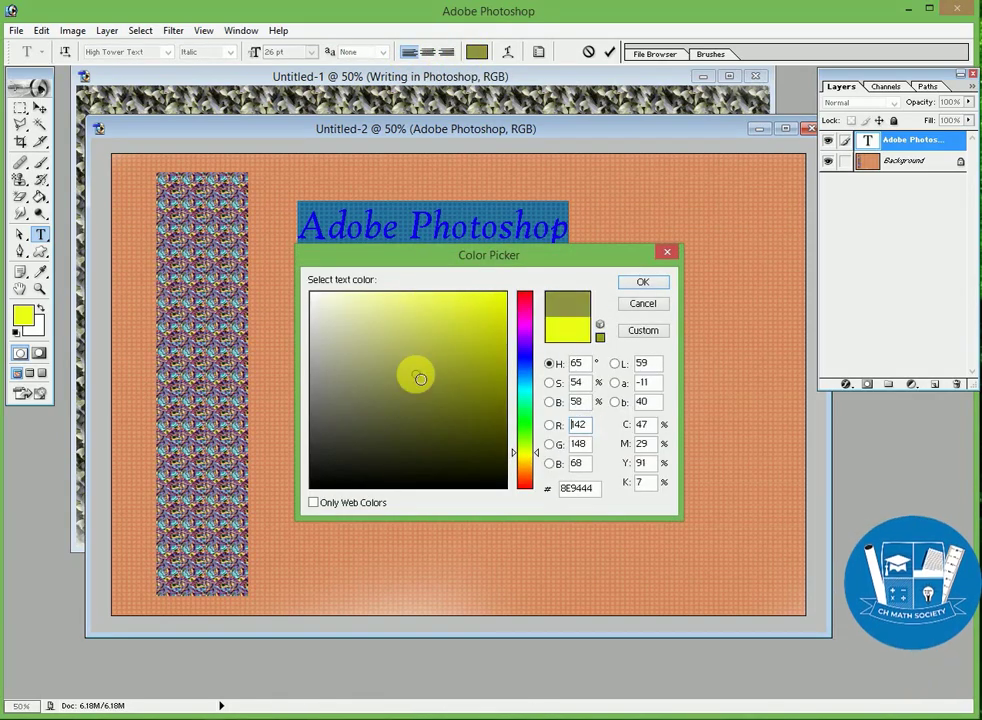
click(522, 417)
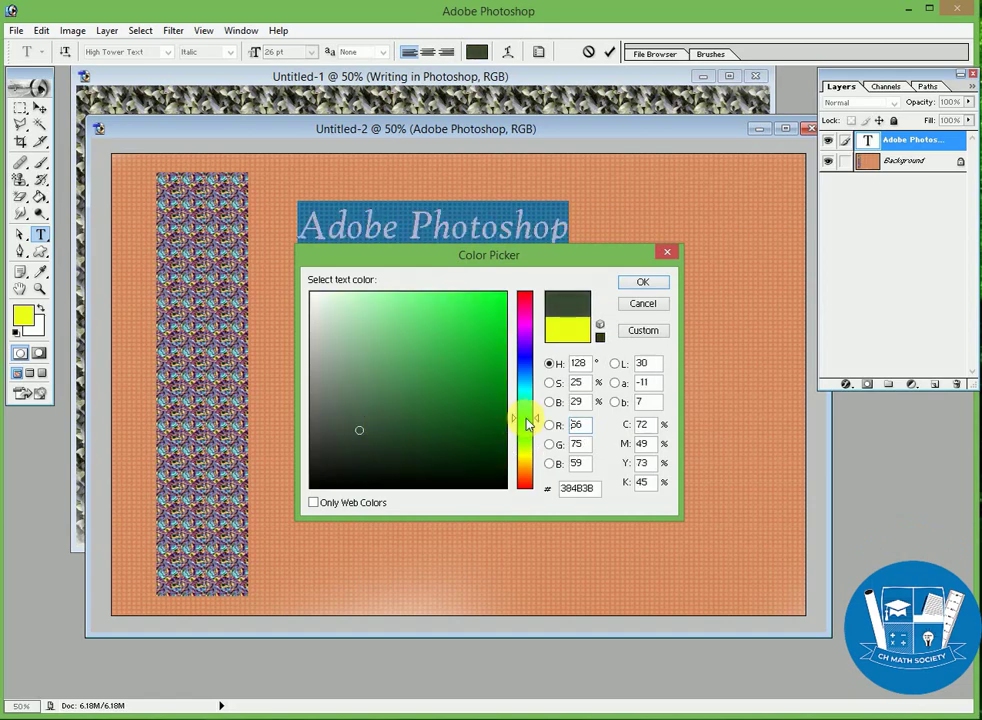
click(632, 287)
click(485, 305)
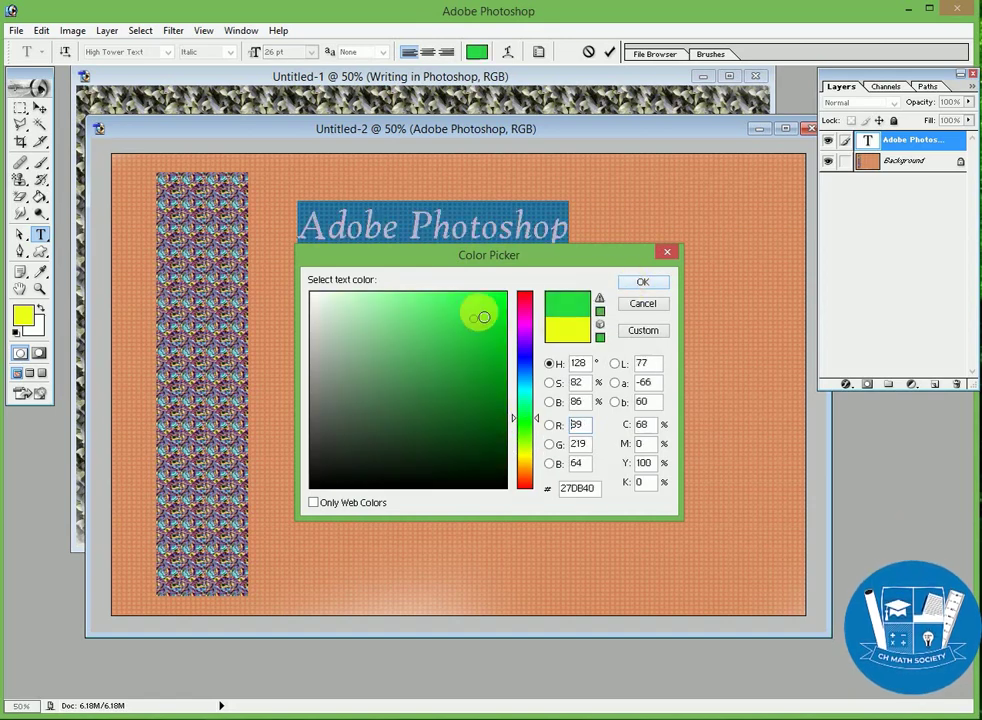
click(625, 286)
click(508, 236)
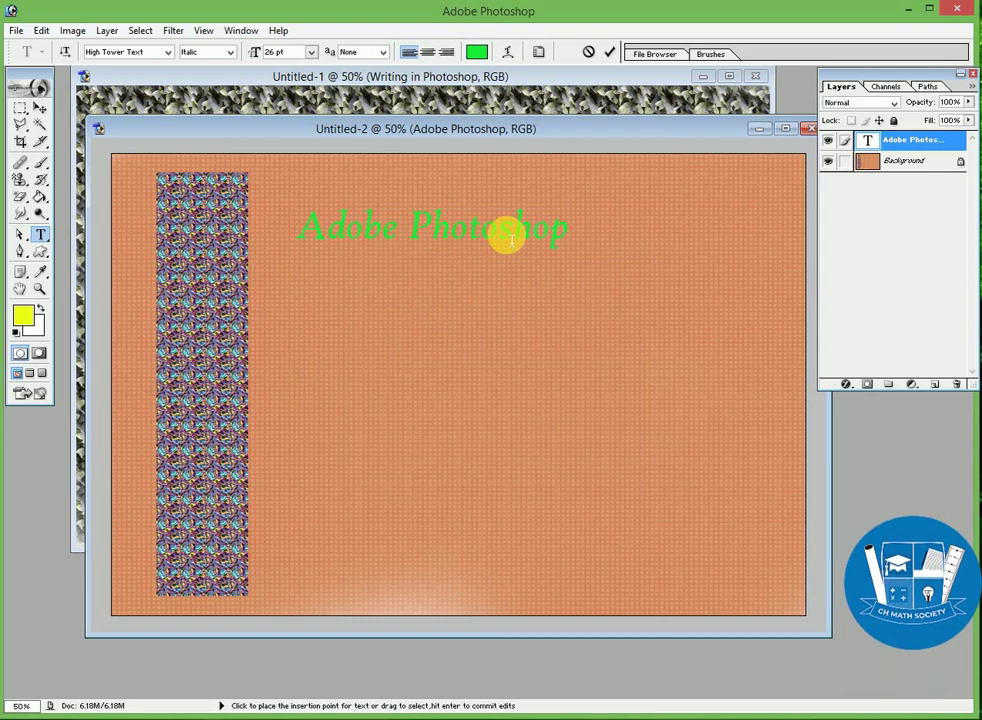
key(ctrl+a)
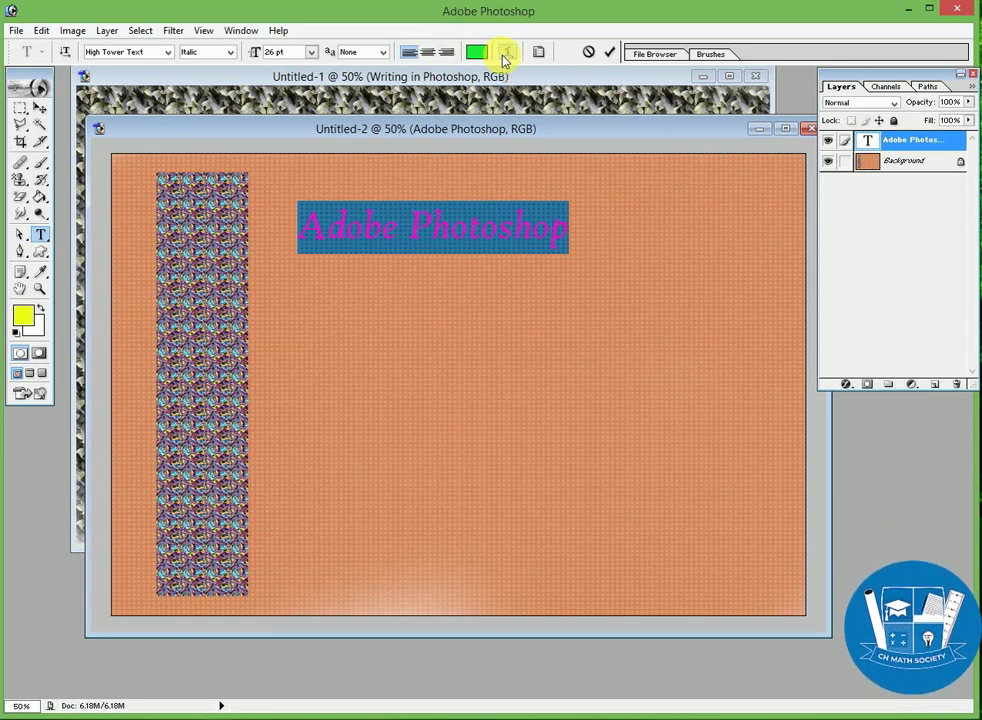
Warp the green 'Adobe Photoshop' heading with the Arc style at +50 bend and commit it.
click(505, 60)
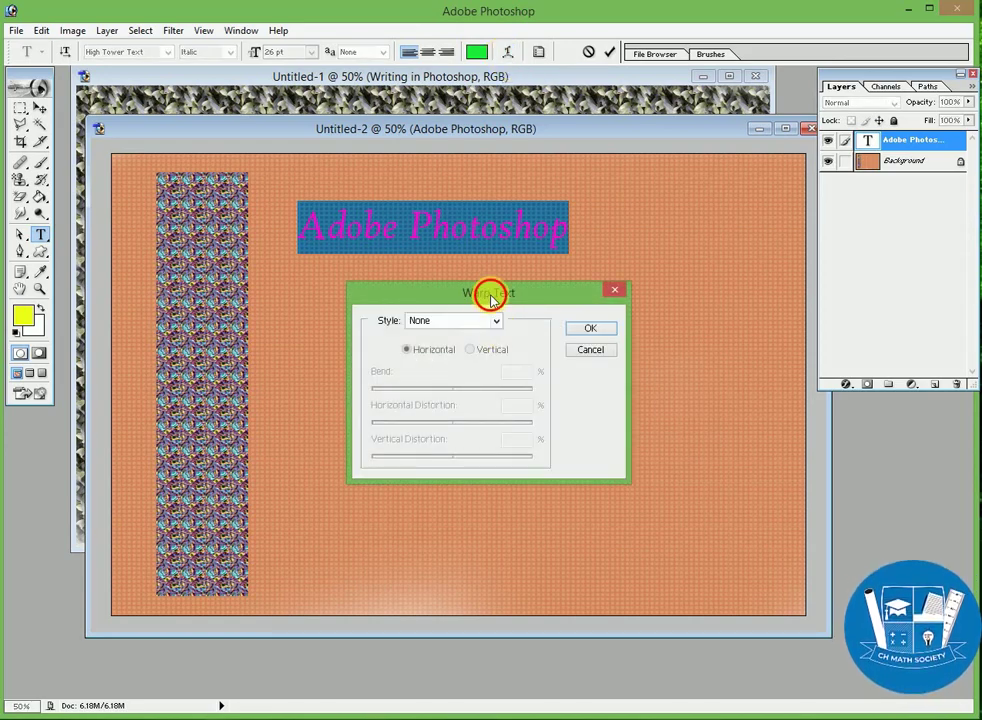
mouse_move(489, 287)
mouse_down()
mouse_move(872, 287)
mouse_move(762, 412)
mouse_up()
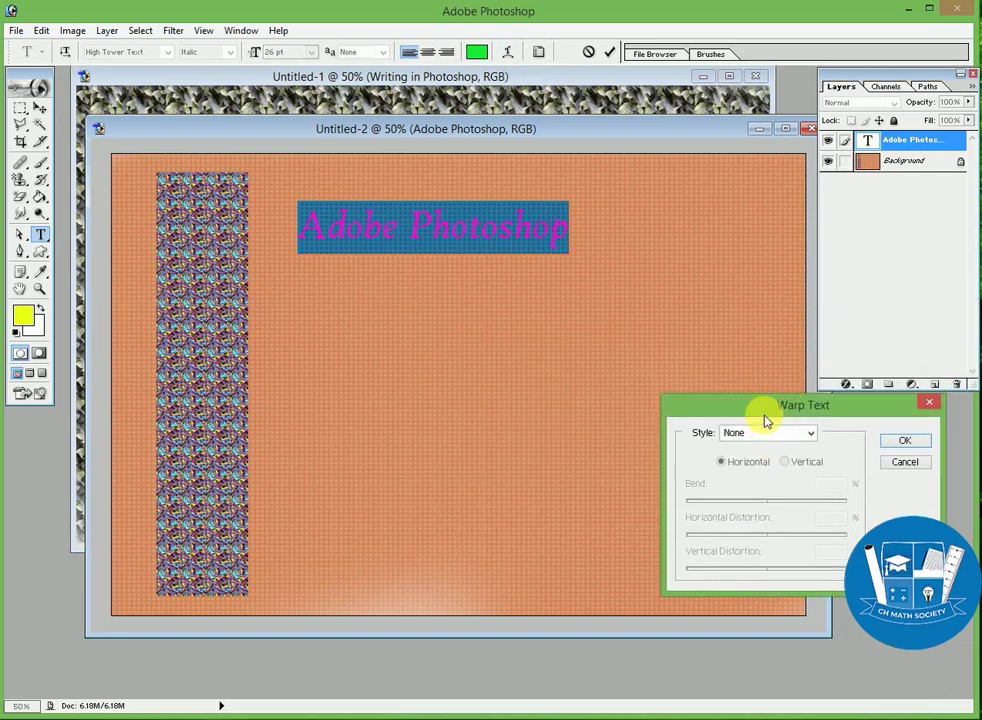
click(769, 438)
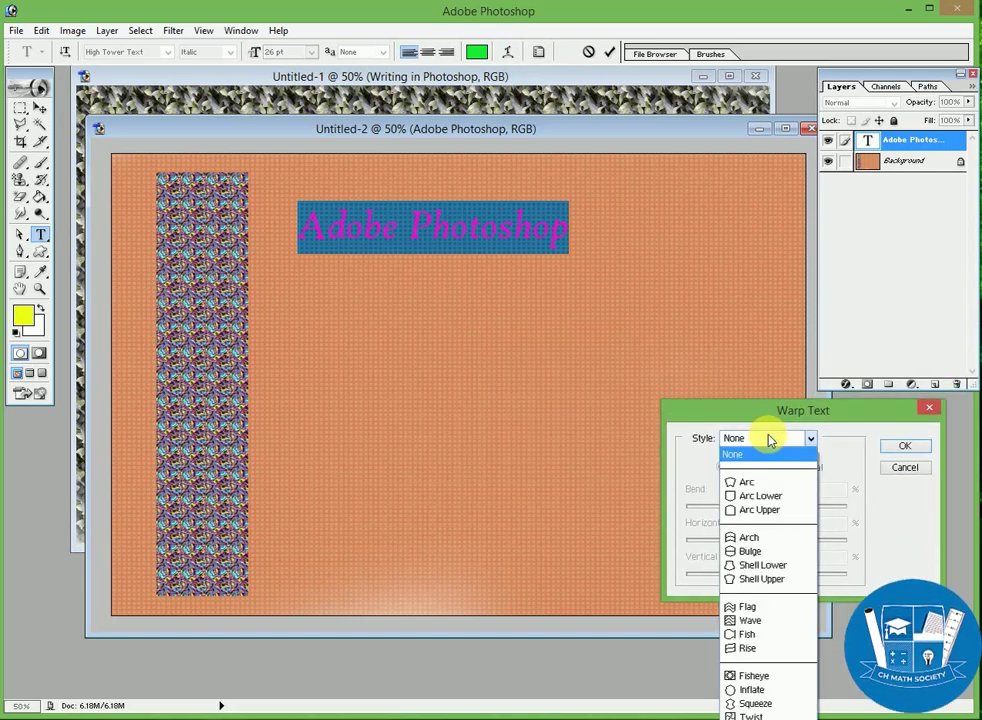
click(767, 386)
drag(762, 416, 758, 361)
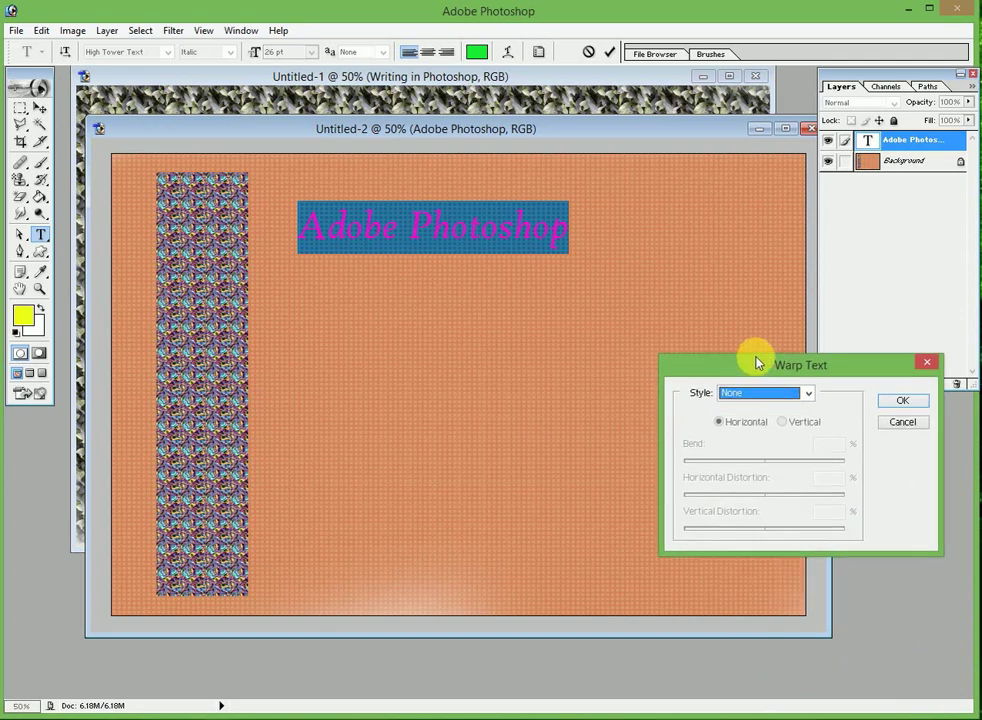
click(760, 384)
click(749, 428)
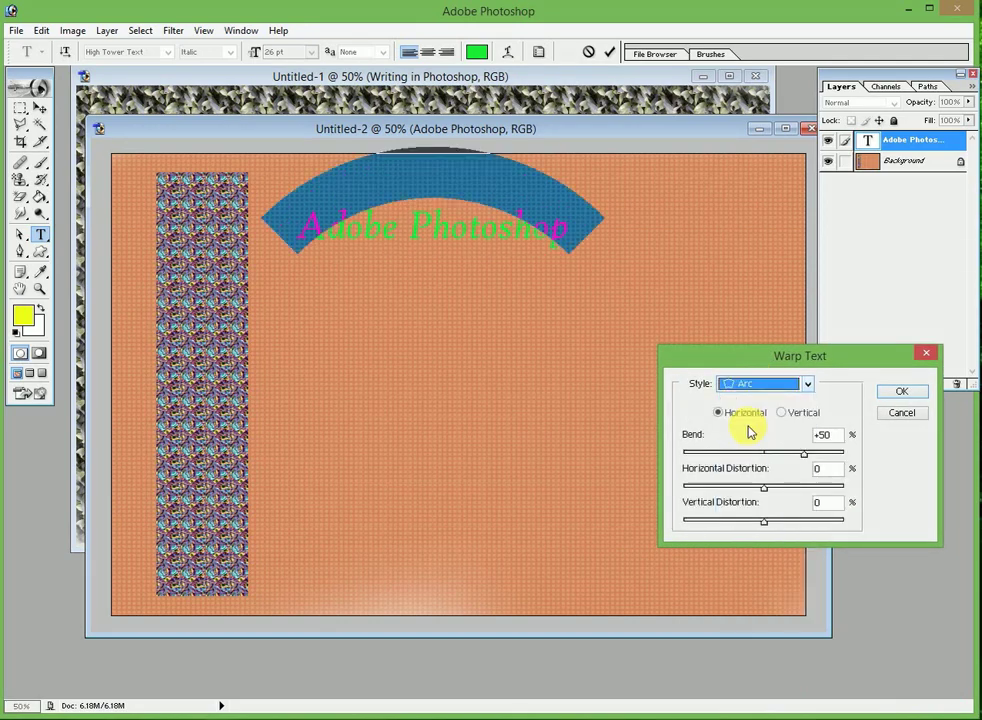
click(897, 392)
click(40, 107)
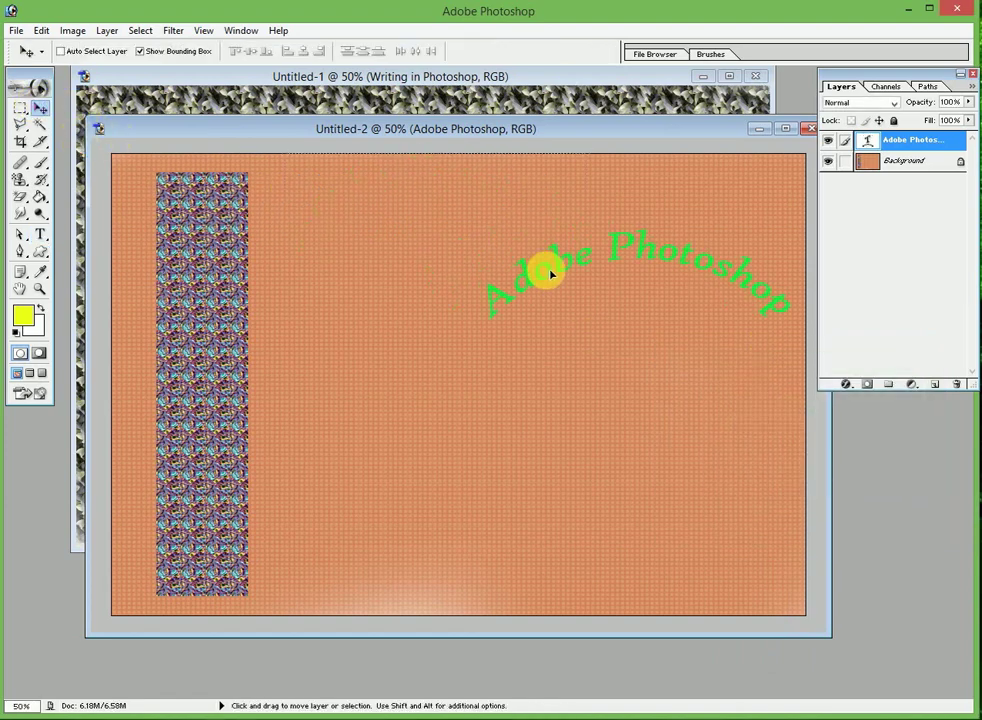
Nudge the arched title up-left and add 'Lecture 12' text mid-canvas.
drag(542, 286, 537, 280)
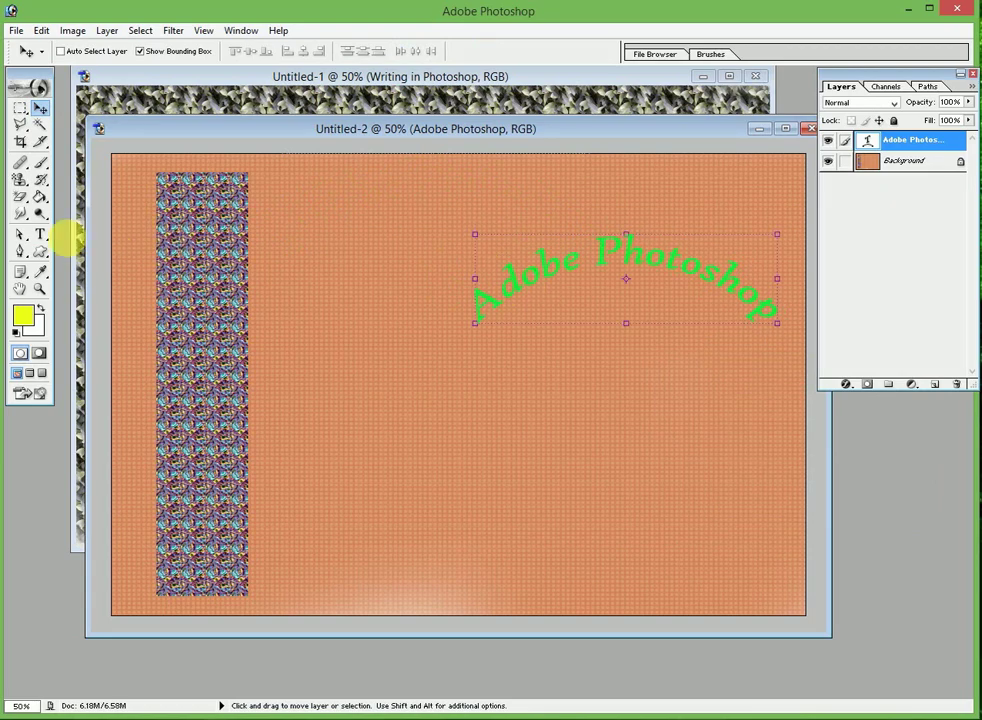
click(40, 234)
click(341, 388)
text(t)
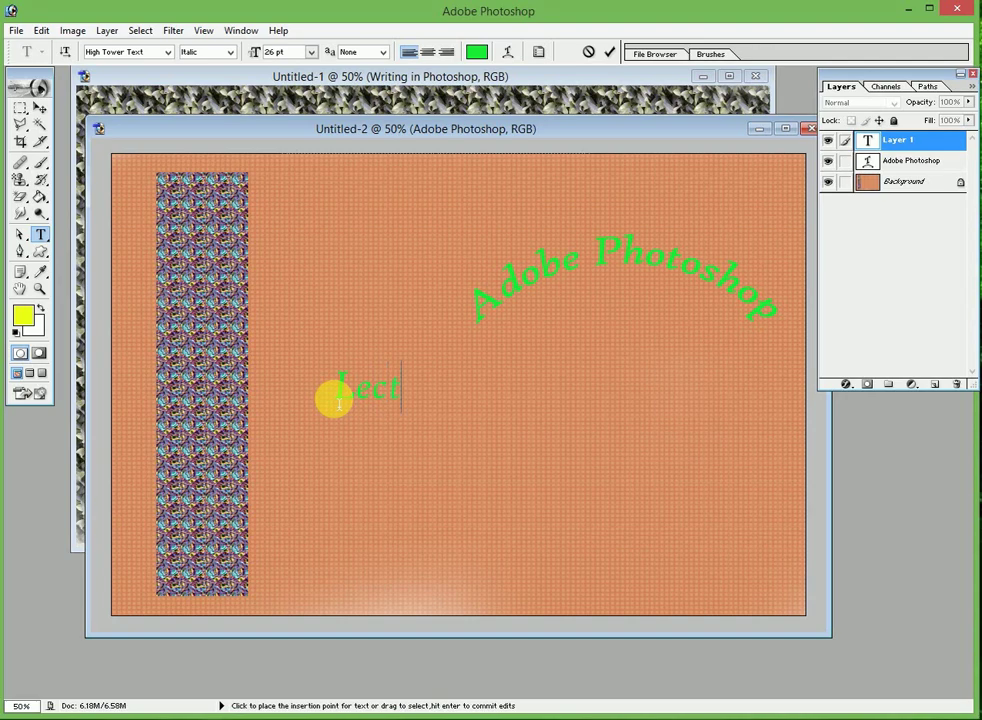
text(ure 12)
key(ctrl+a)
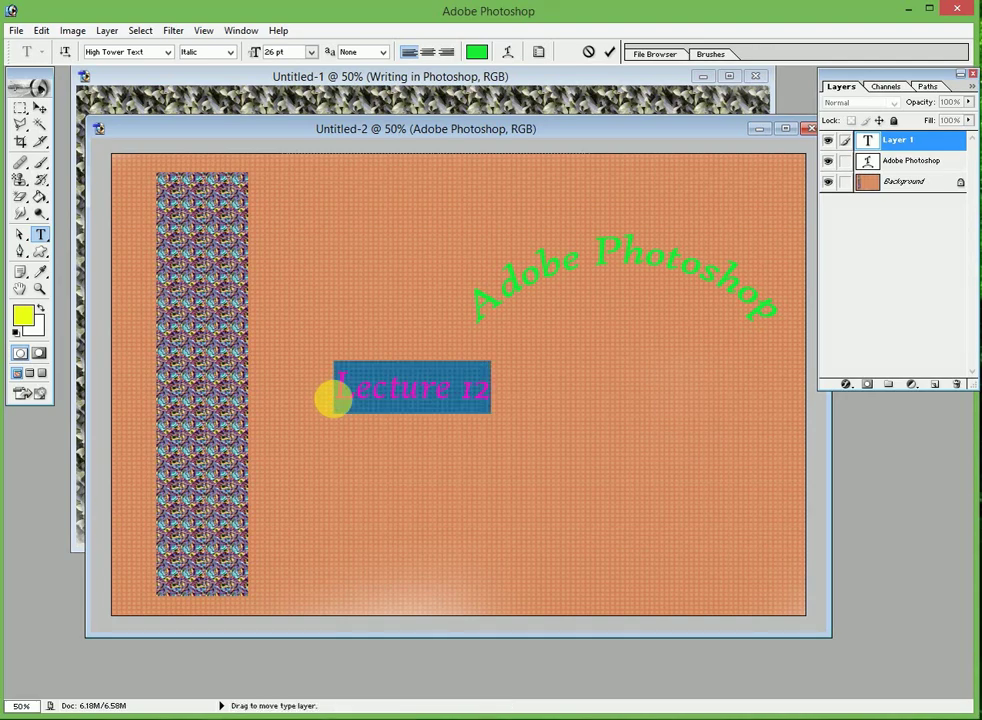
click(40, 109)
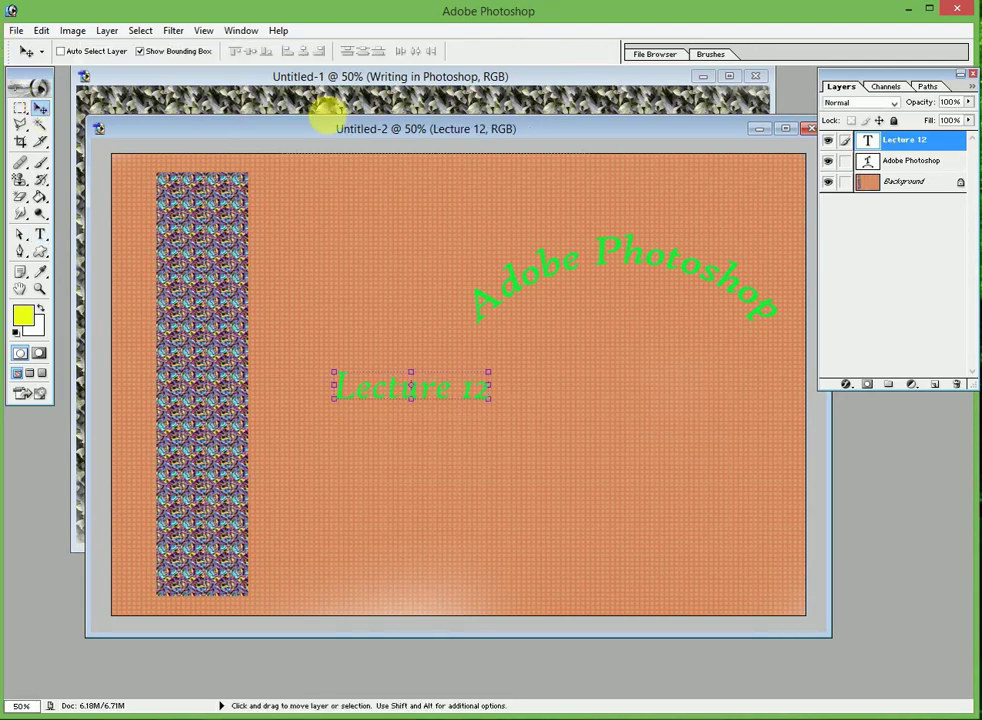
Reselect the Lecture 12 layer and select all of its text for editing.
click(920, 142)
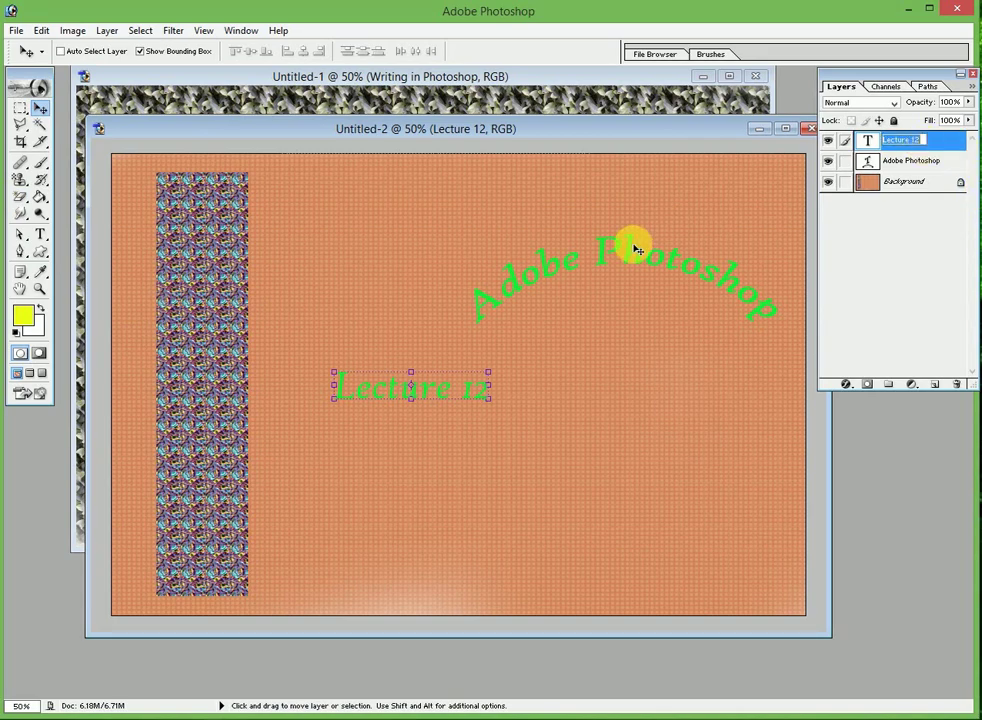
click(40, 234)
click(432, 395)
key(ctrl+a)
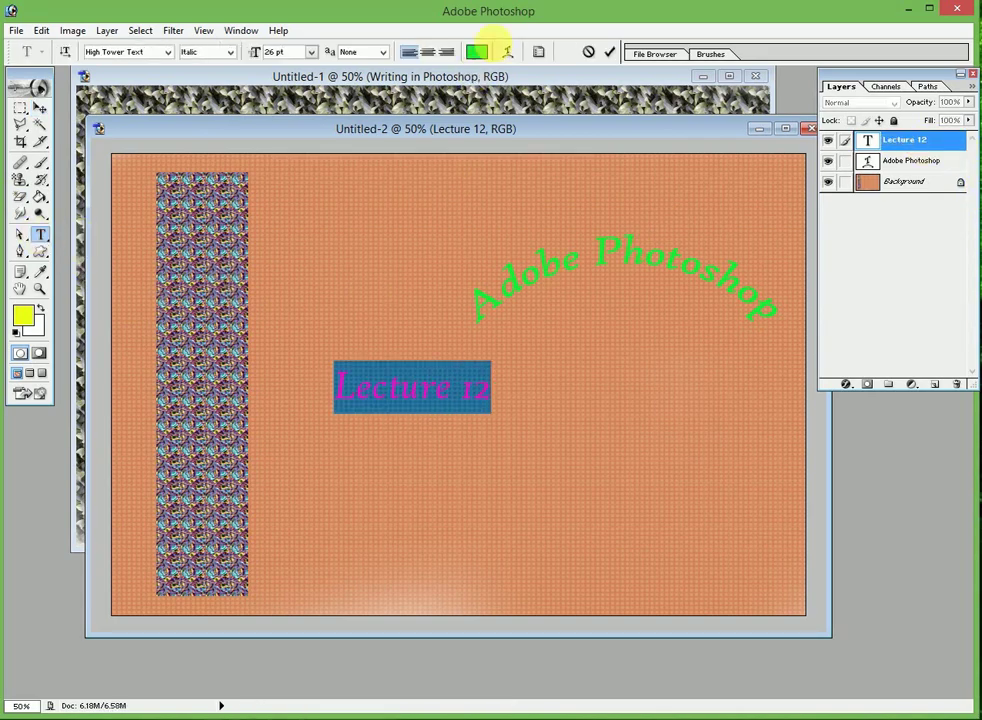
Give 'Lecture 12' a Wave warp: Bend -72, Horizontal +14, Vertical -22.
click(508, 53)
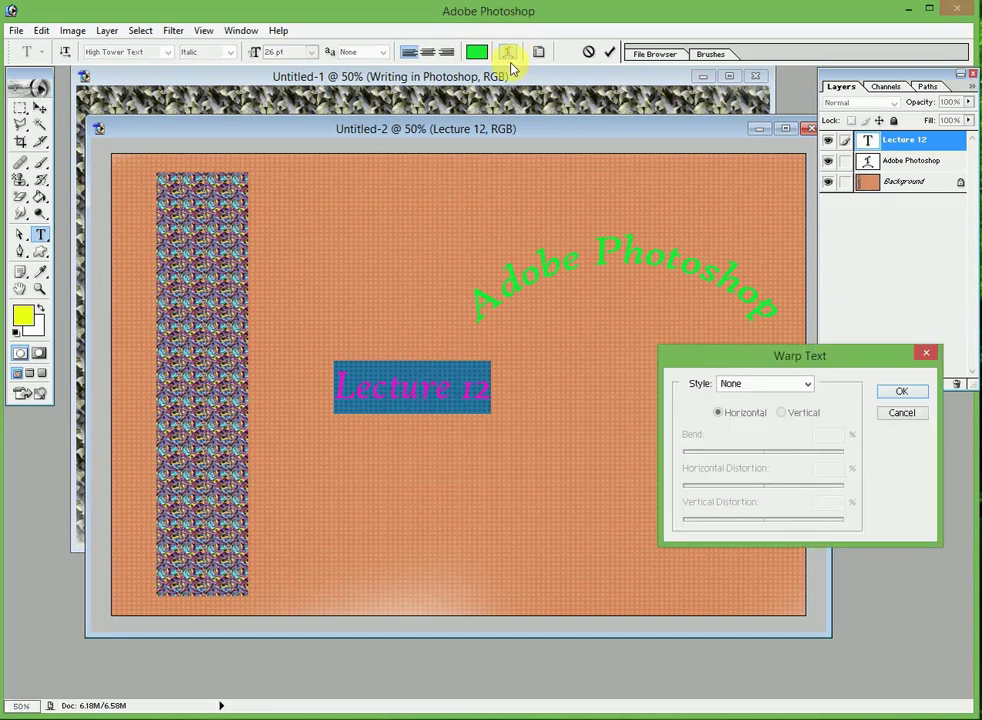
click(765, 383)
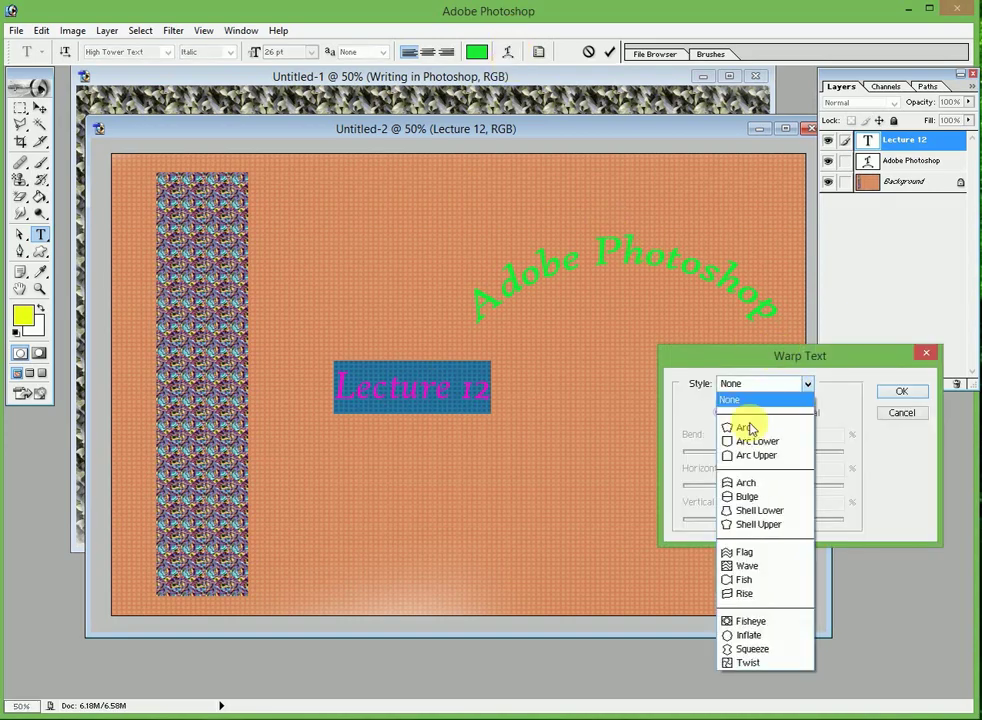
click(758, 566)
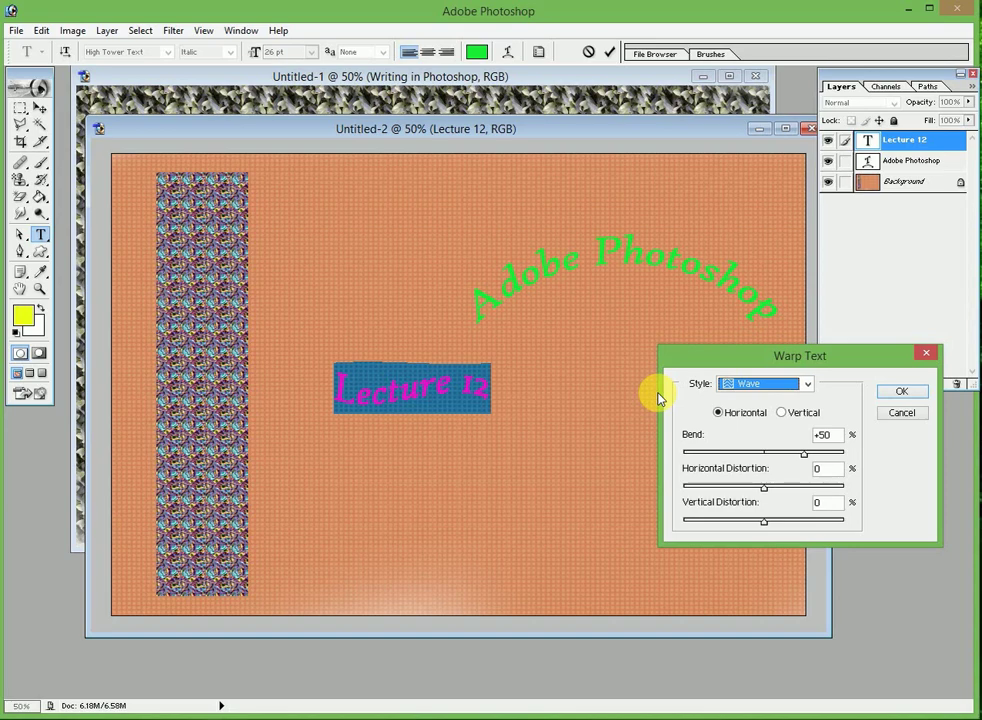
mouse_move(806, 455)
mouse_down()
mouse_move(828, 458)
mouse_move(706, 455)
mouse_up()
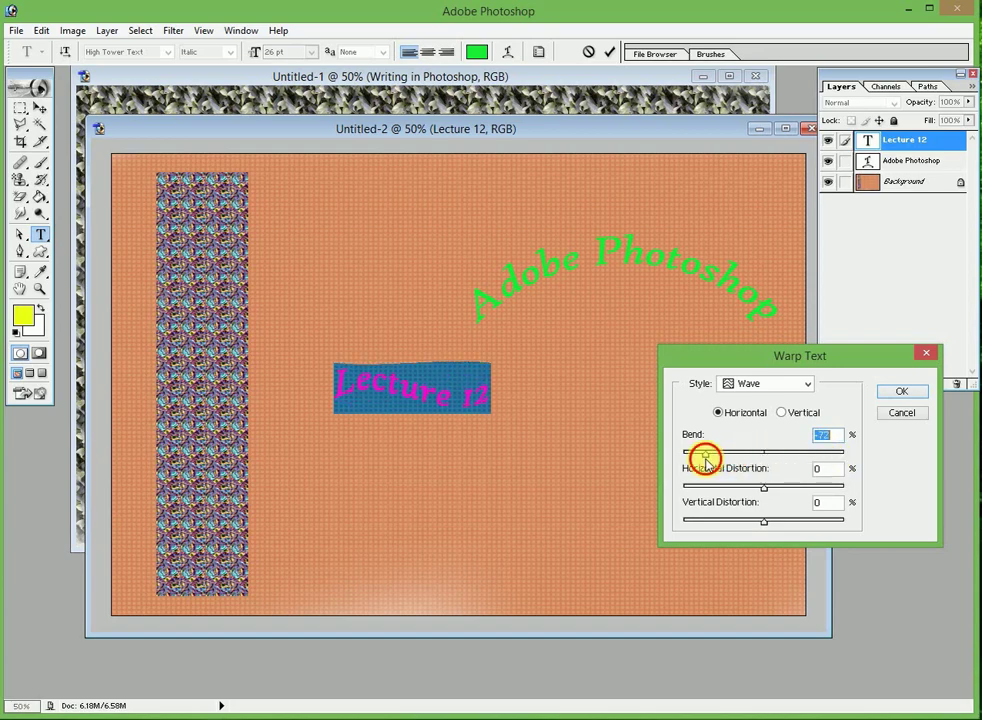
drag(766, 488, 787, 487)
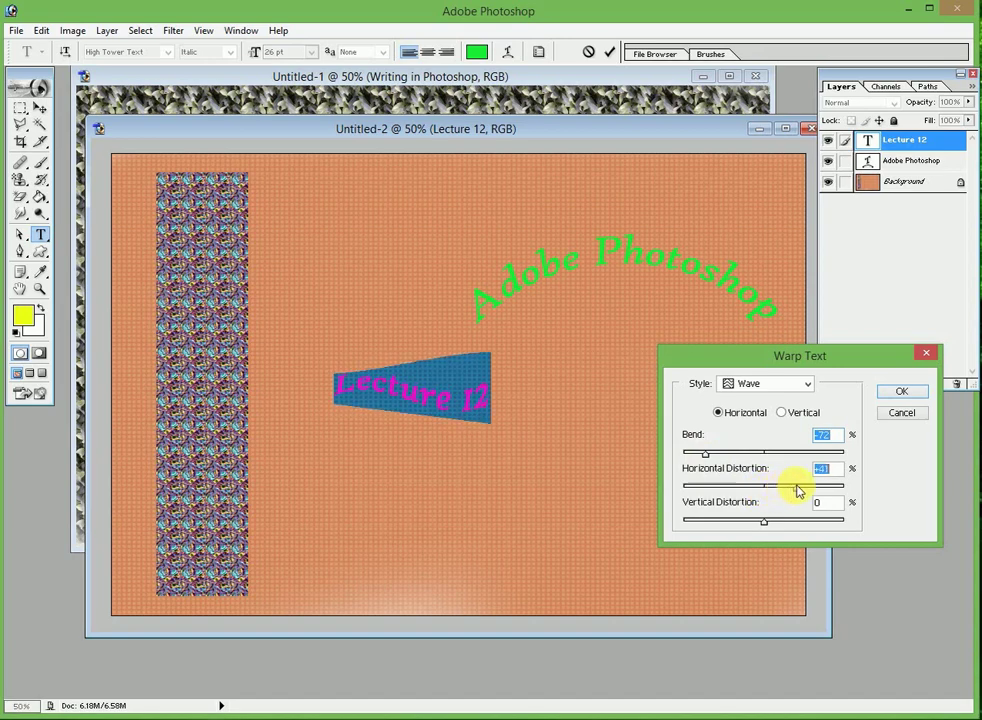
mouse_move(776, 488)
mouse_down()
mouse_move(733, 492)
mouse_move(793, 527)
mouse_move(746, 527)
mouse_move(767, 487)
mouse_move(775, 490)
mouse_up()
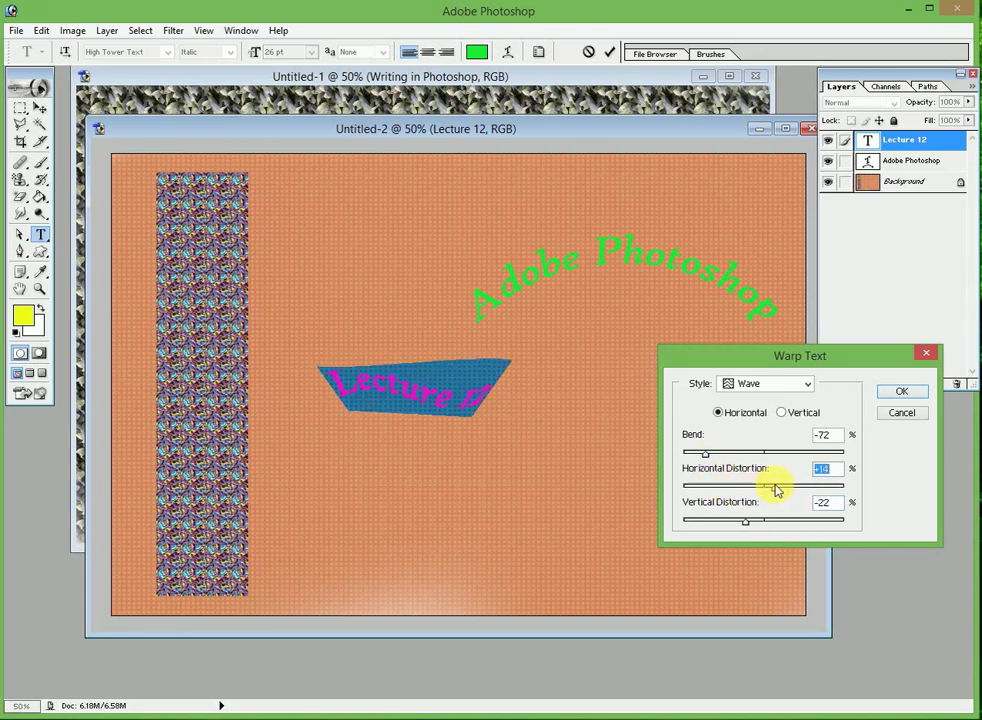
click(889, 393)
click(455, 395)
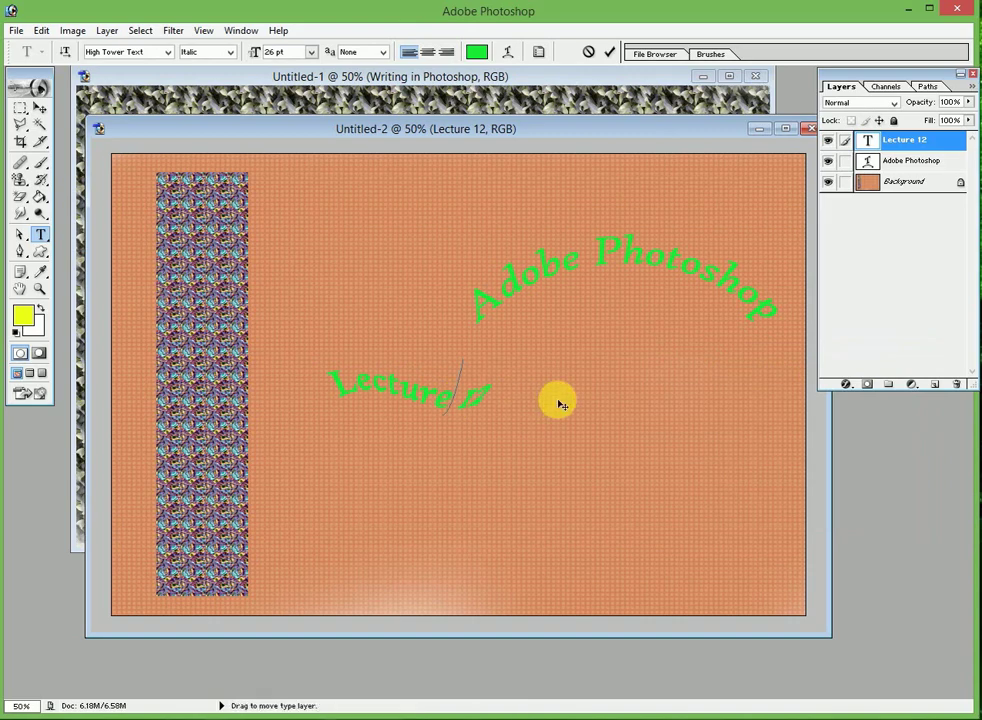
Commit the wave-warped Lecture 12 text by switching to the Move tool.
click(40, 107)
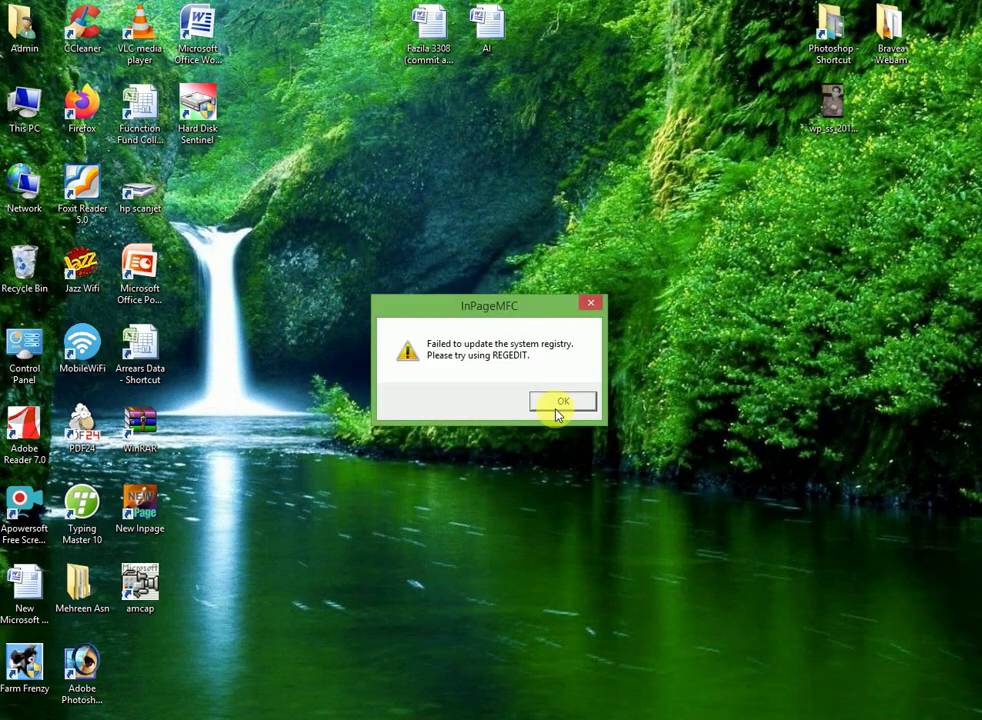
Create a new A4 document and type ایڈوب فوٹوشاپ, enlarging the first word to 78pt.
click(556, 409)
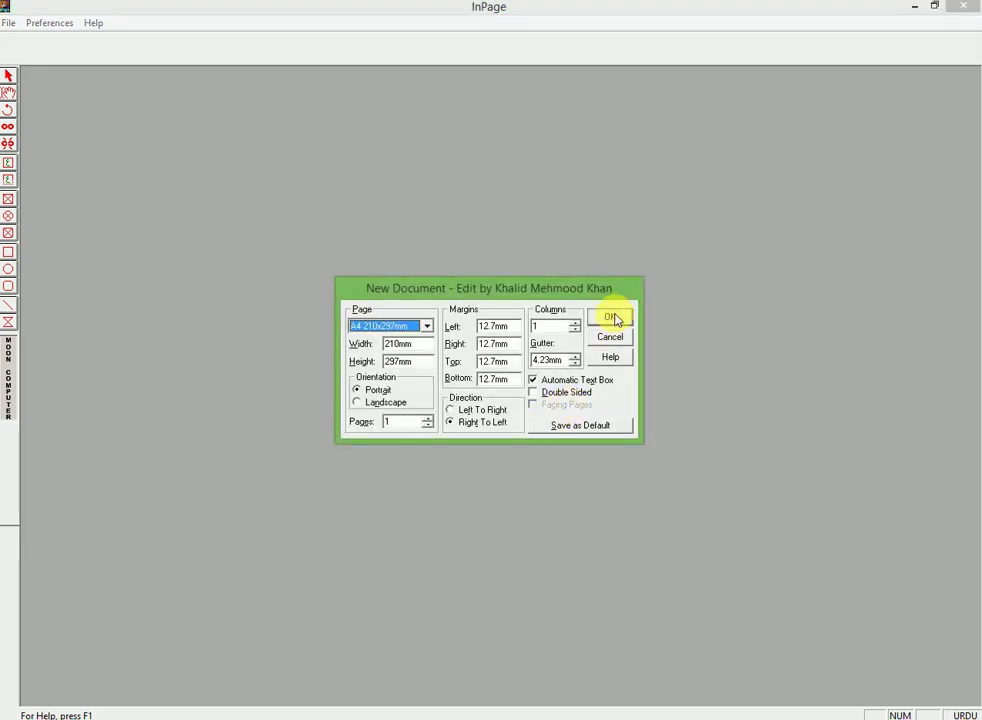
click(620, 316)
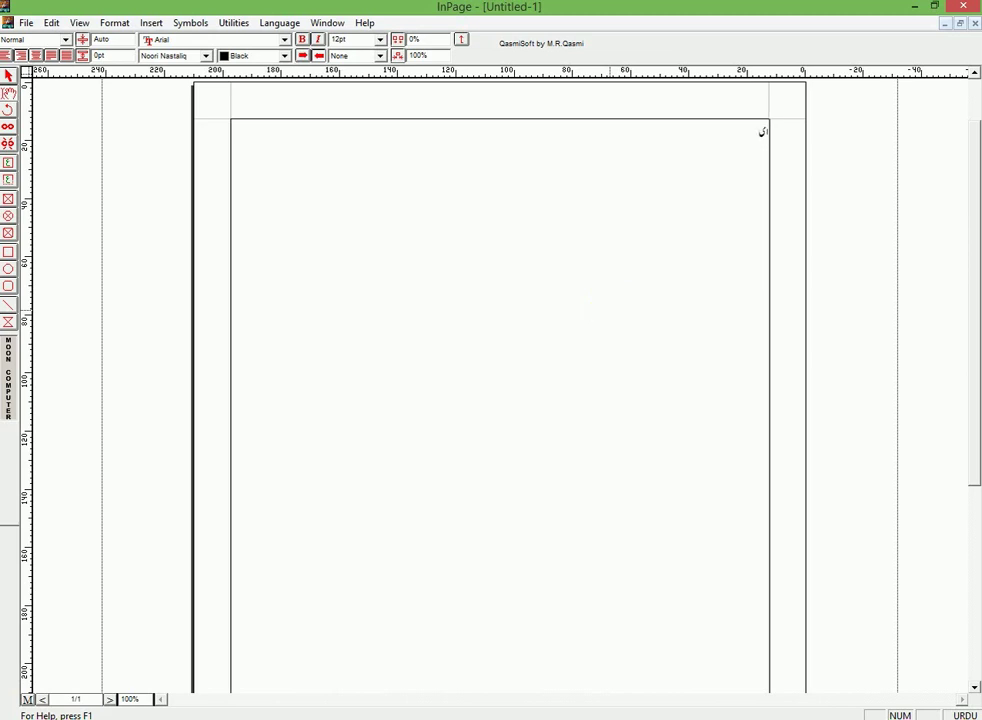
text(ادیب)
key(ctrl+a)
key(ctrl+])
key(ctrl+])
key(ctrl+])
key(End)
text(فو)
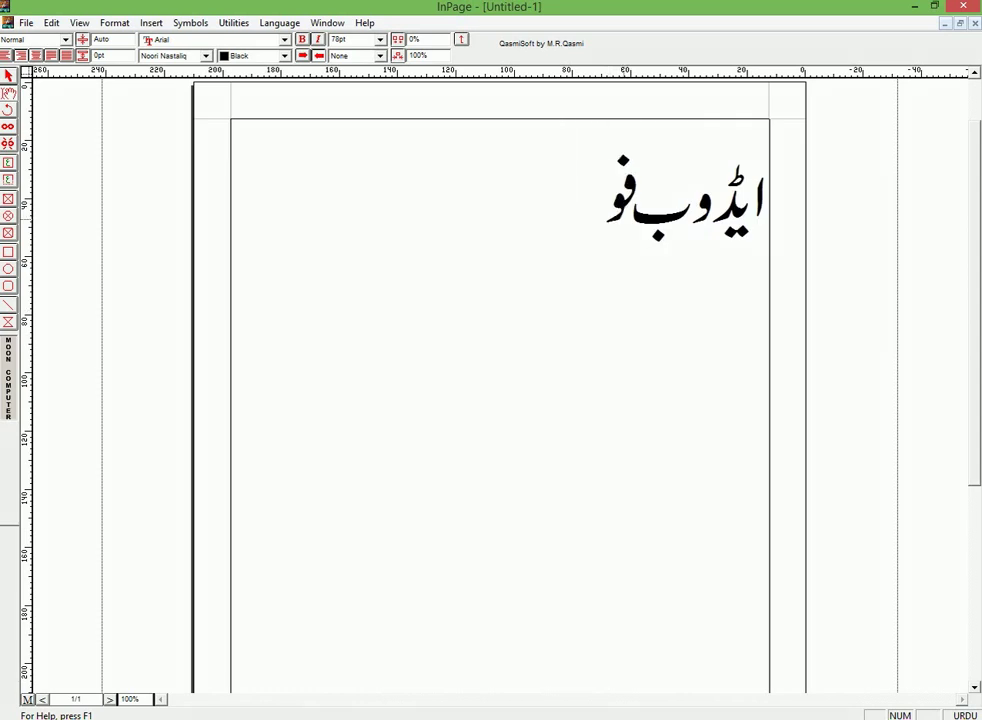
text(ٹوشاپ)
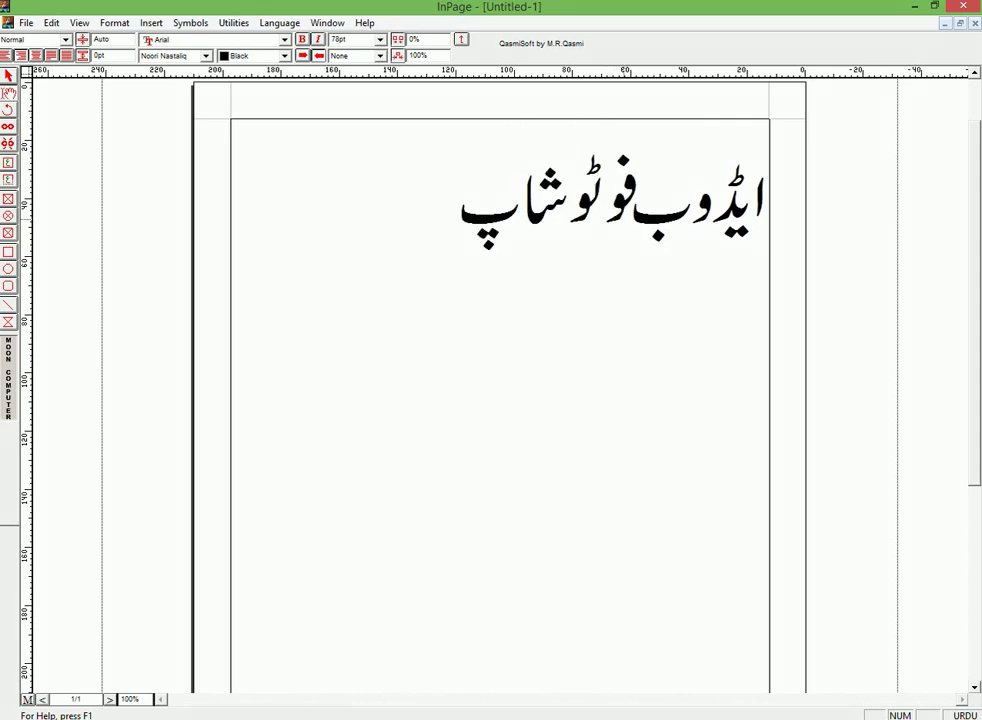
Select the whole Urdu heading ایڈوب فوٹوشاپ and set its text colour to Magenta.
drag(425, 212, 663, 222)
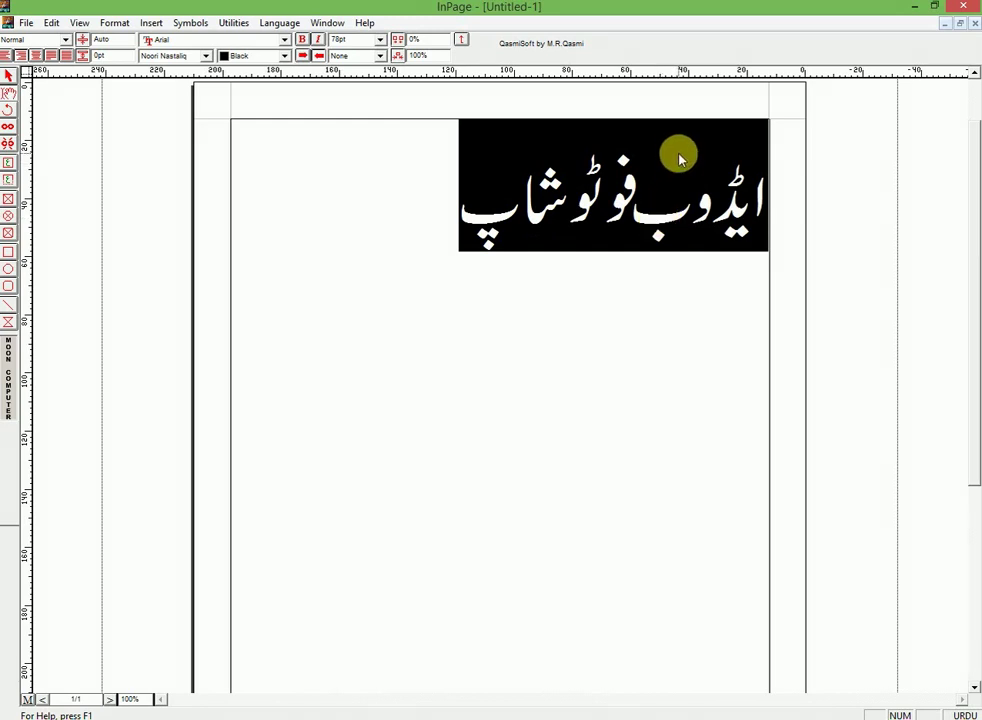
click(255, 57)
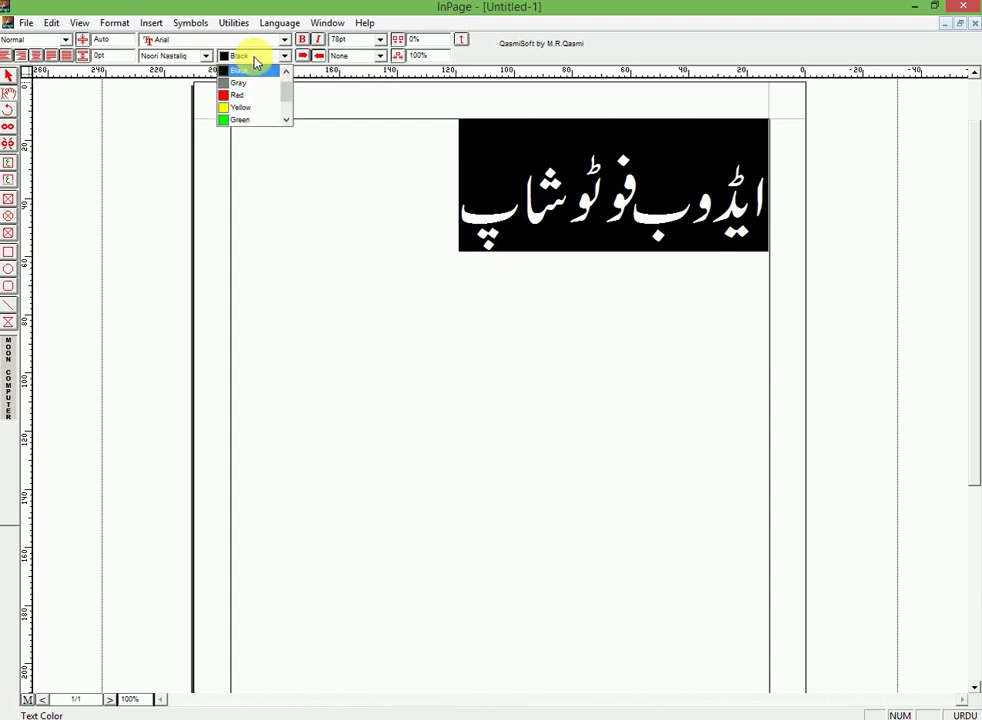
click(286, 120)
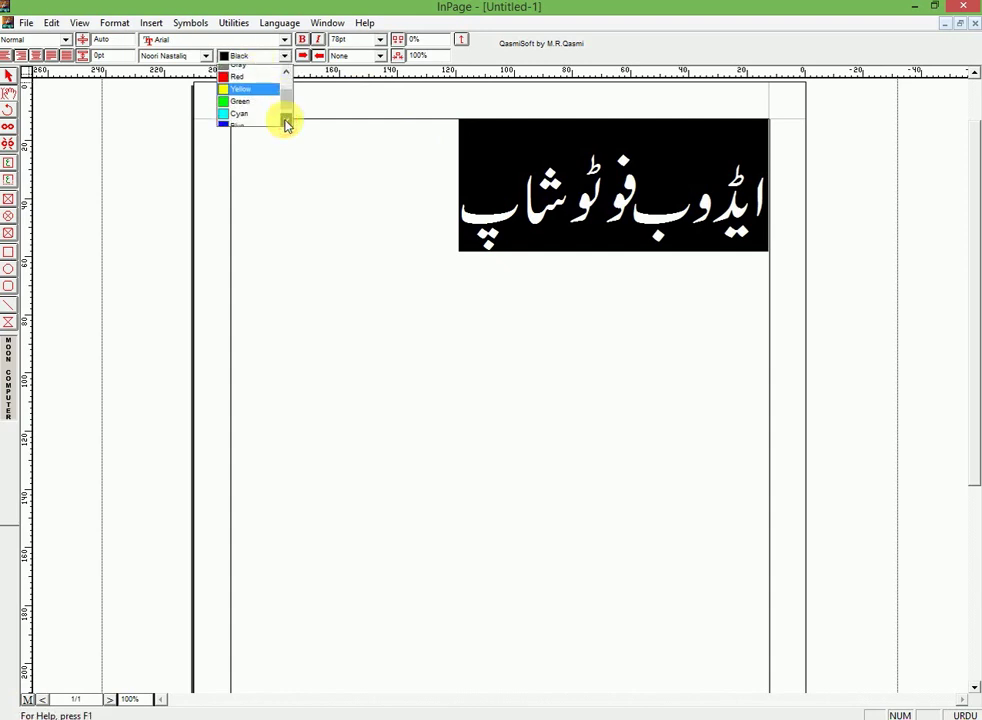
click(286, 122)
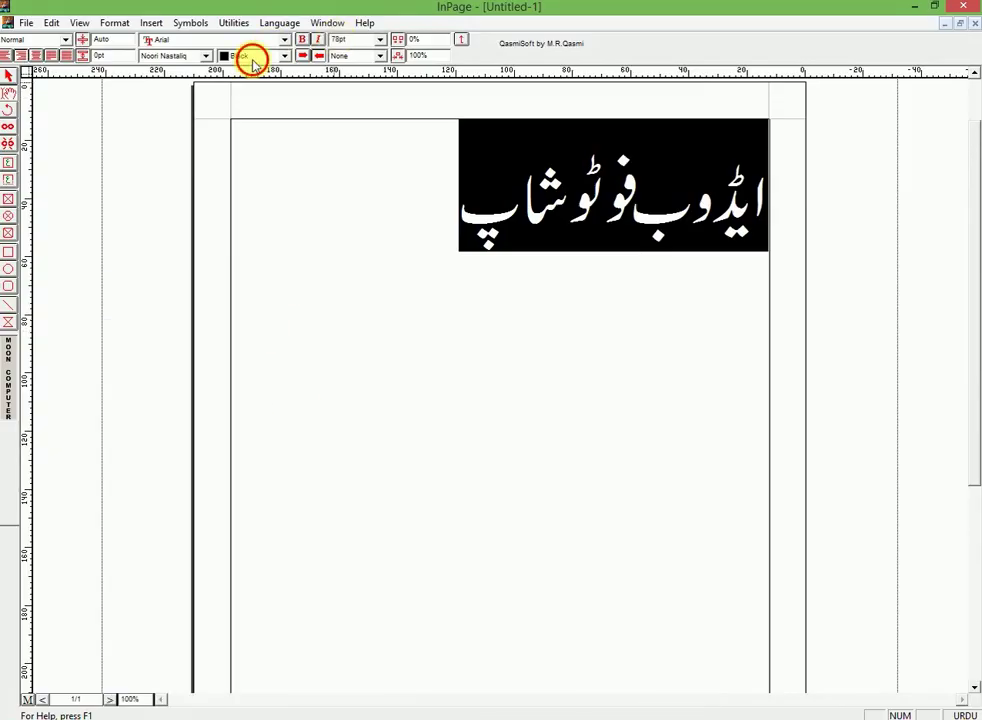
click(252, 56)
scroll(289, 122, down, 1)
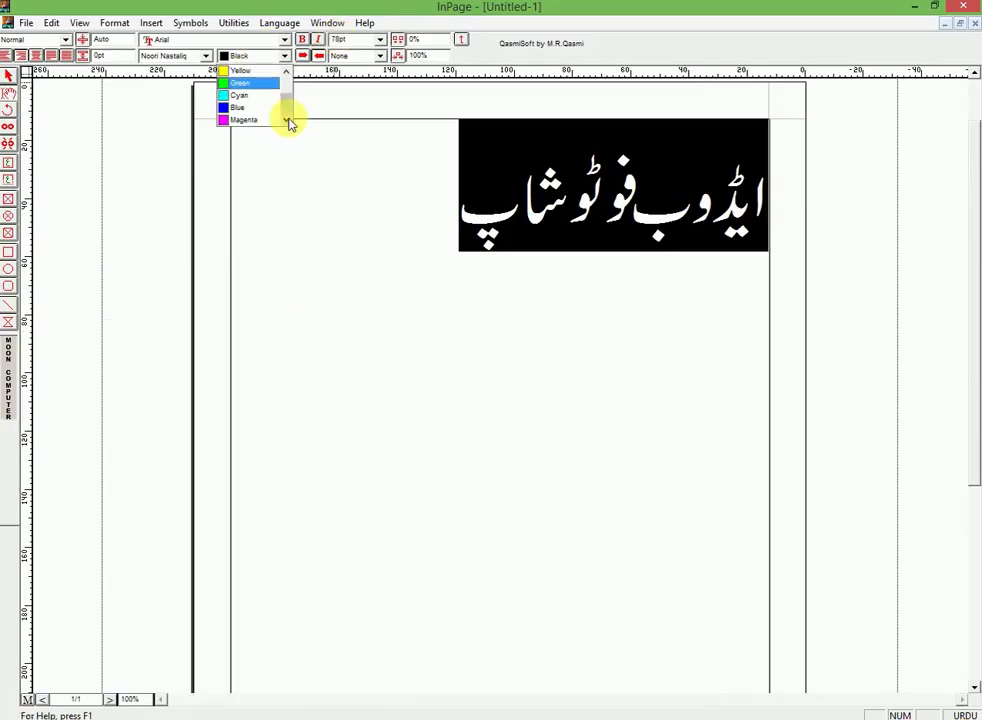
click(244, 120)
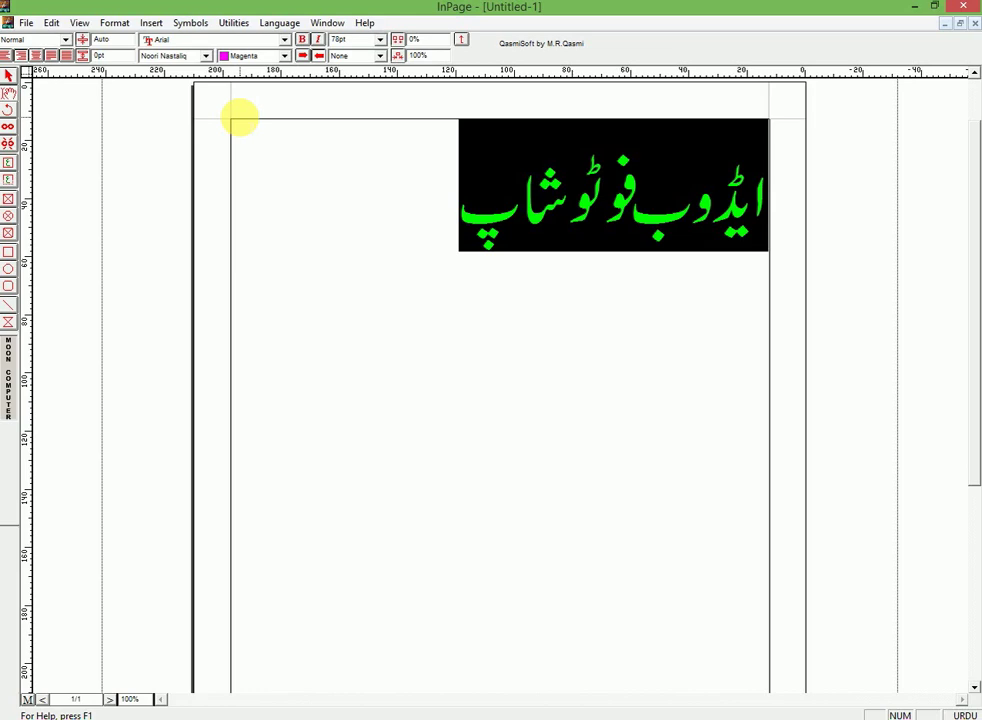
Open Export As Picture from the File menu and browse for a save location.
click(24, 23)
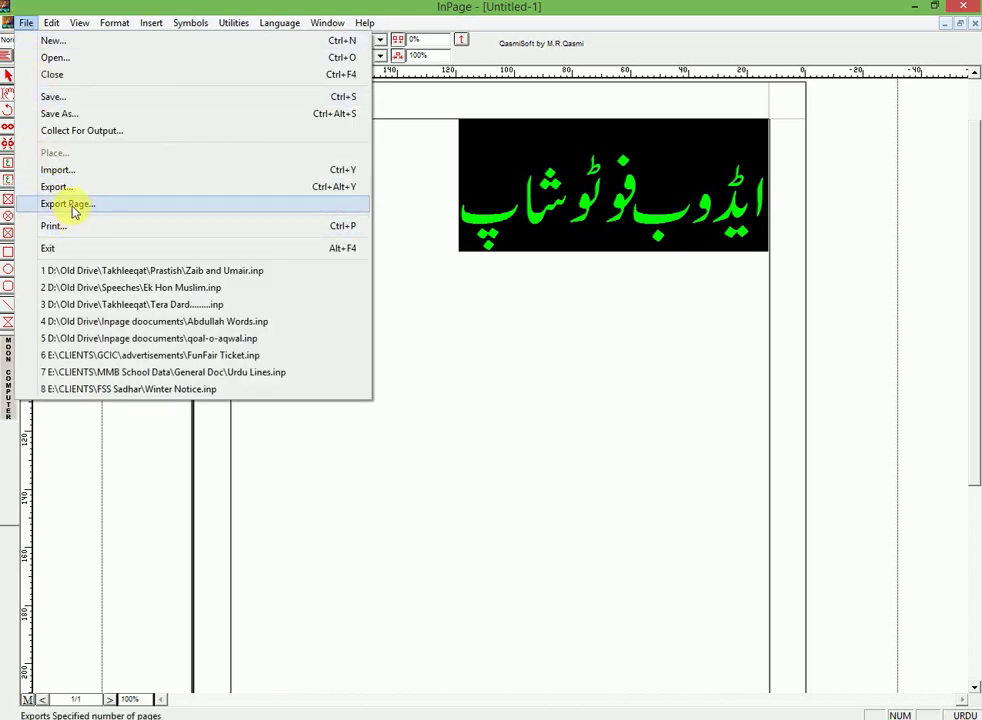
click(70, 205)
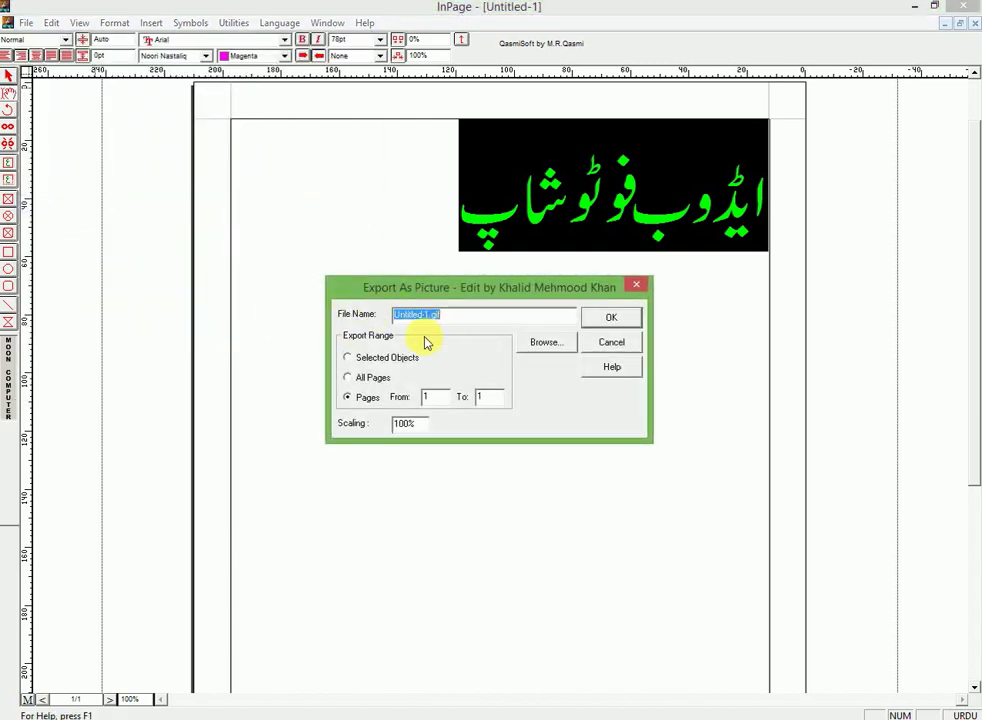
text(Urdu)
click(536, 343)
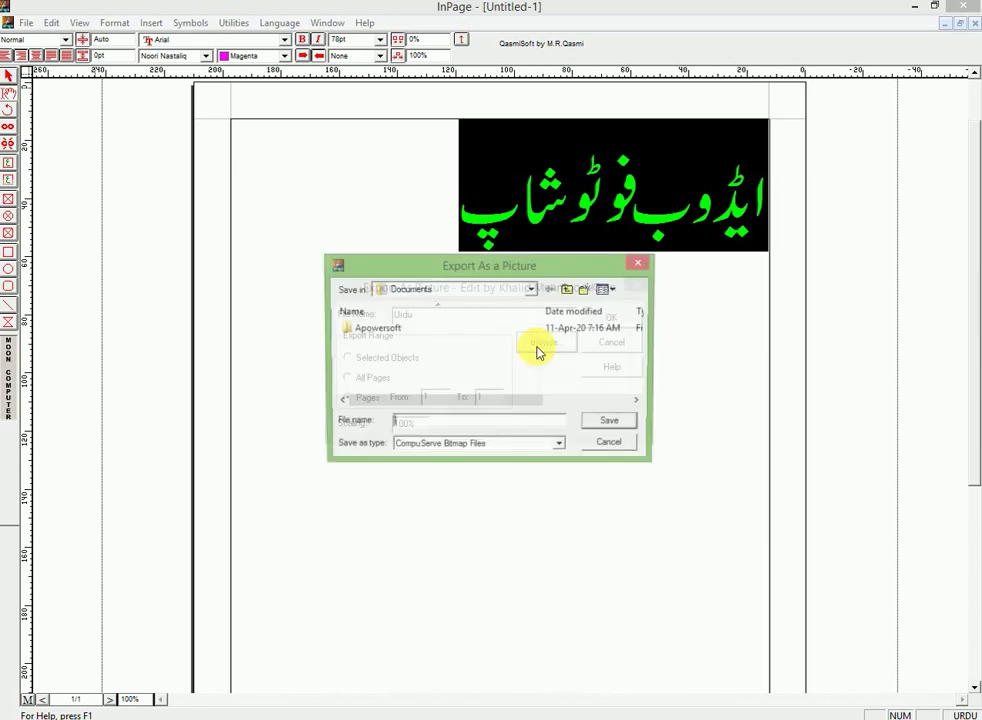
click(412, 448)
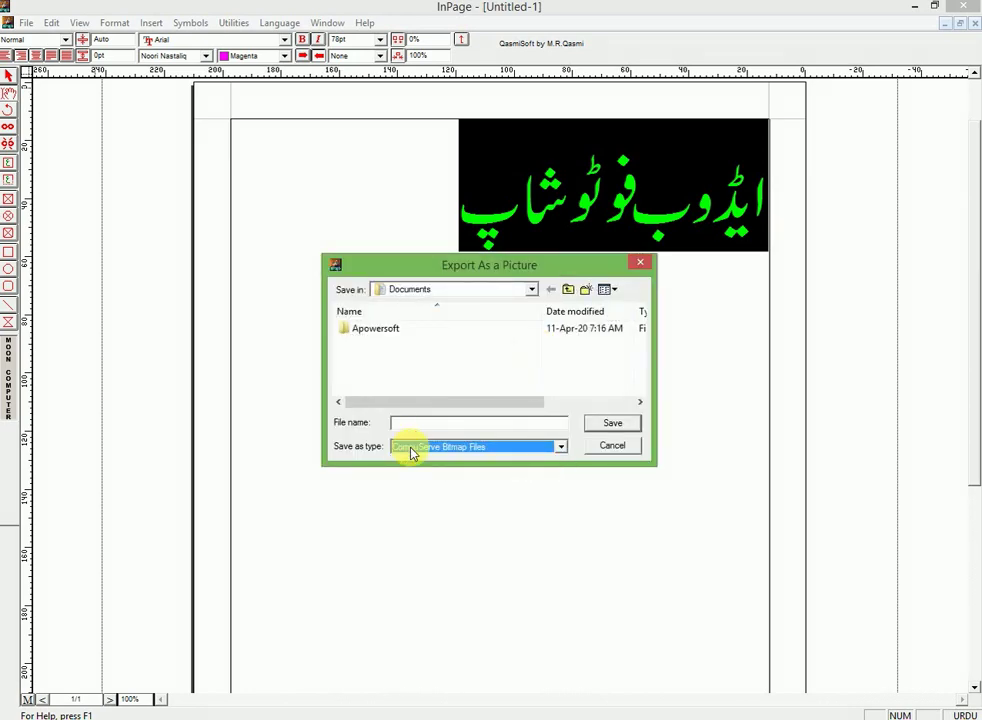
click(395, 423)
Save the export as Urdu in Encapsulated PostScript Files format and finish exporting.
text(Urdu)
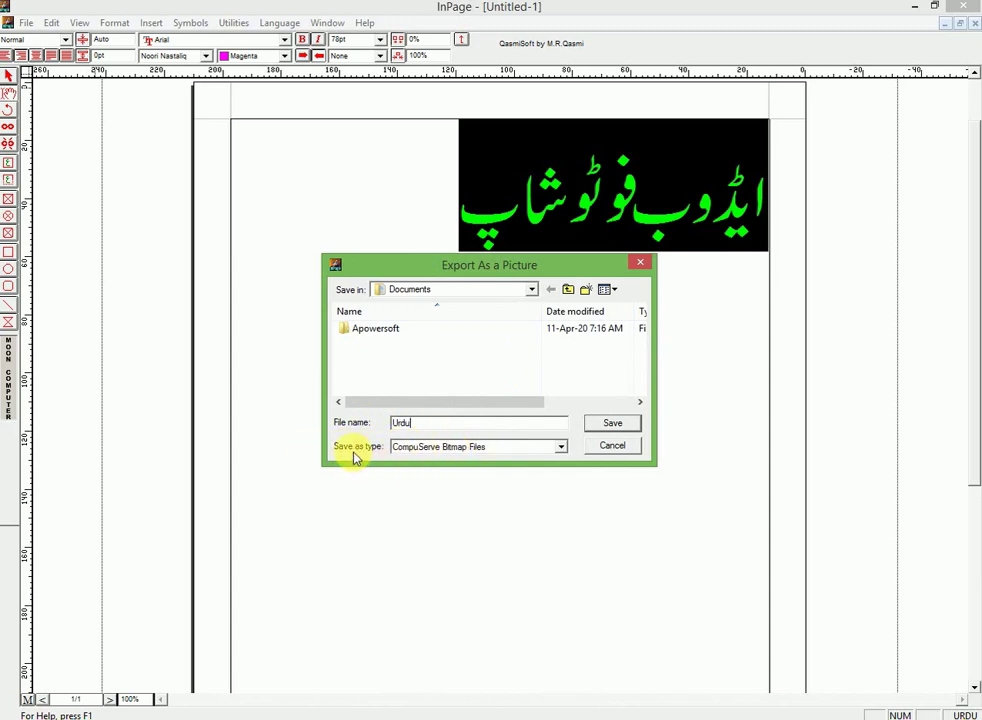
click(497, 451)
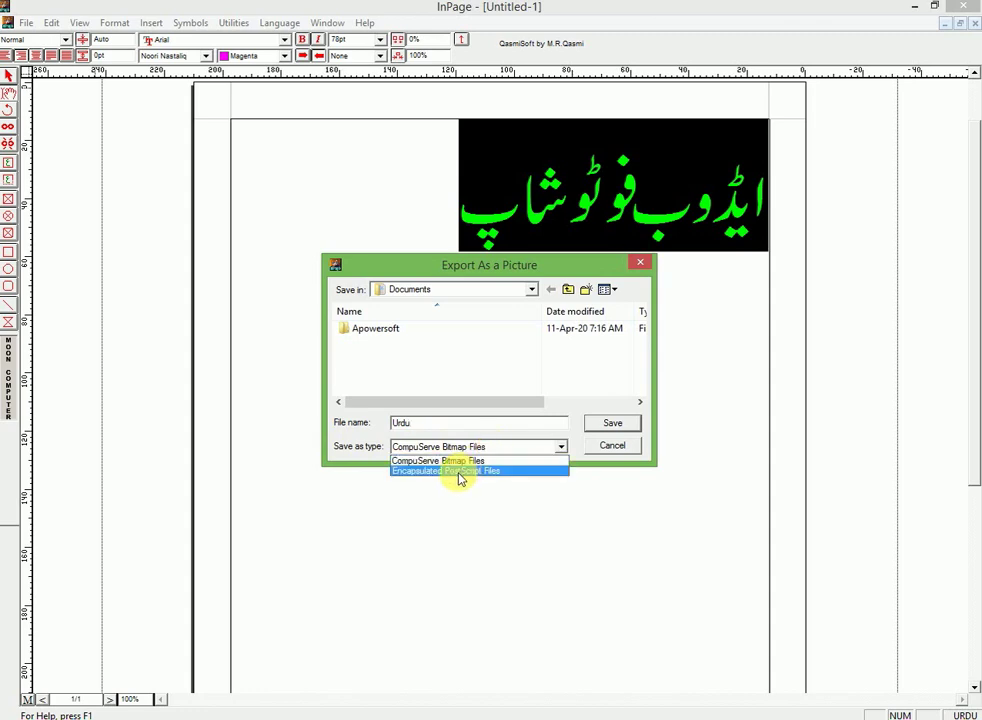
click(481, 471)
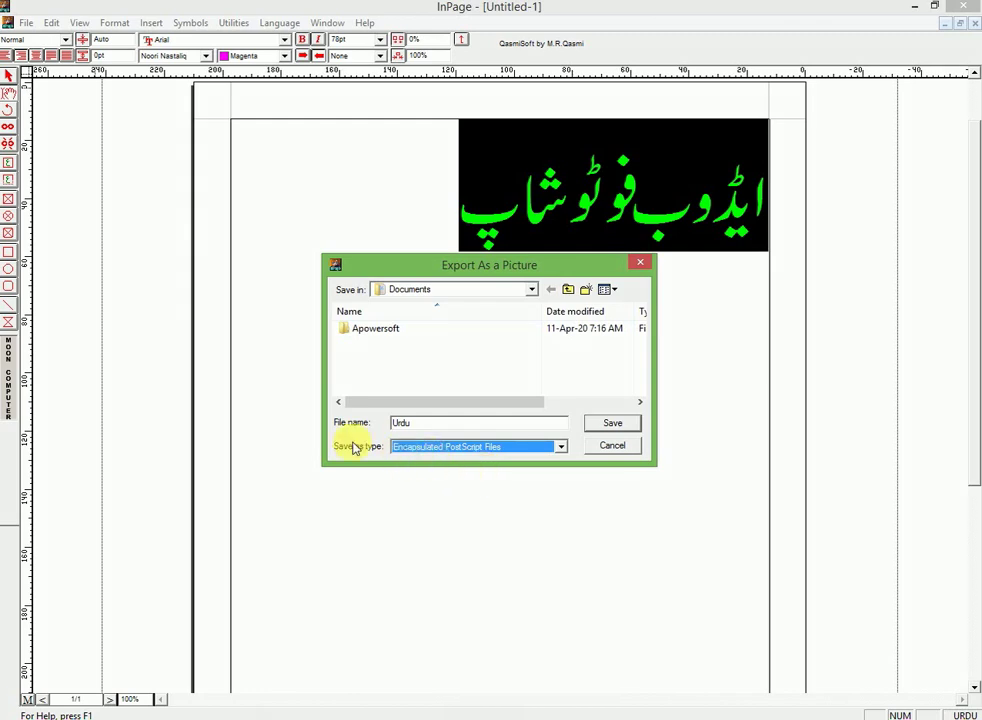
click(476, 447)
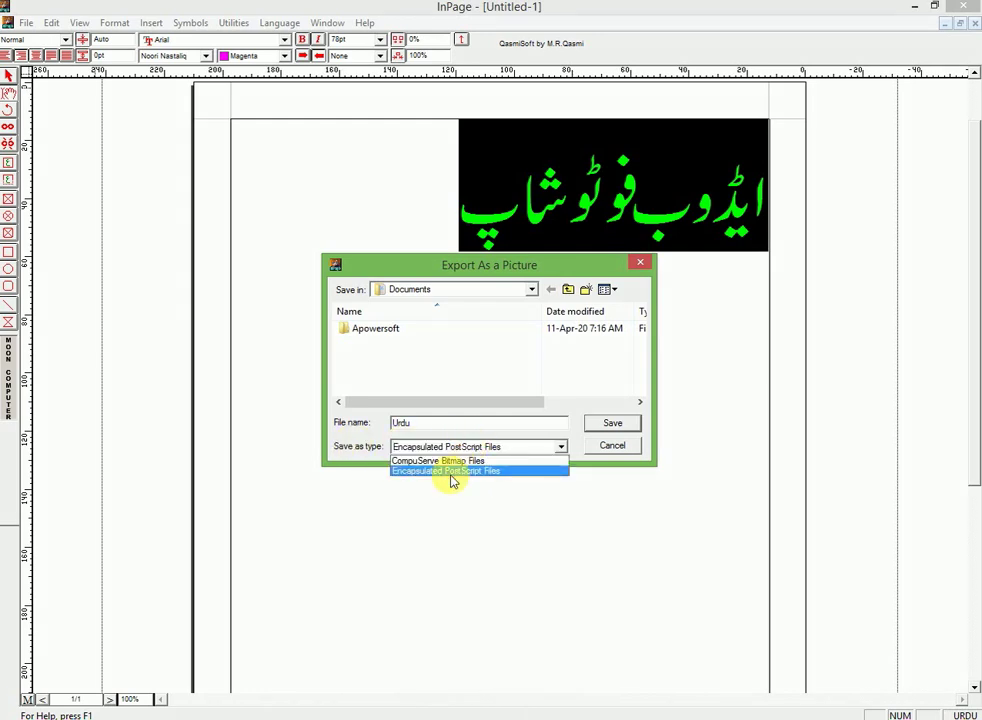
click(448, 472)
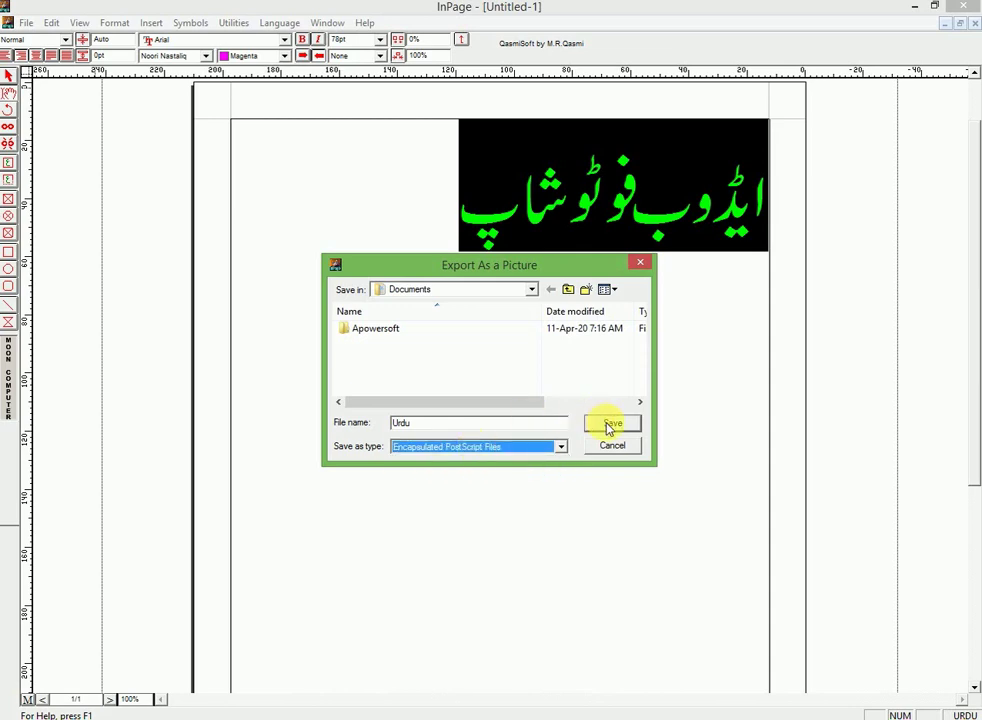
click(609, 425)
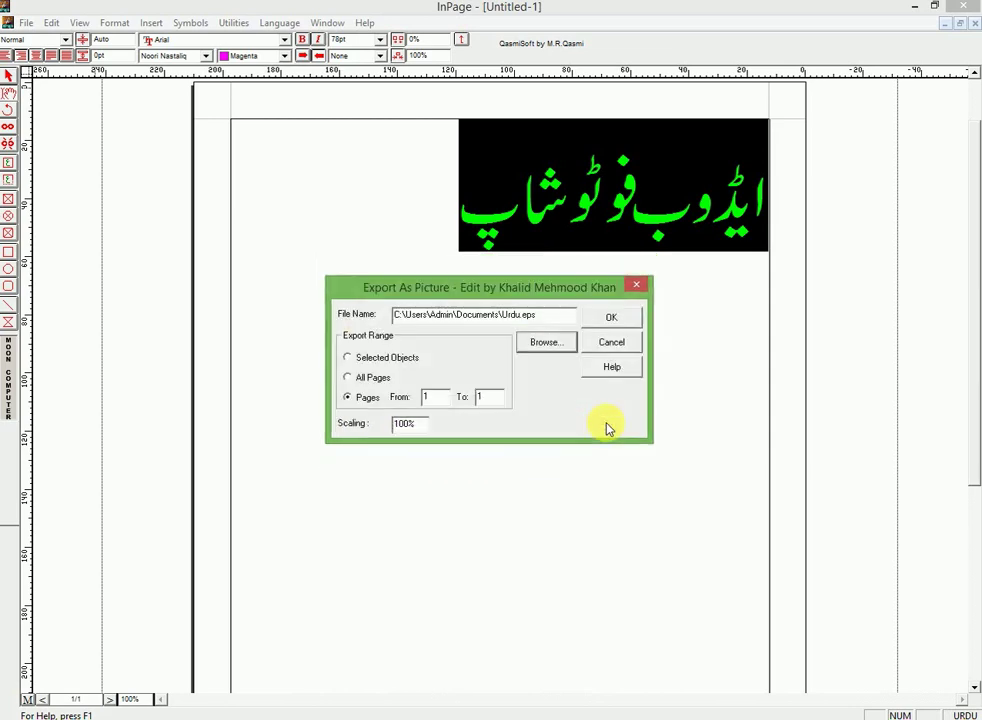
click(596, 322)
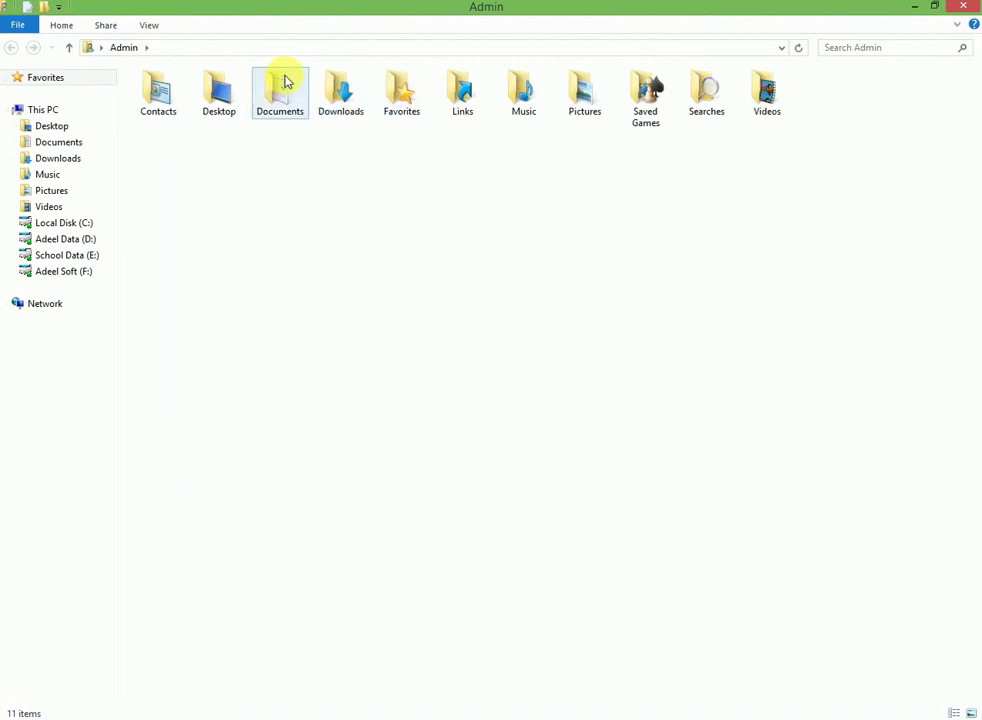
Open Urdu.eps from Documents in Adobe Photoshop without making it the default EPS app.
double_click(280, 83)
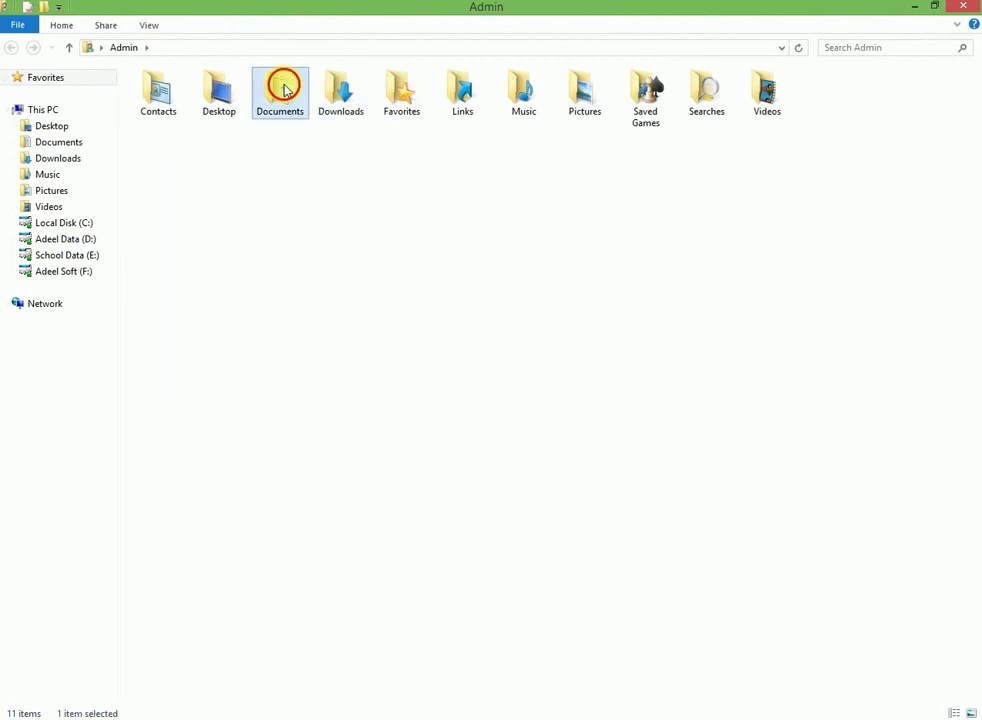
click(182, 114)
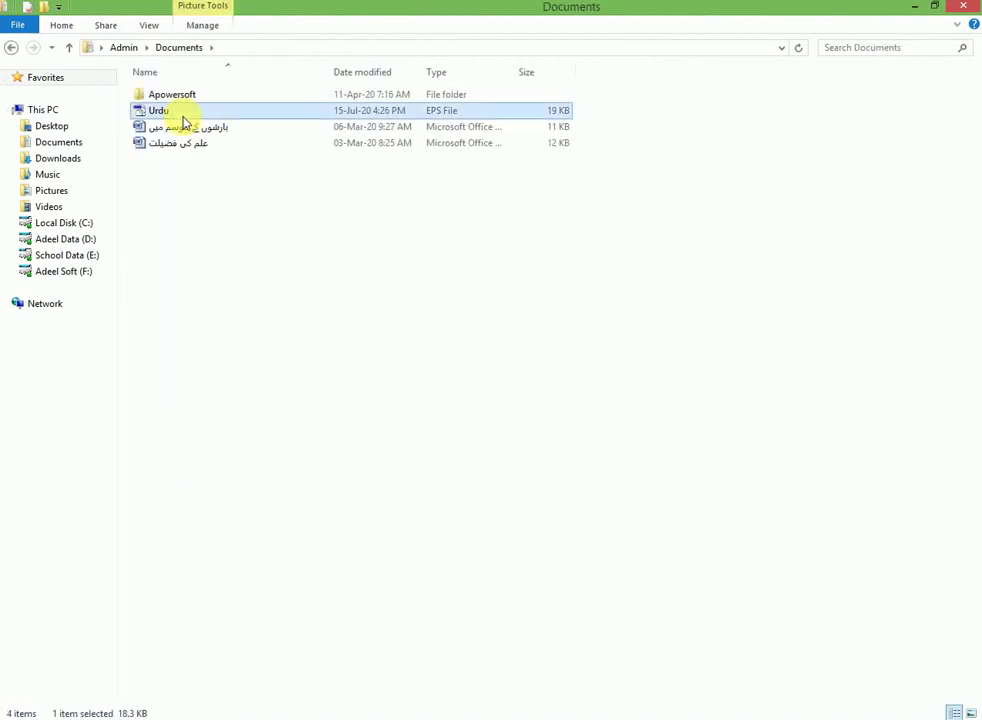
right_click(183, 121)
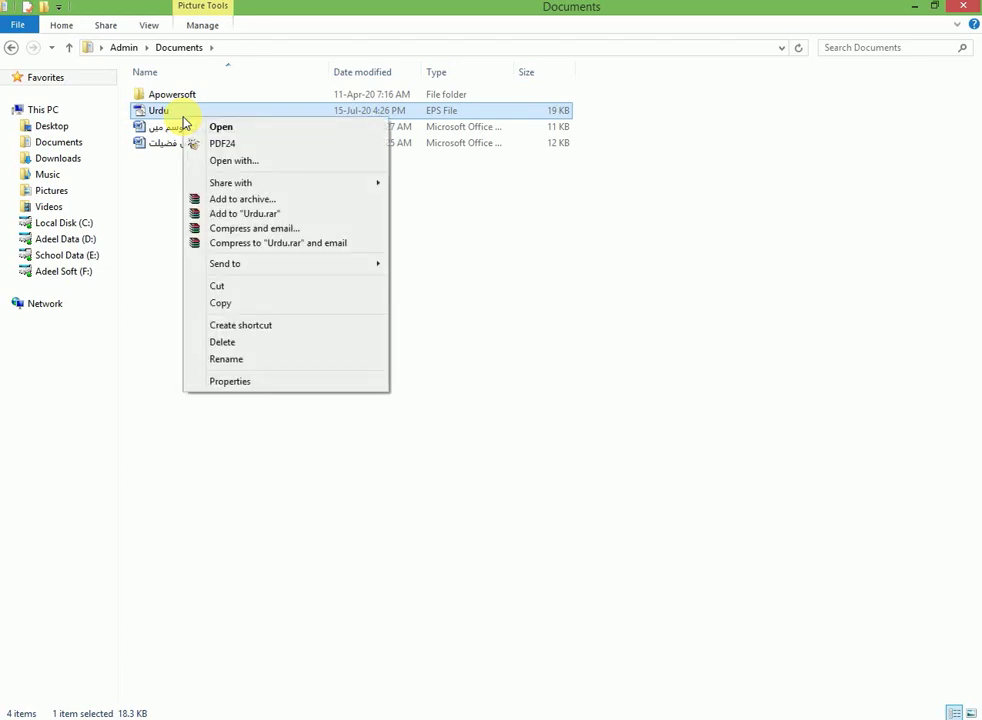
click(235, 161)
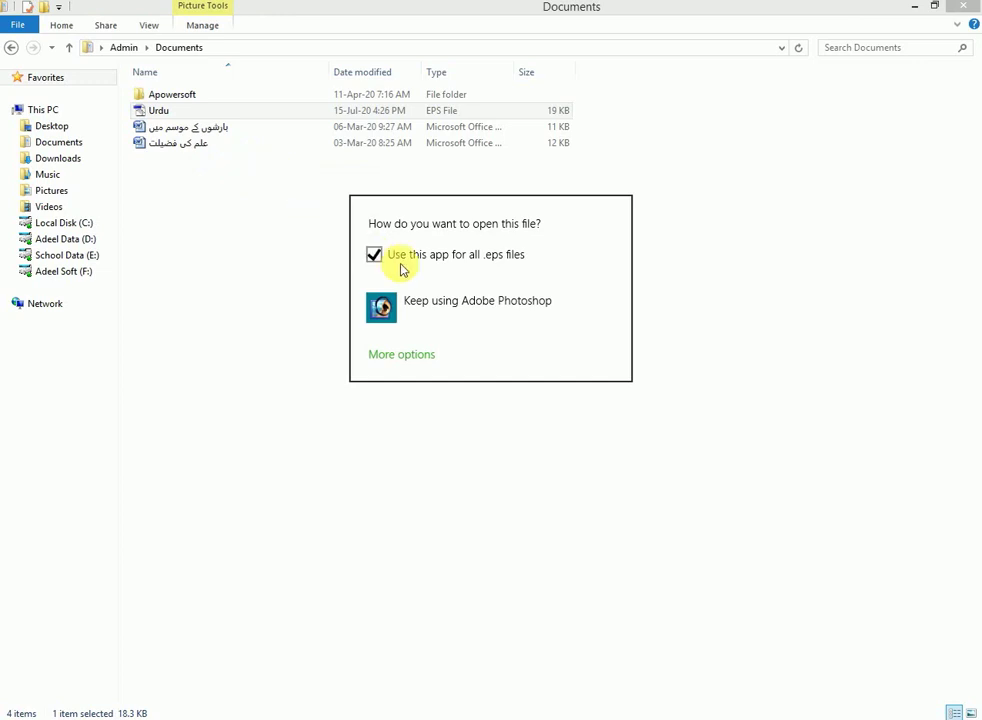
click(397, 254)
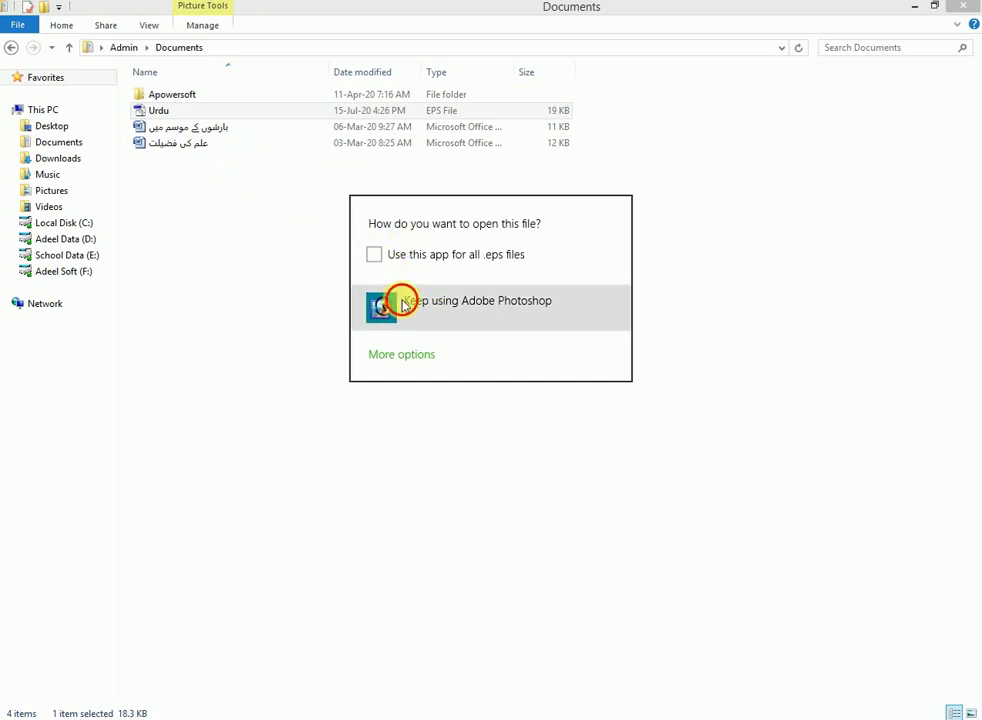
click(401, 302)
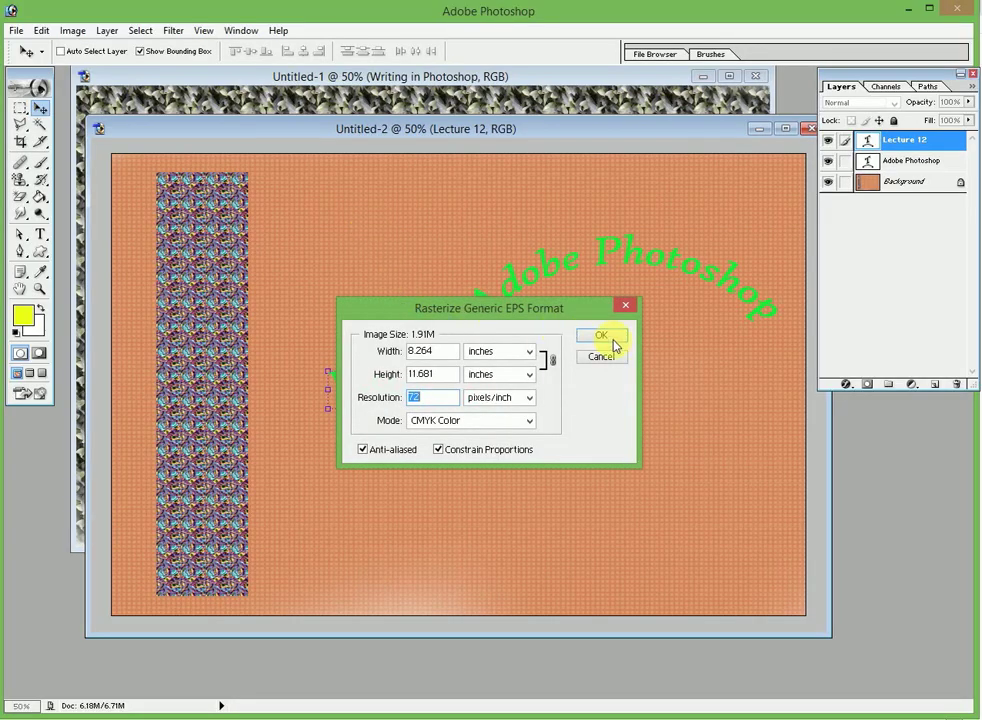
Rasterize Urdu.eps and drag its pink Urdu text onto the Untitled-2 canvas as Layer 1.
click(602, 342)
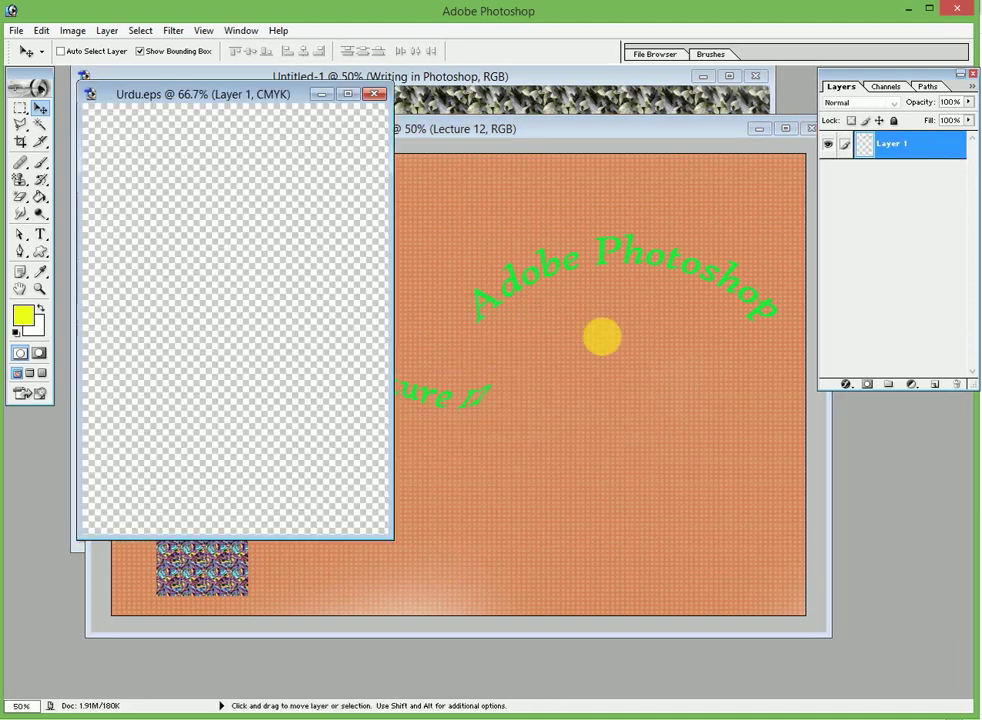
mouse_move(183, 100)
mouse_down()
mouse_move(546, 372)
mouse_move(226, 308)
mouse_up()
click(166, 228)
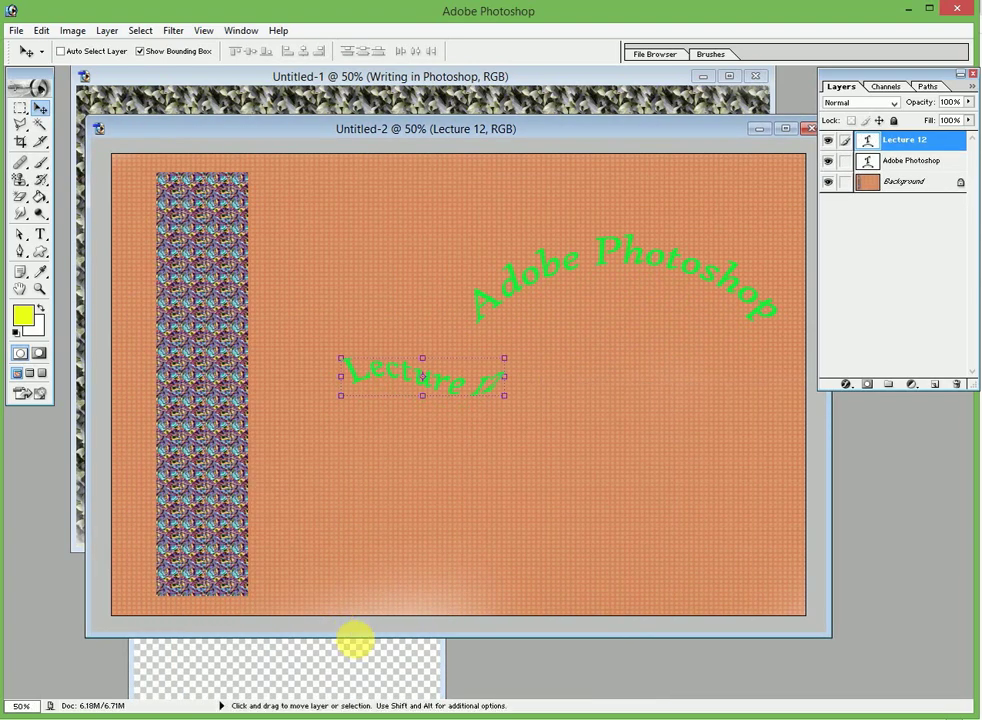
click(364, 652)
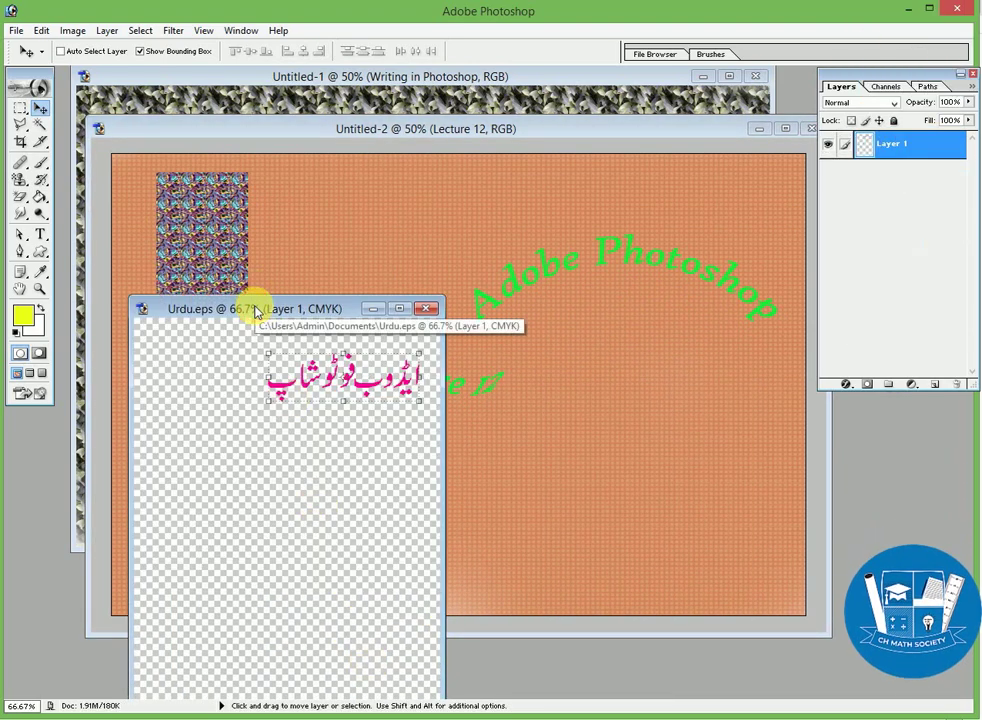
click(39, 107)
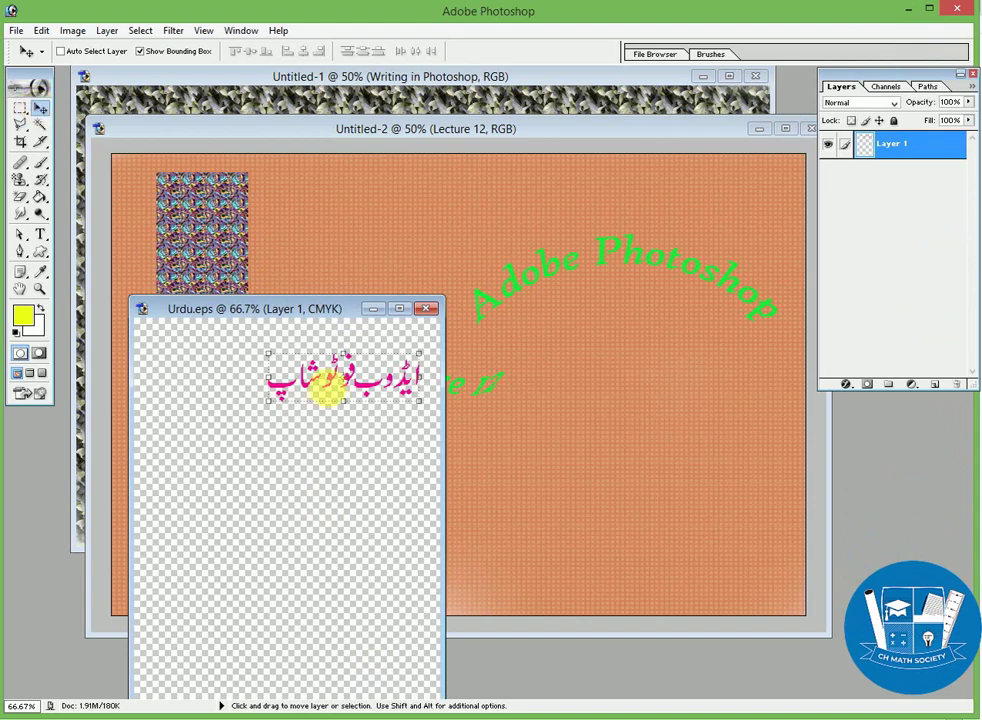
mouse_move(322, 364)
mouse_down()
mouse_move(587, 400)
mouse_move(625, 337)
mouse_move(612, 302)
mouse_move(459, 370)
mouse_up()
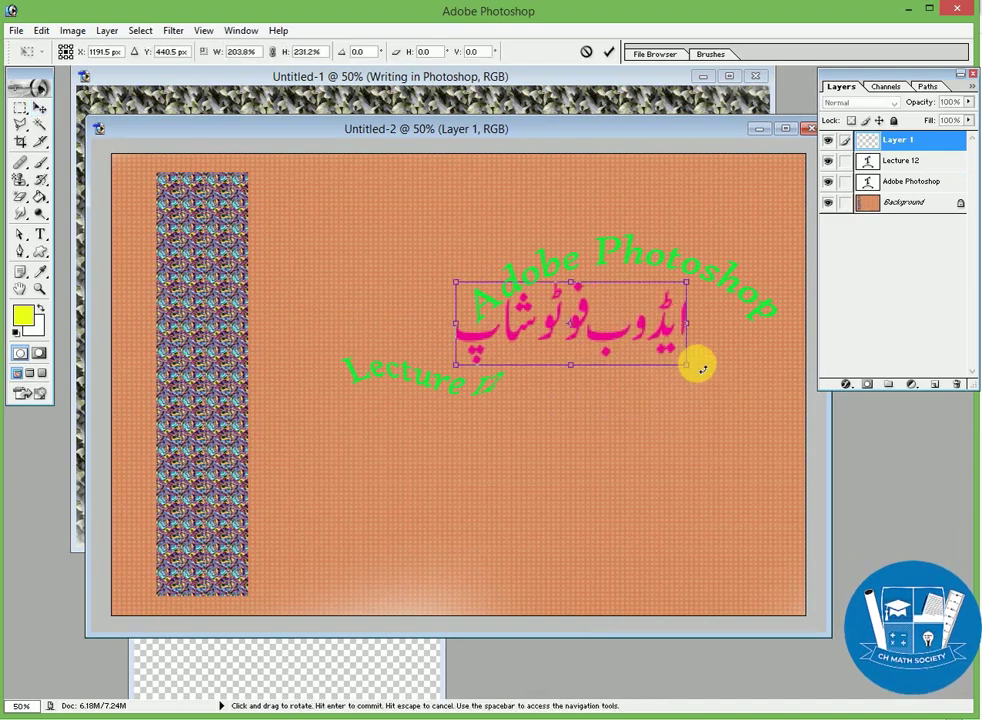
Scale up and apply the Urdu text, then squash its height to 83.7% beside Lecture 12.
drag(686, 370, 749, 408)
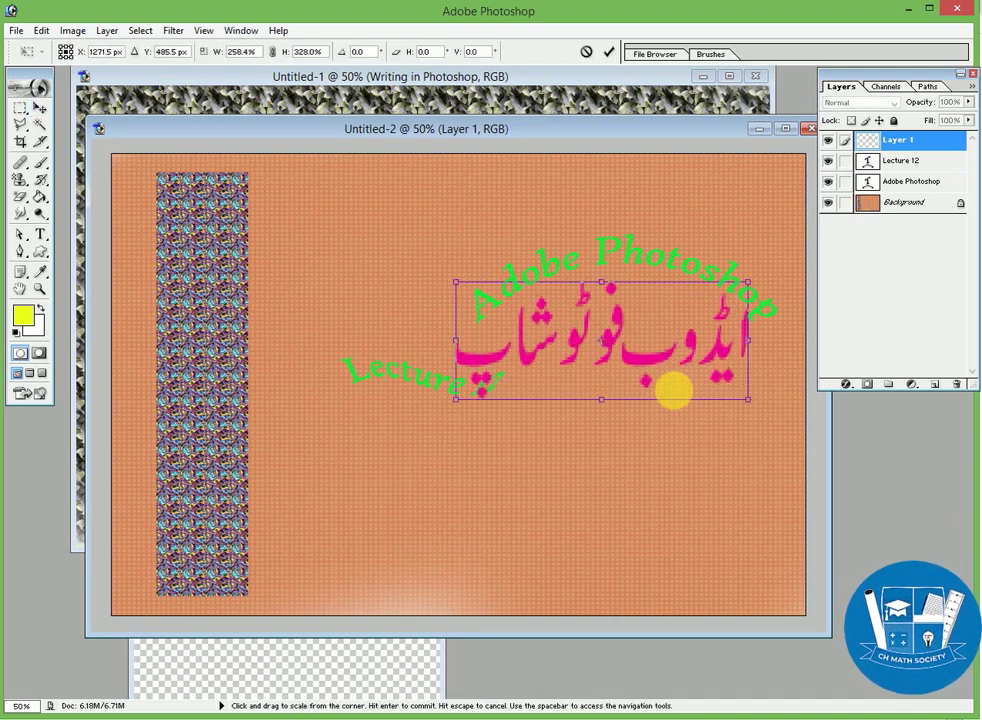
mouse_move(620, 379)
mouse_down()
mouse_move(626, 448)
mouse_move(637, 440)
mouse_up()
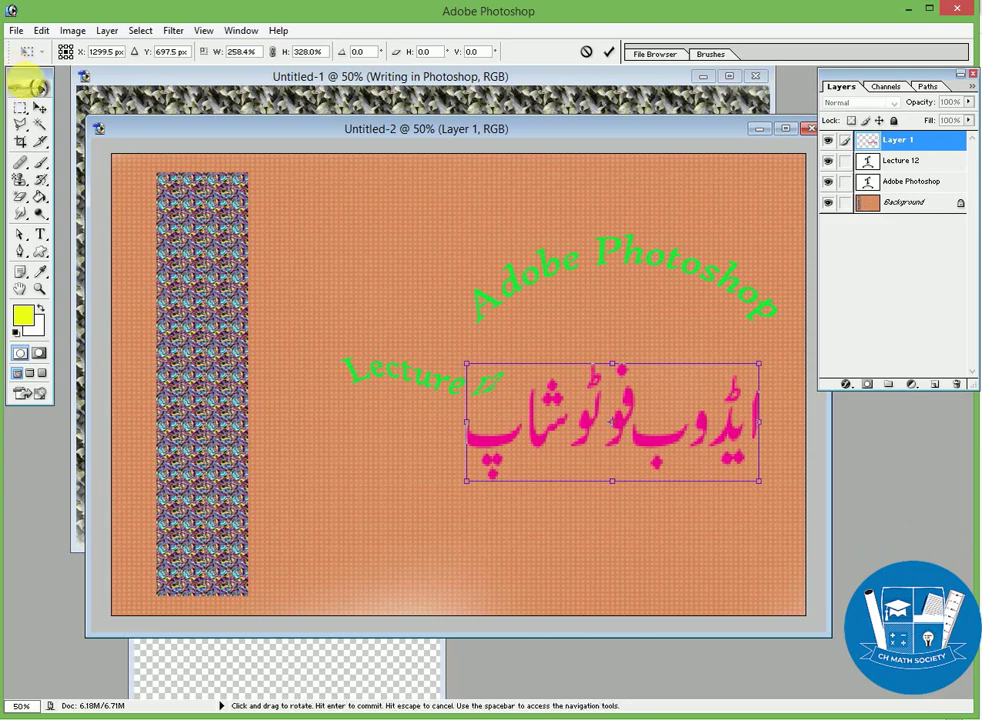
click(38, 107)
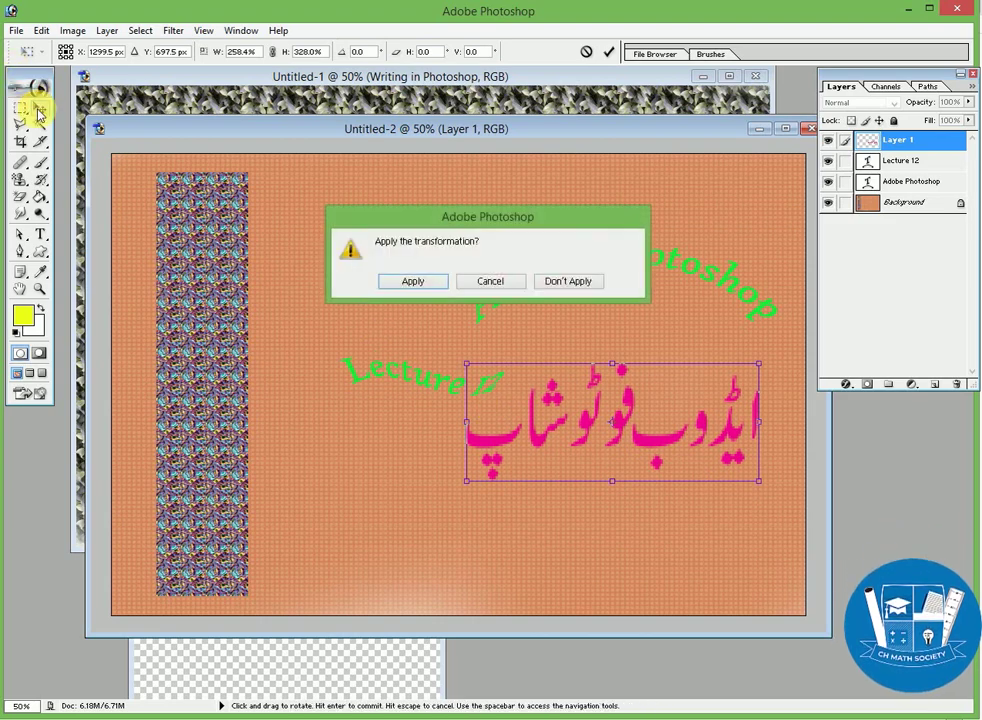
click(395, 281)
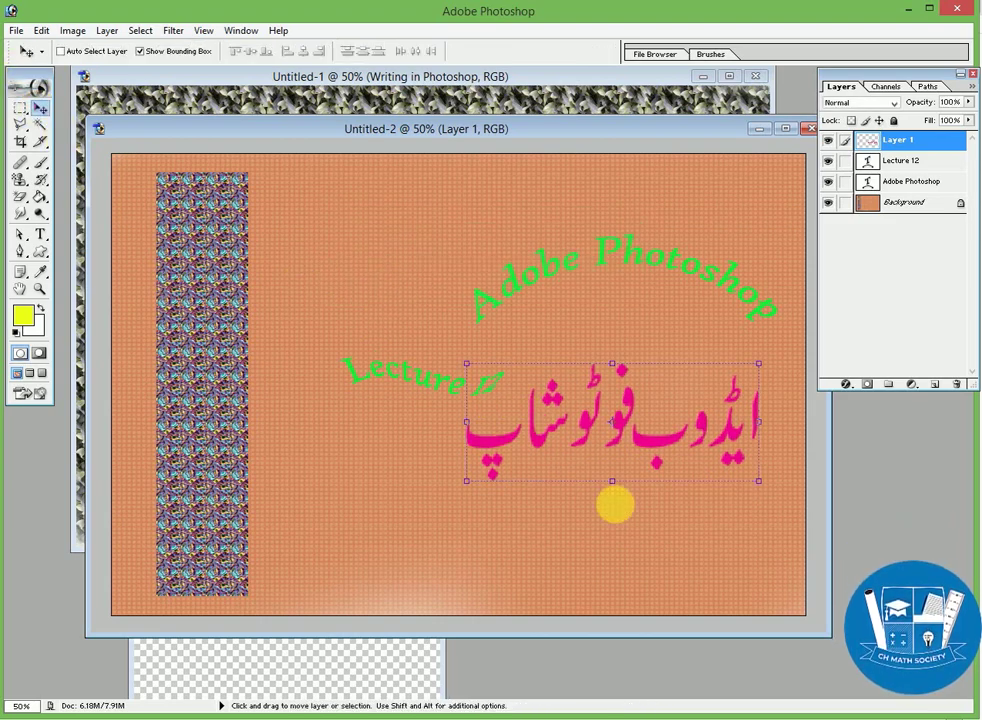
drag(613, 482, 621, 466)
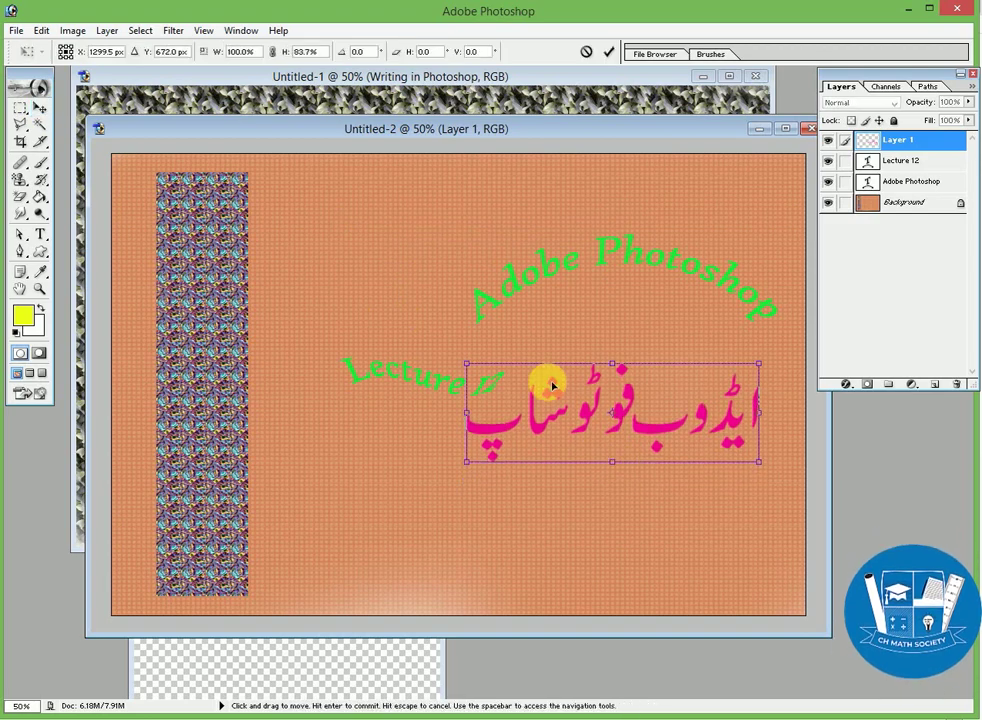
drag(548, 410, 566, 432)
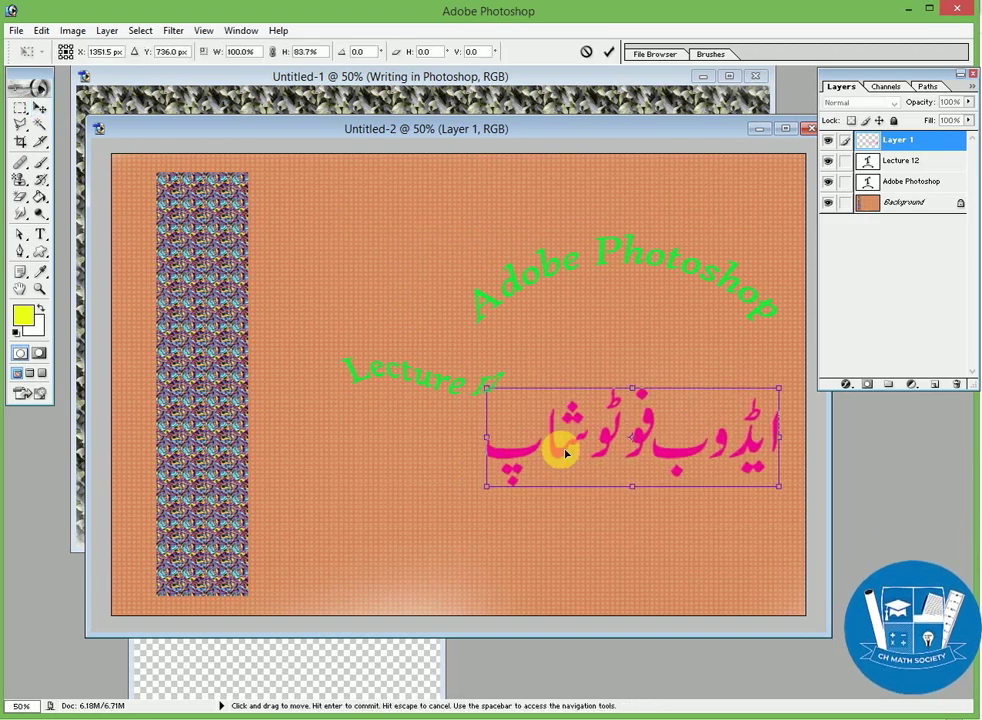